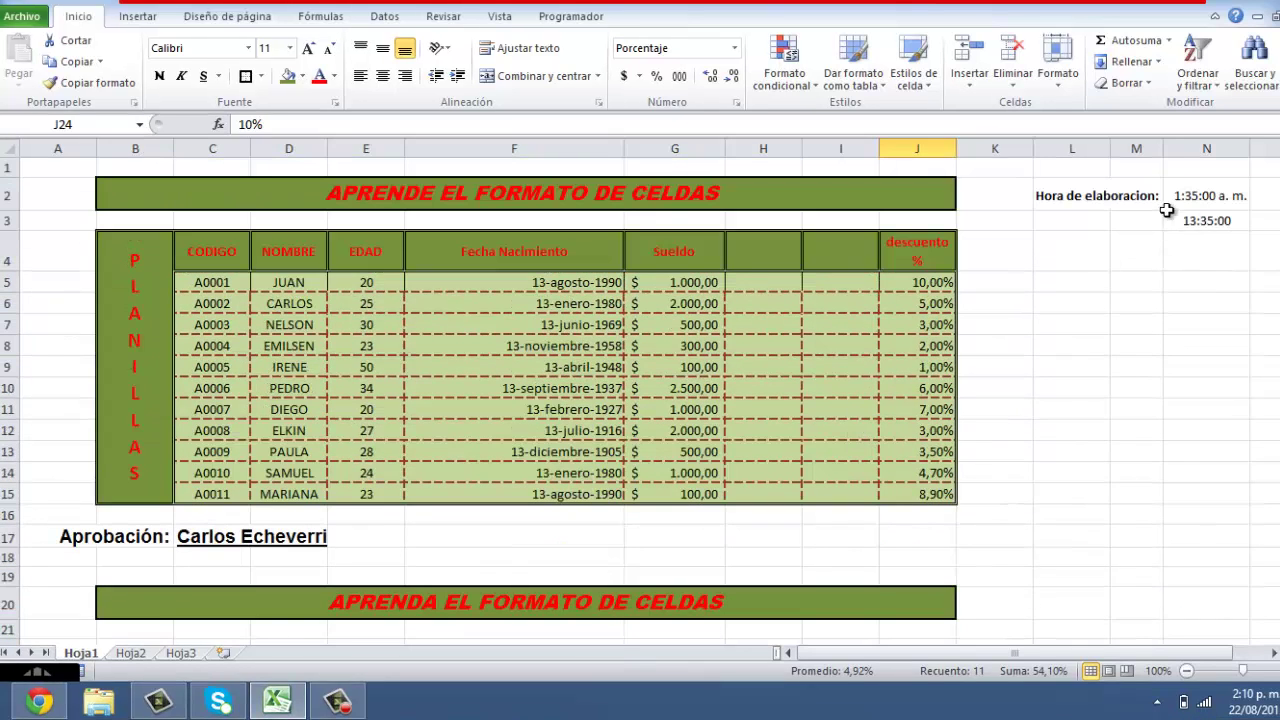
- Make the lower 'Hora de elaboracion:' label in L23 bold, matching L2
left_click(1138, 204)
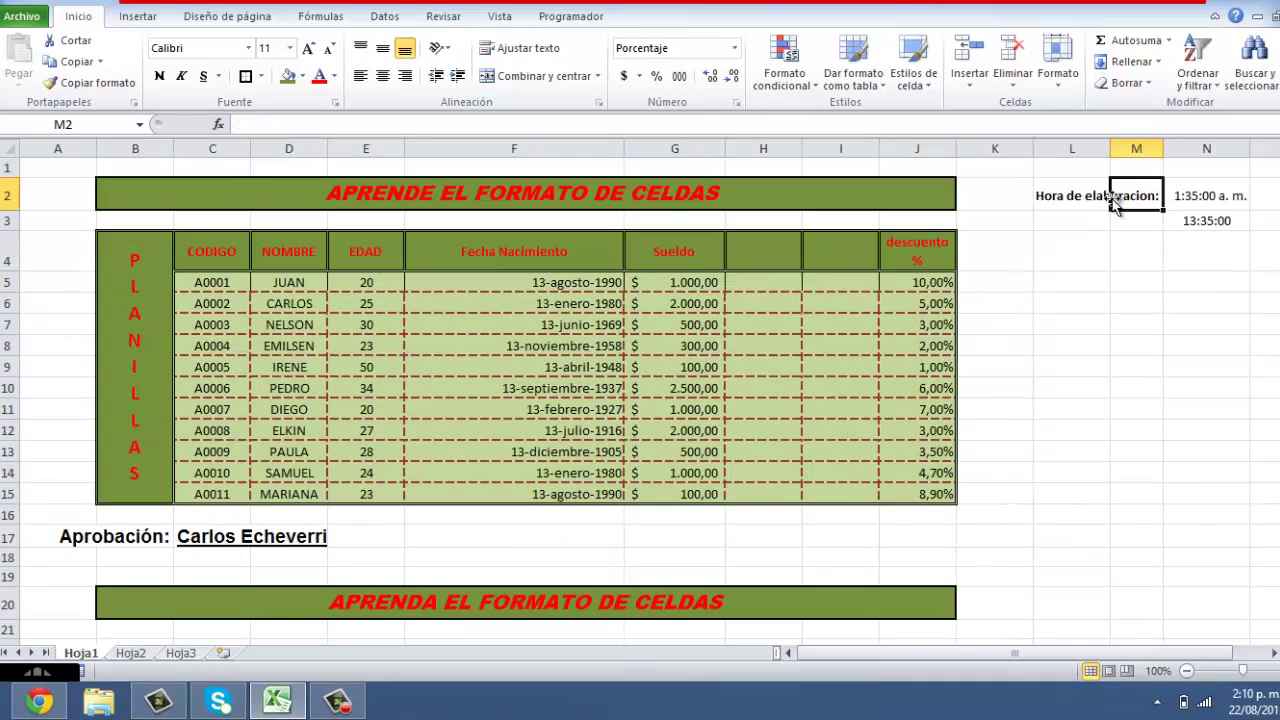
left_click(1036, 198)
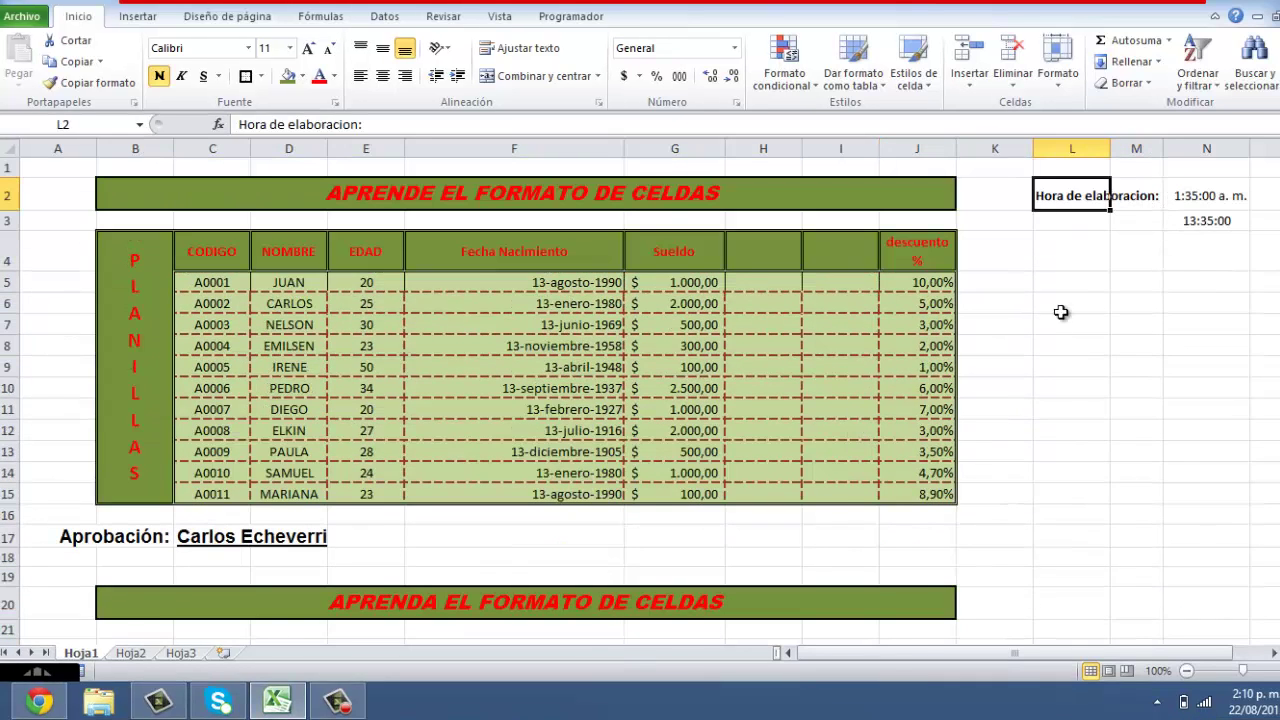
scroll(1045, 380, "down", 4)
left_click(1058, 402)
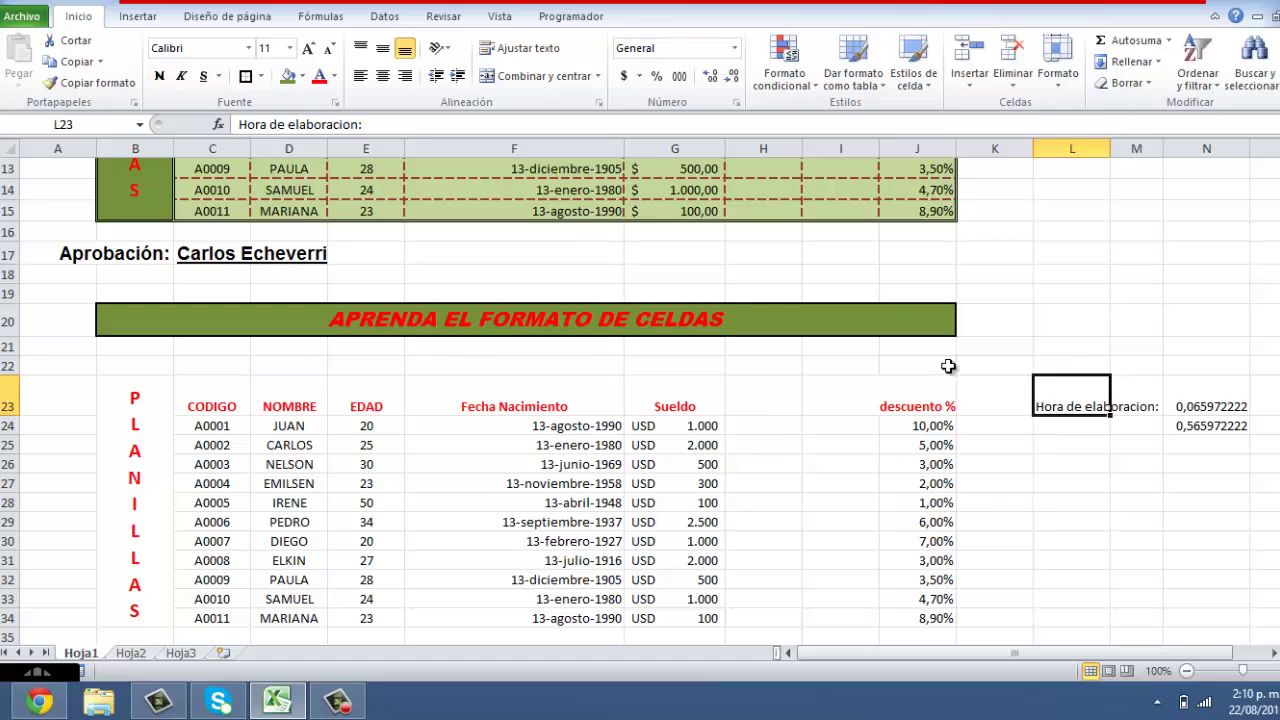
left_click(160, 76)
- Vertically centre the L23 label to match the upper label in L2
scroll(1037, 460, "up", 4)
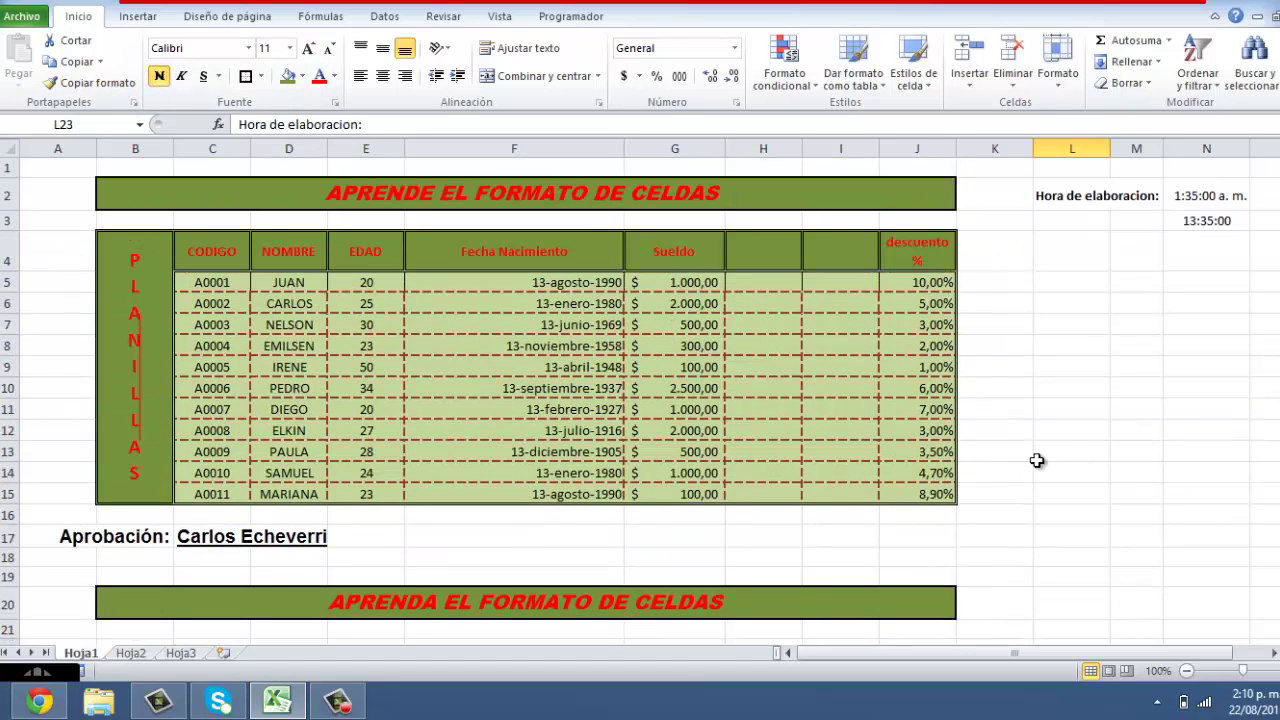
left_click(1052, 195)
scroll(1085, 370, "down", 3)
left_click(1052, 470)
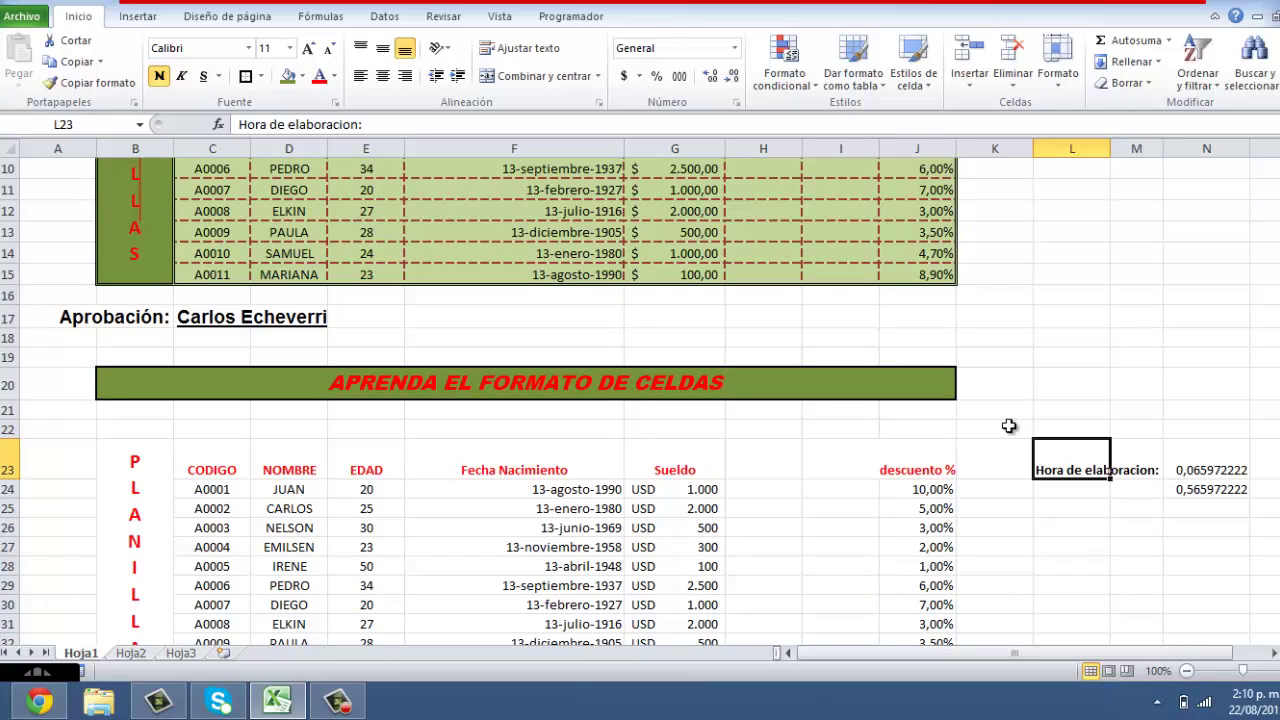
left_click(383, 48)
scroll(991, 446, "up", 3)
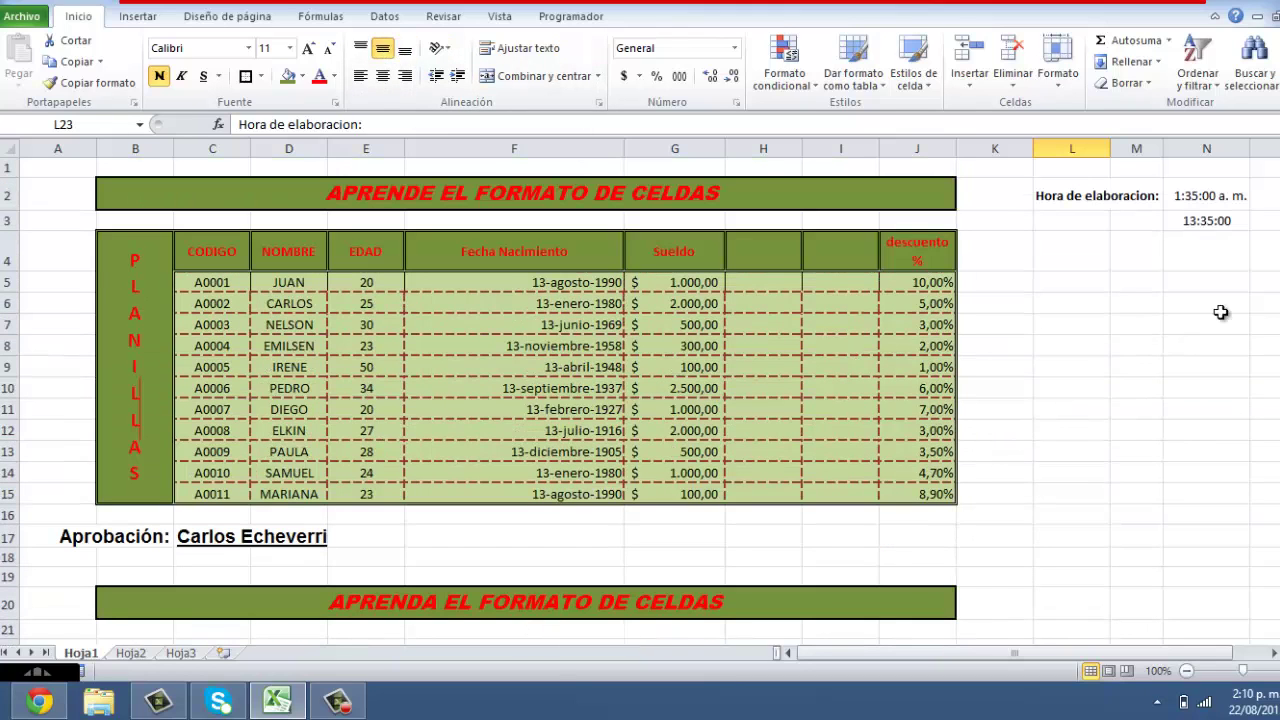
left_click(1206, 194)
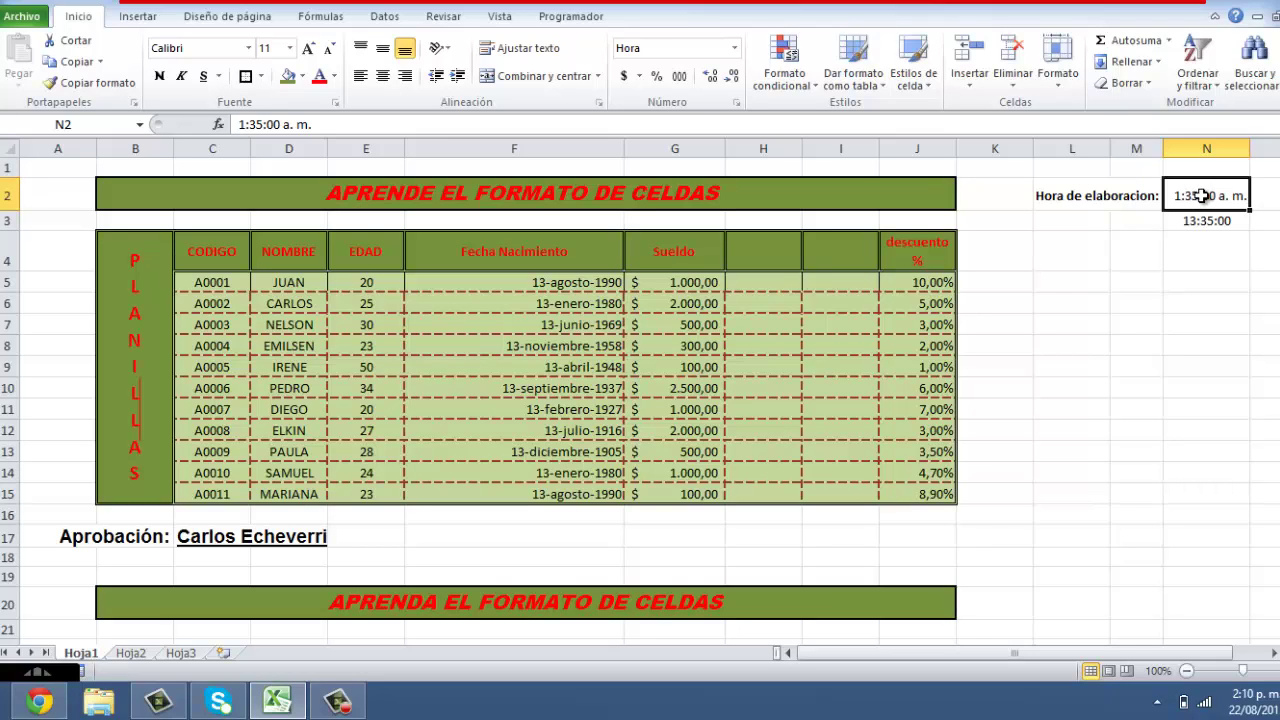
scroll(1229, 314, "down", 2)
scroll(1229, 314, "down", 1)
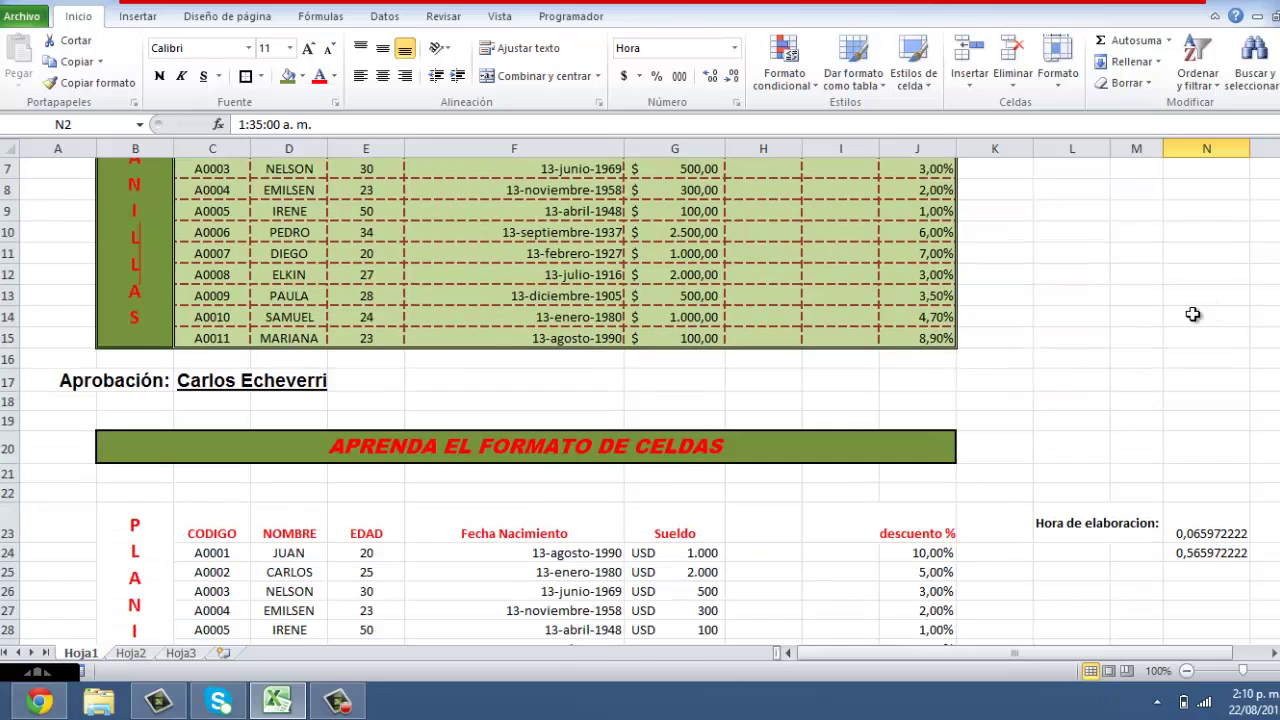
scroll(1003, 451, "down", 1)
- Format N23 as Hora so it displays 1:35:00 a. m
left_click(1180, 410)
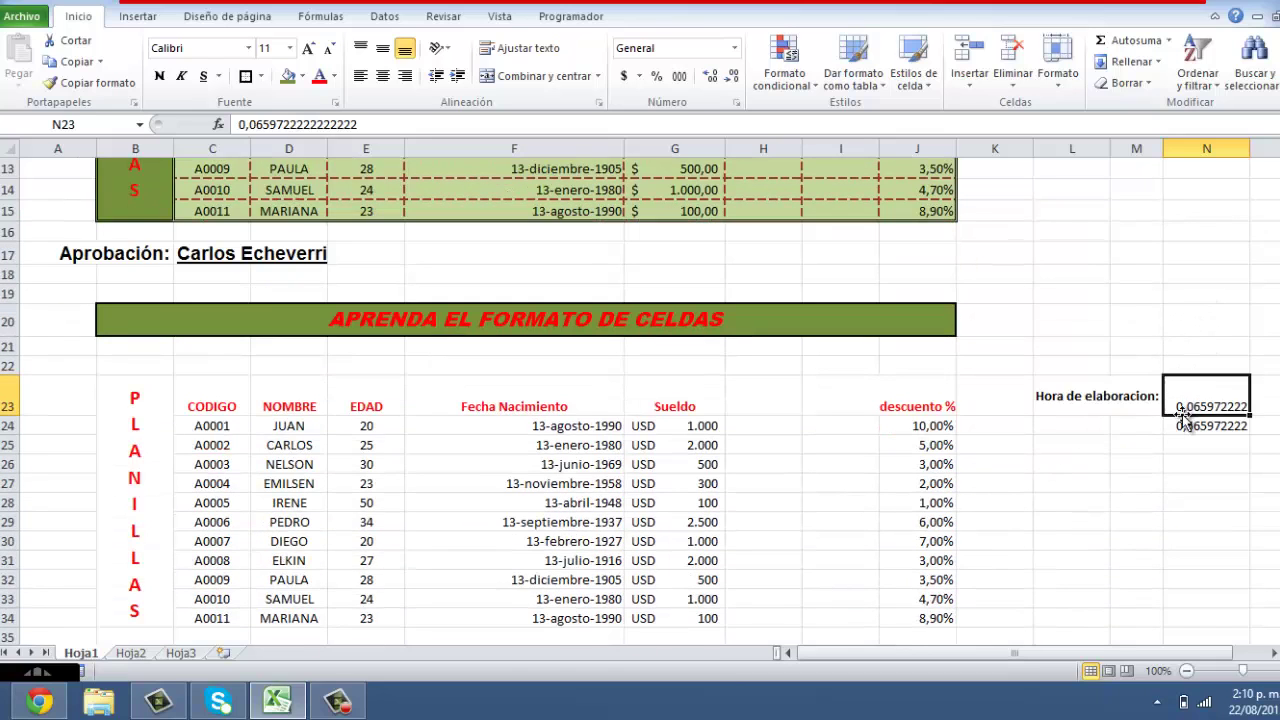
left_click(735, 48)
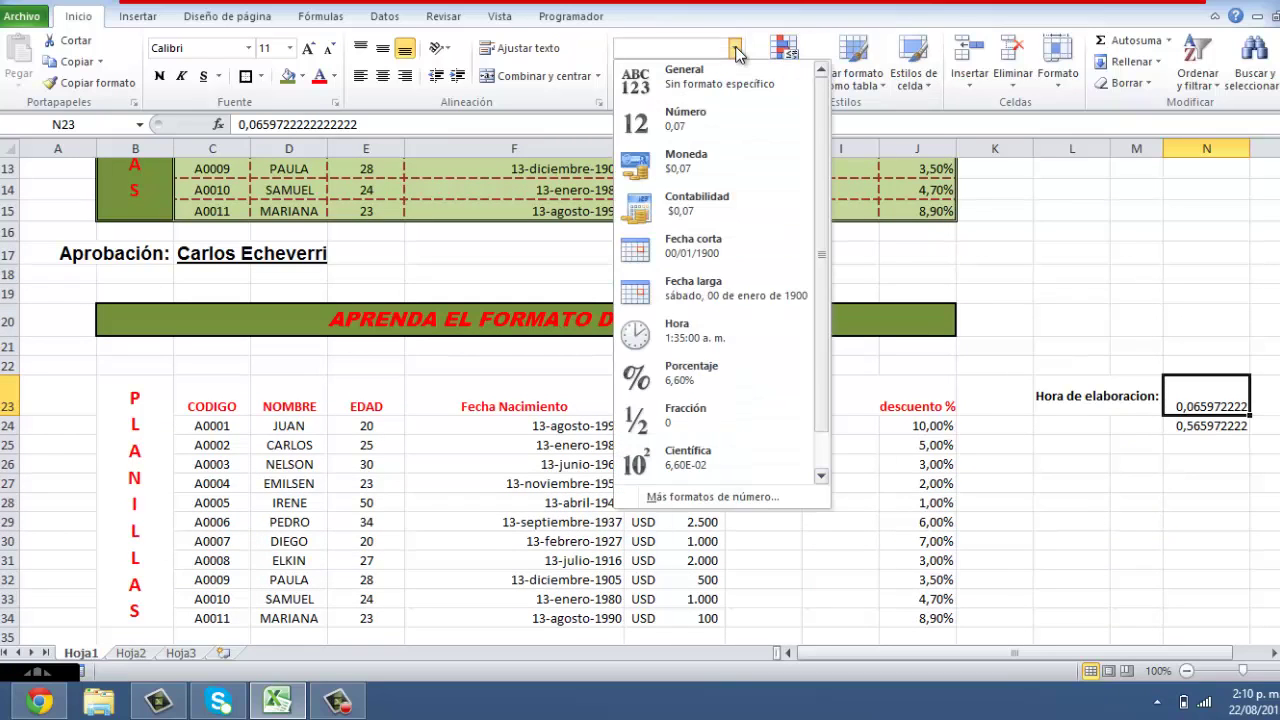
left_click(694, 321)
left_click_drag(1275, 430, 1275, 420)
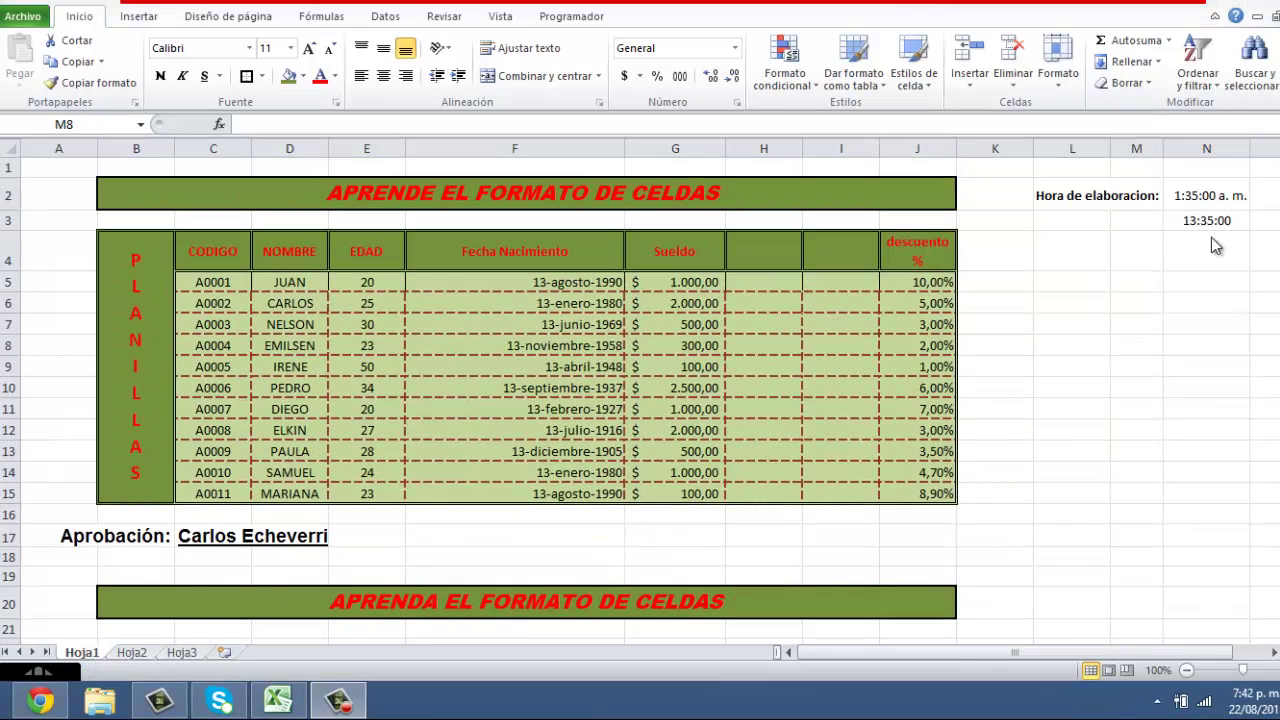
- Give N24 the 24-hour Hora type 13:30:55 so it shows 13:35:00
left_click(1206, 219)
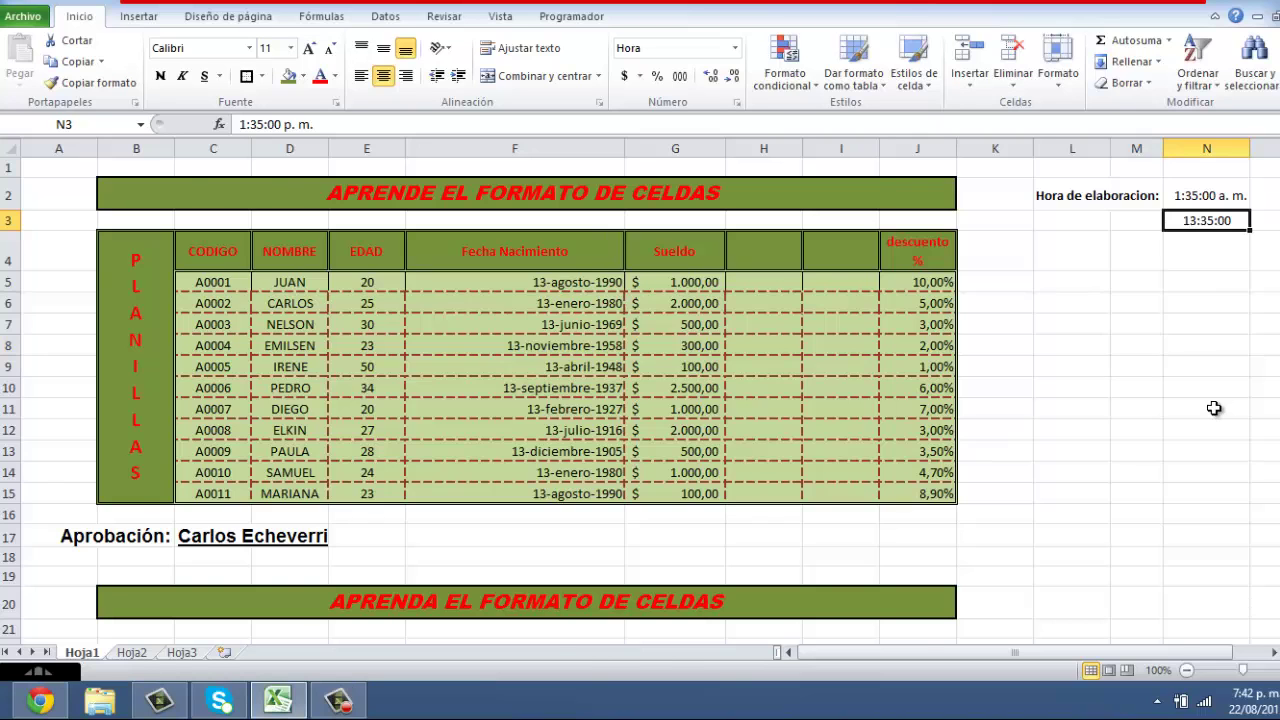
scroll(1213, 408, "down", 3)
left_click(1206, 489)
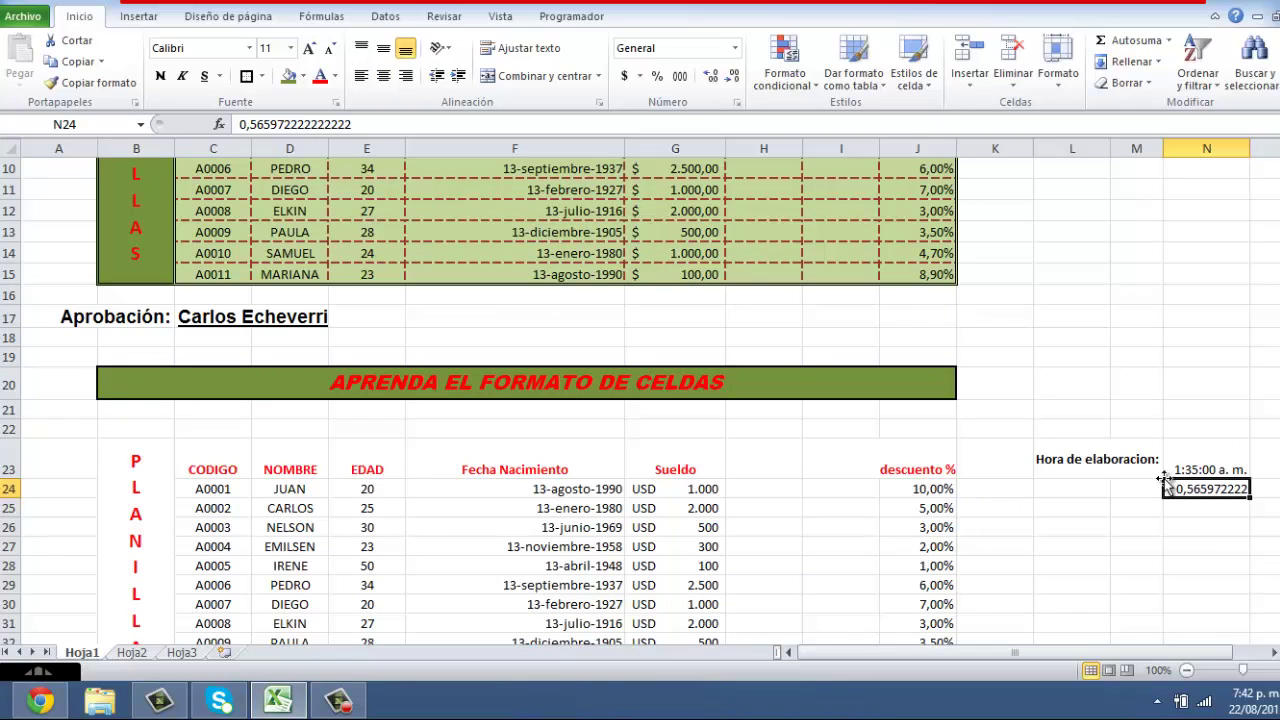
left_click(737, 104)
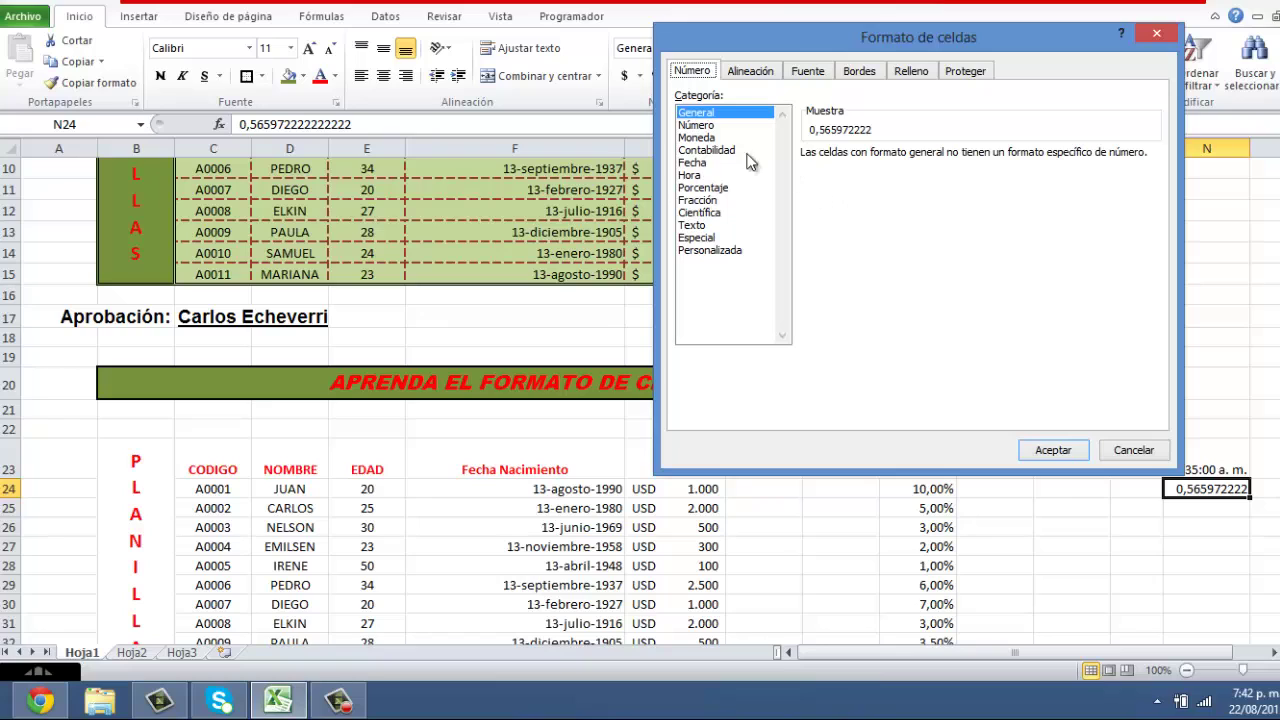
left_click(700, 176)
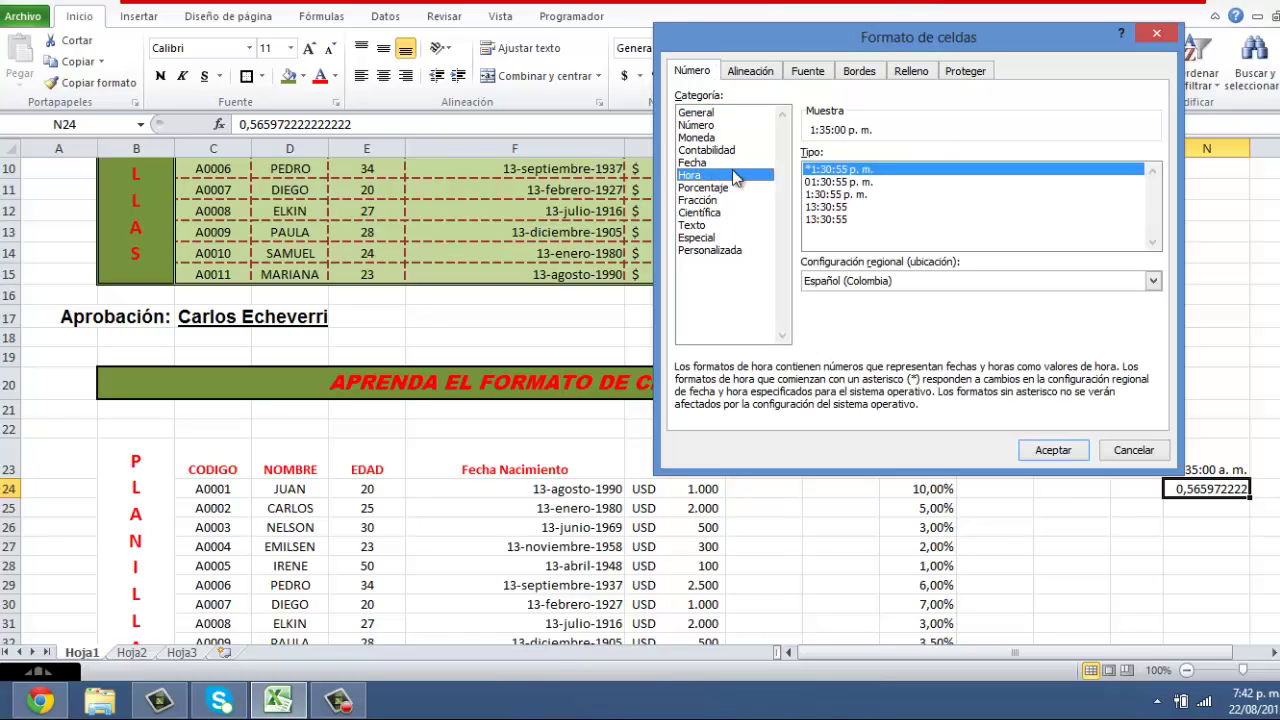
left_click(834, 209)
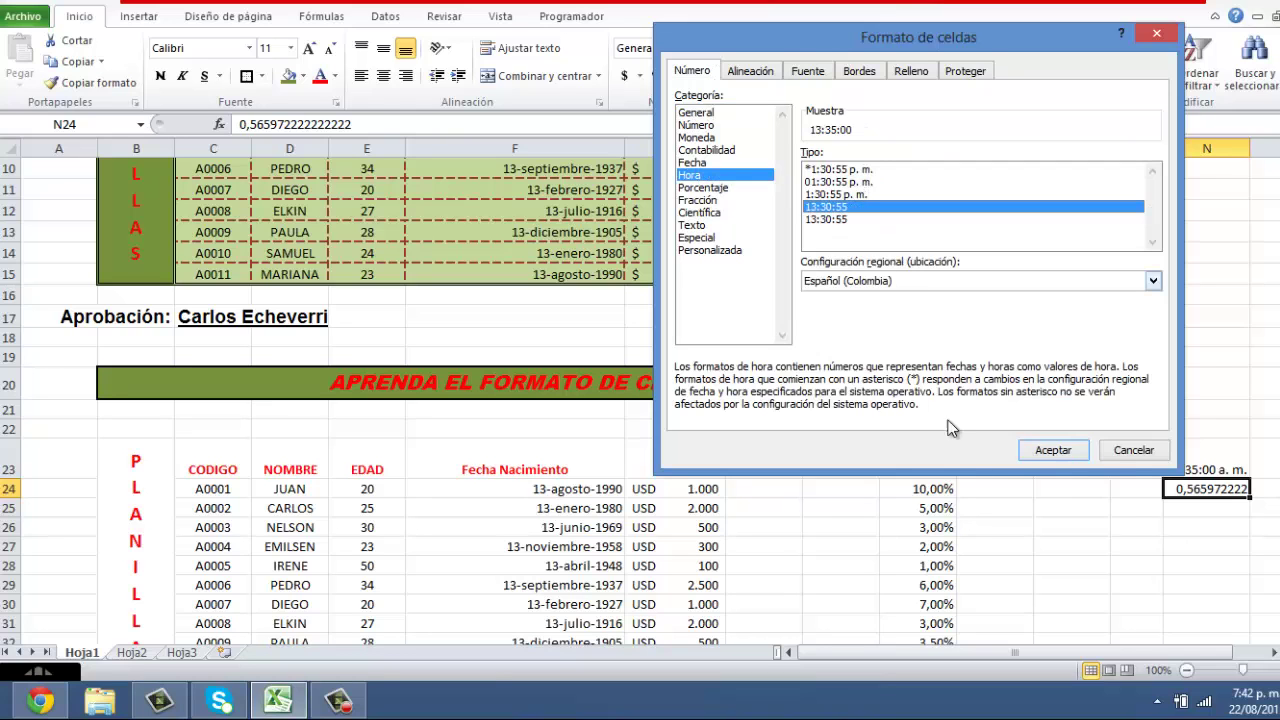
left_click(1087, 452)
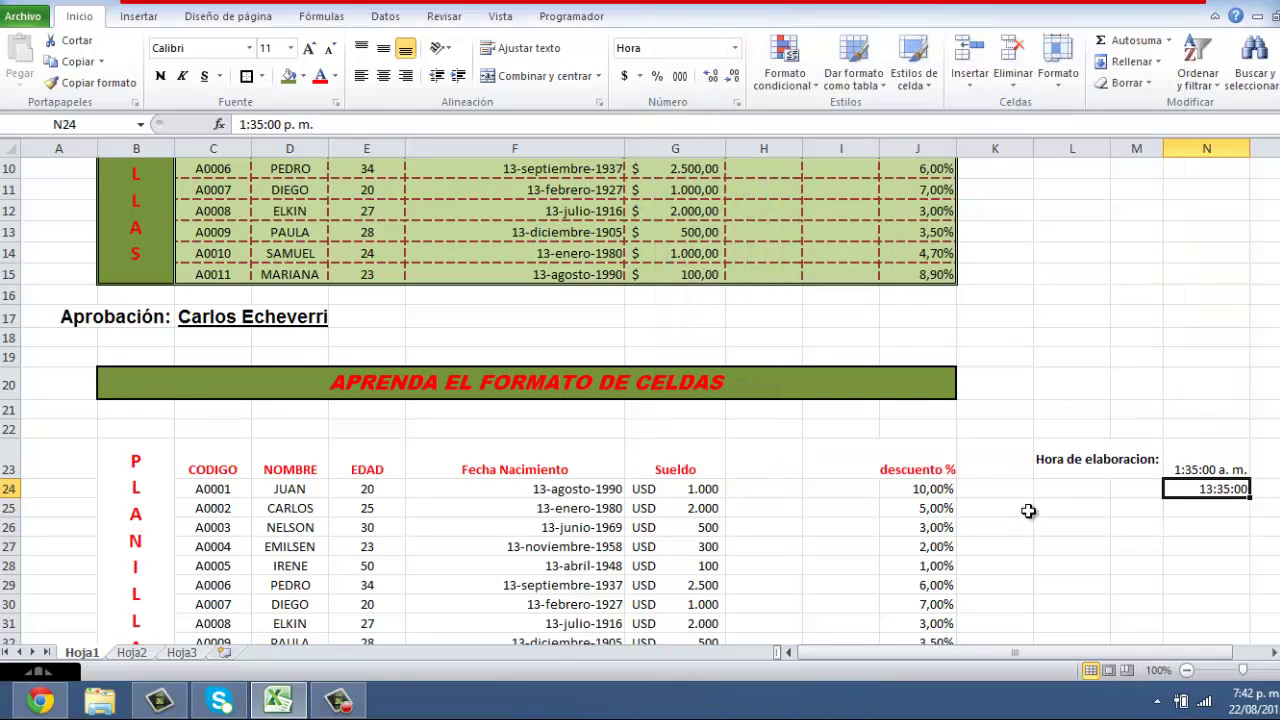
scroll(1028, 511, "up", 3)
- Inspect the upper table's PLANILLAS cell and header row fill formatting
scroll(1028, 511, "down", 2)
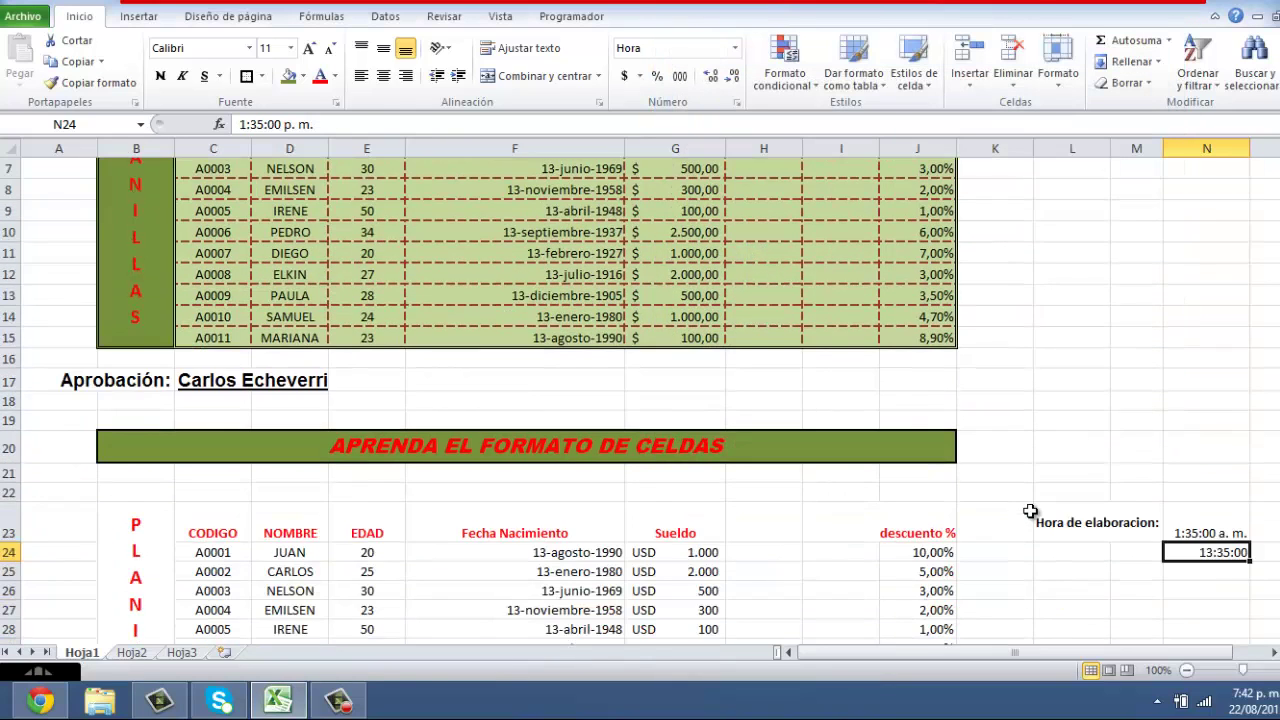
scroll(1030, 511, "down", 2)
scroll(1030, 512, "down", 1)
scroll(1031, 513, "up", 5)
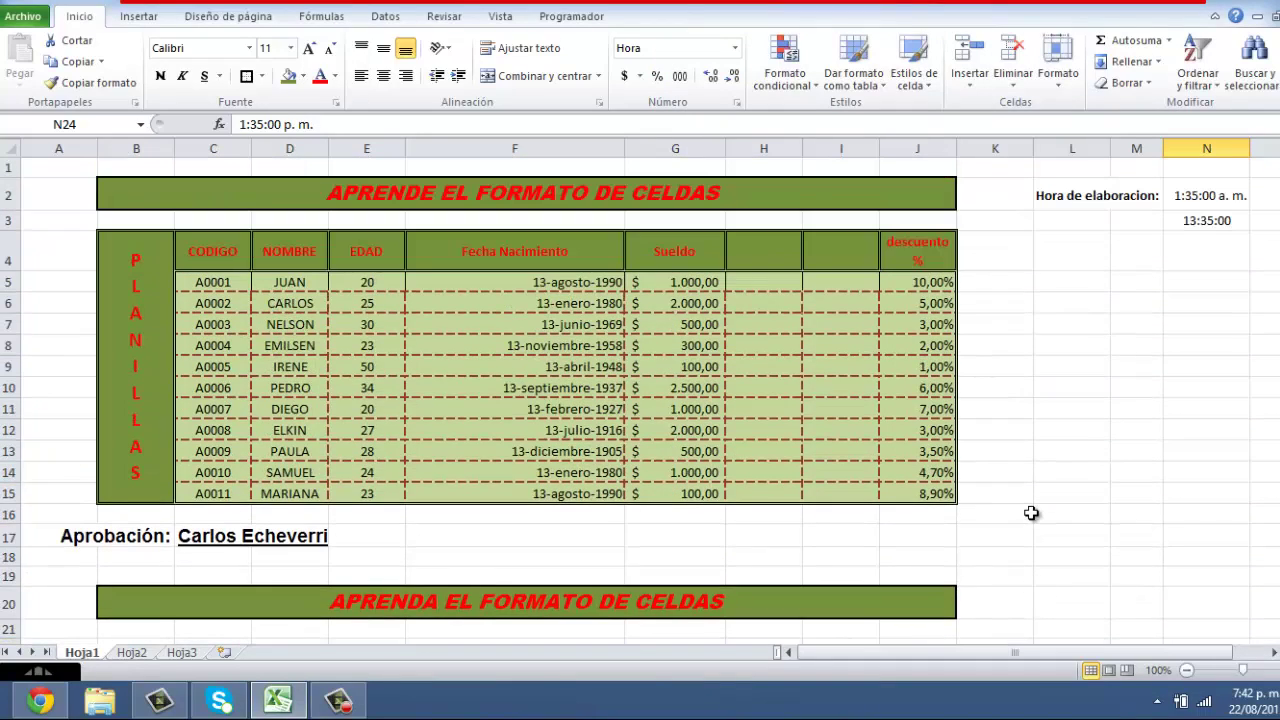
left_click(146, 255)
scroll(265, 350, "down", 3)
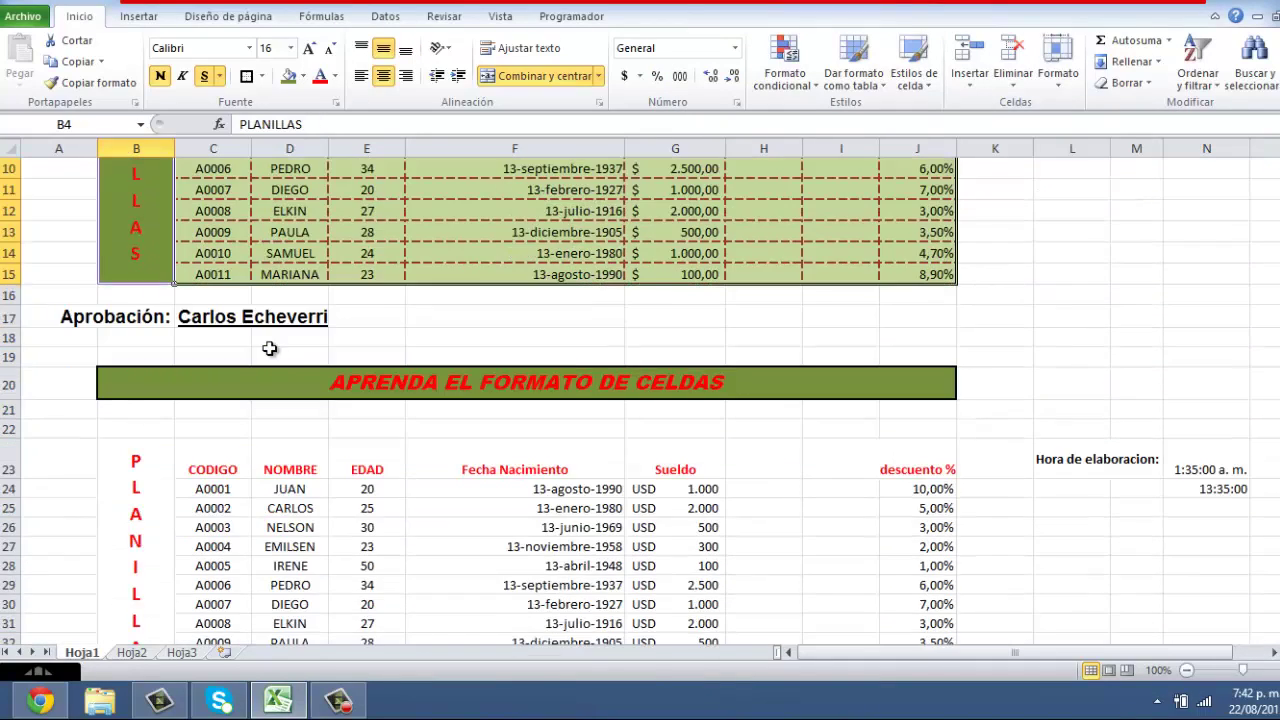
scroll(265, 352, "up", 1)
scroll(265, 352, "up", 2)
left_click_drag(211, 251, 880, 249)
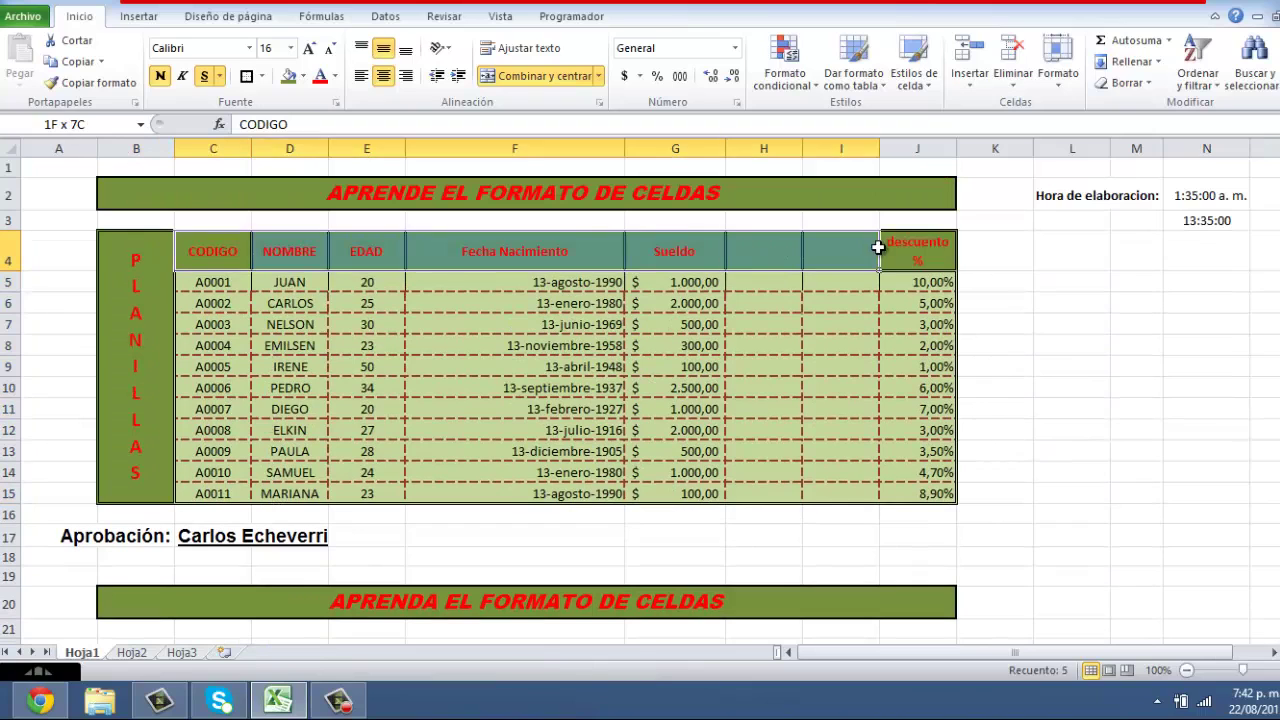
- Fill the lower PLANILLAS cell B23 and header row C23:J23 olive green
scroll(156, 432, "down", 5)
left_click(148, 433)
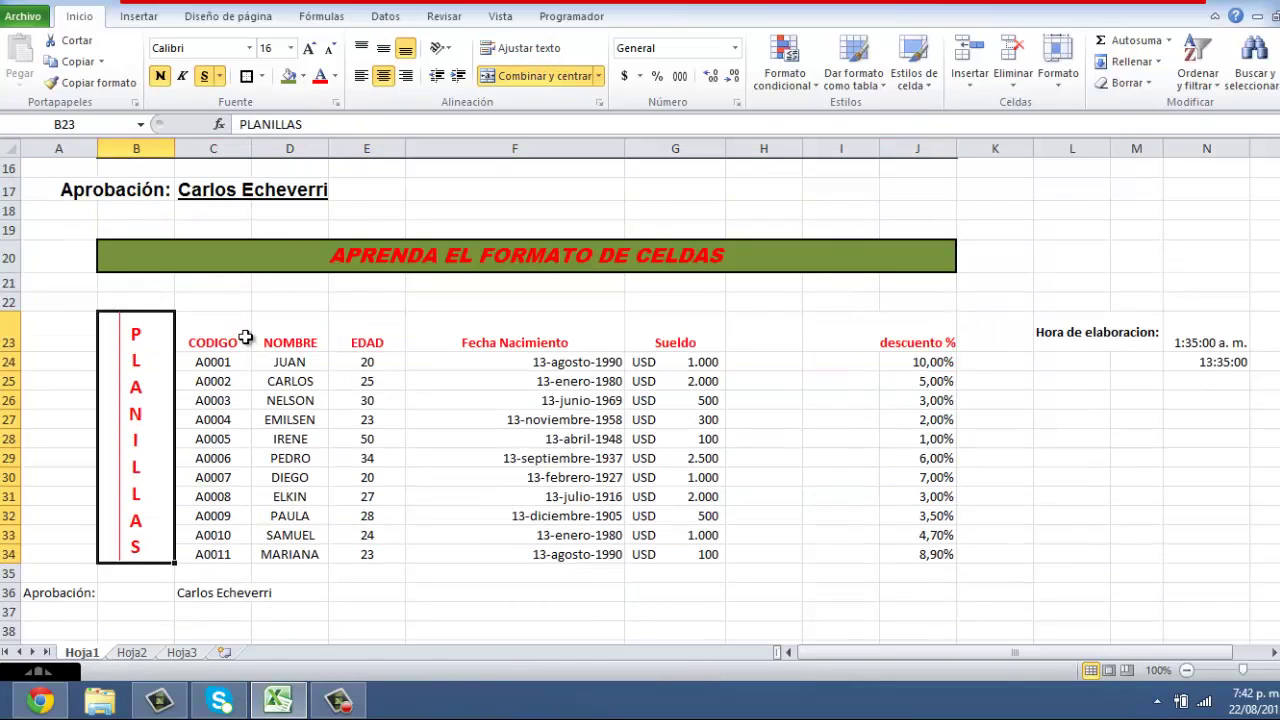
left_click_drag(212, 333, 950, 335)
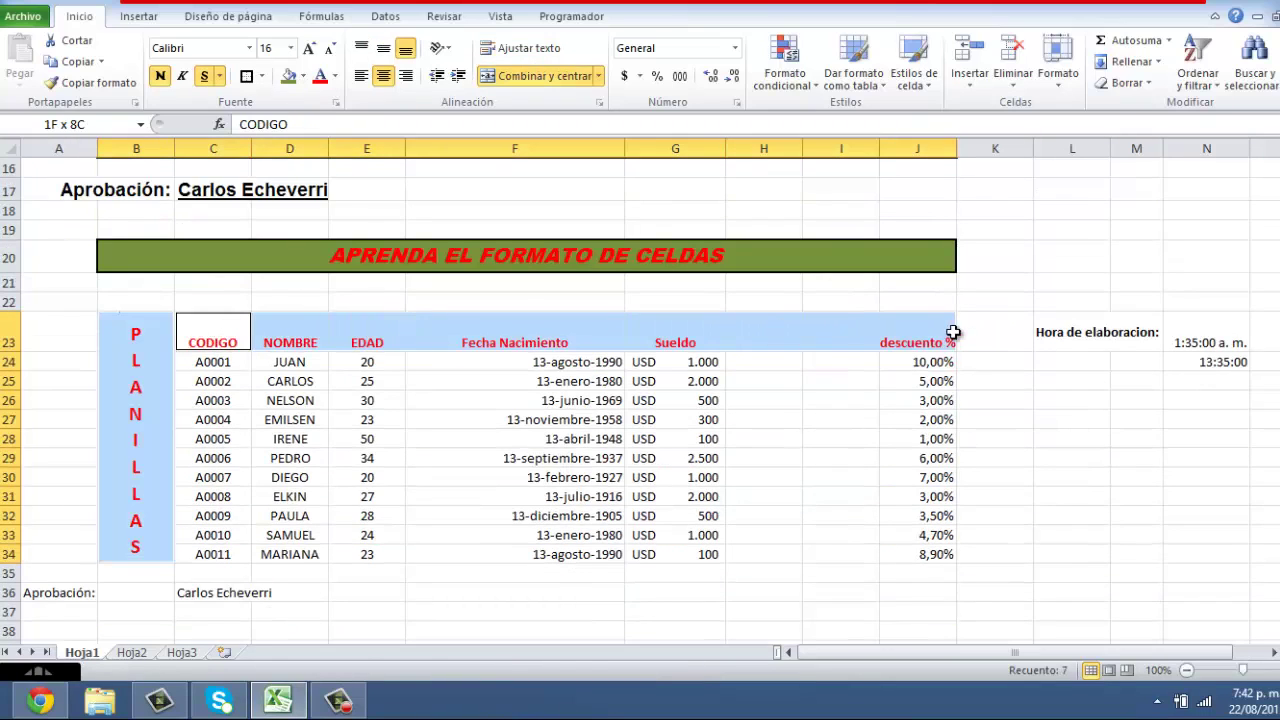
left_click(289, 76)
- Select the lower table's data rows C24:J34
scroll(313, 398, "up", 4)
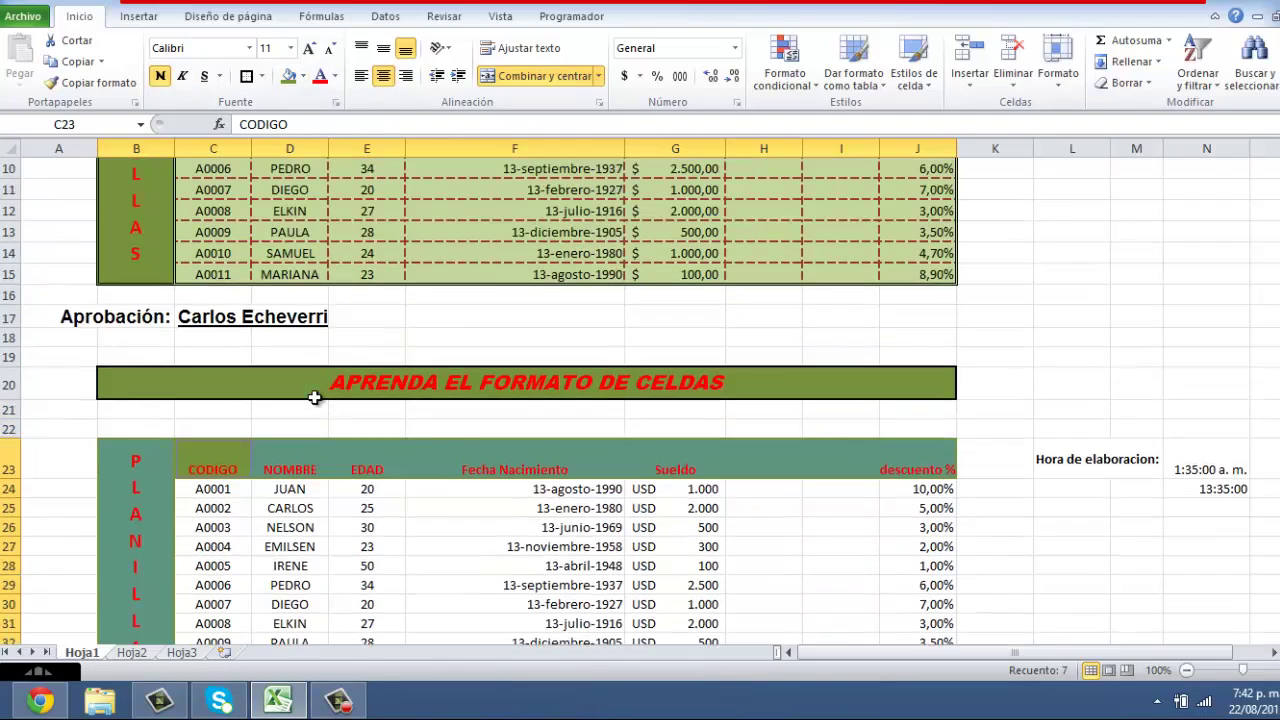
scroll(313, 398, "down", 3)
scroll(313, 398, "up", 3)
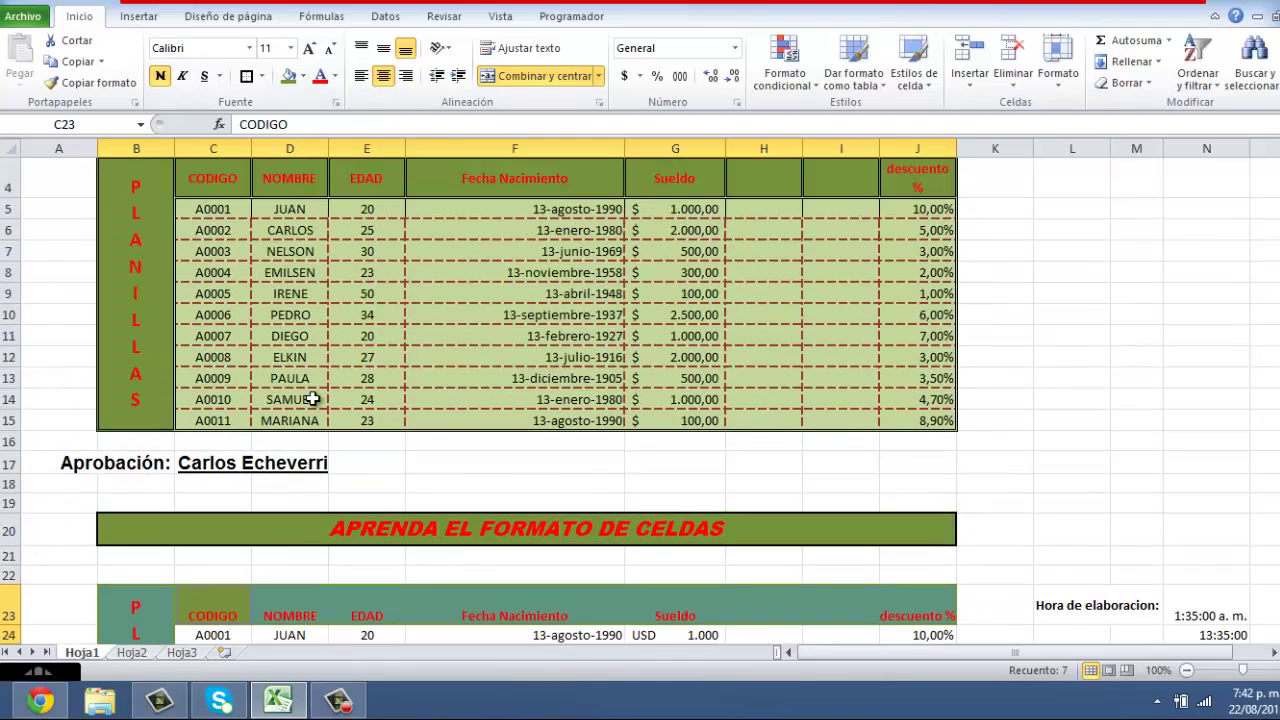
scroll(258, 344, "down", 5)
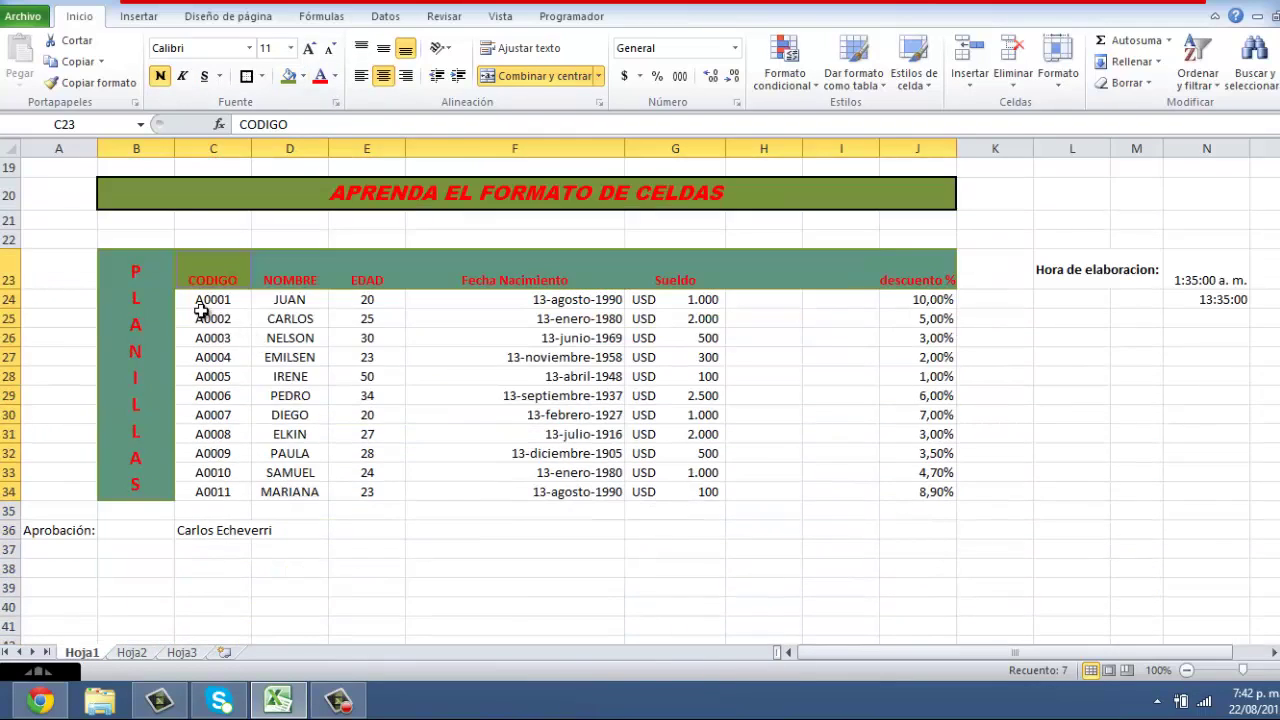
left_click_drag(201, 308, 890, 490)
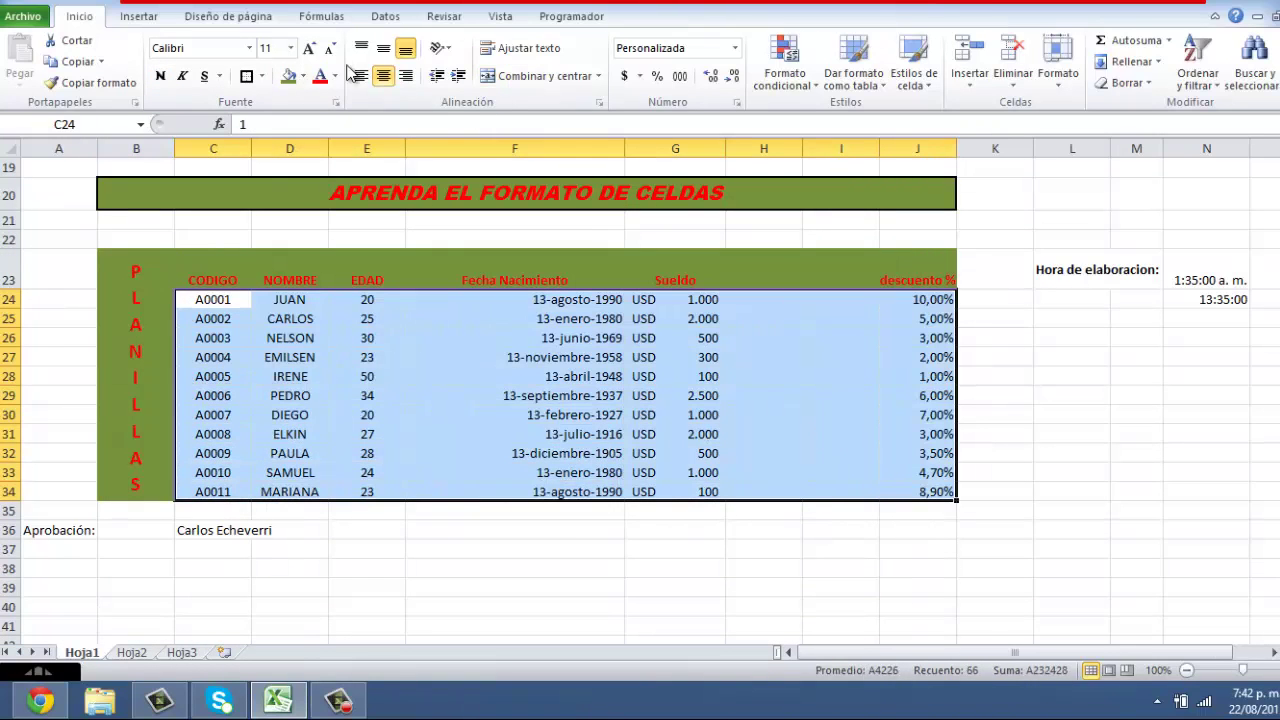
- Fill the lower data cells C24:J34 light green like the upper table
left_click(303, 76)
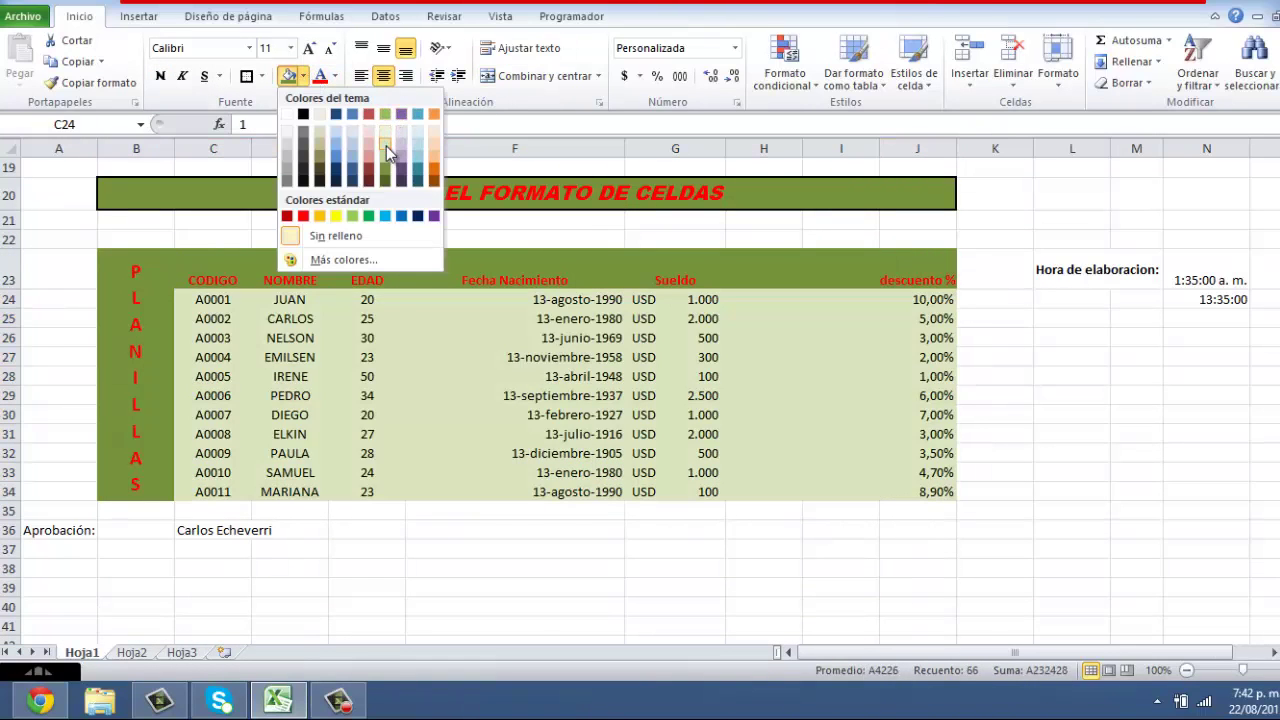
left_click(385, 159)
scroll(218, 420, "up", 5)
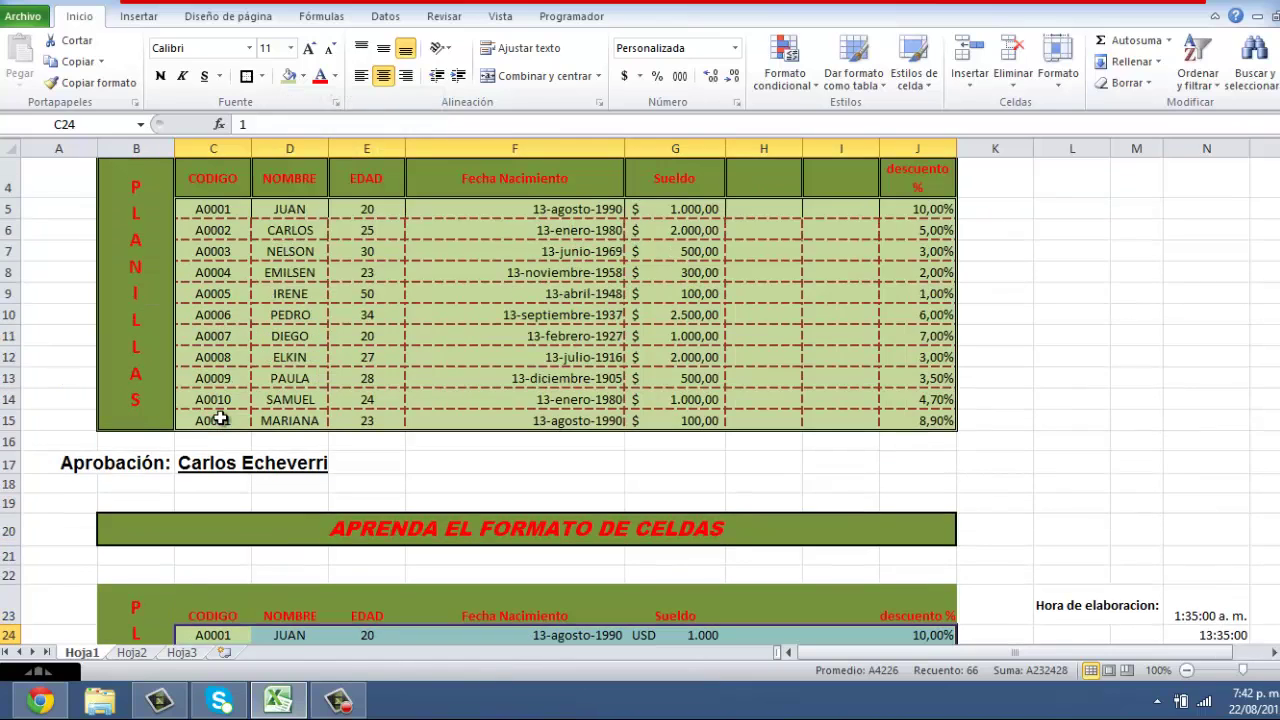
left_click(450, 275)
scroll(440, 290, "up", 1)
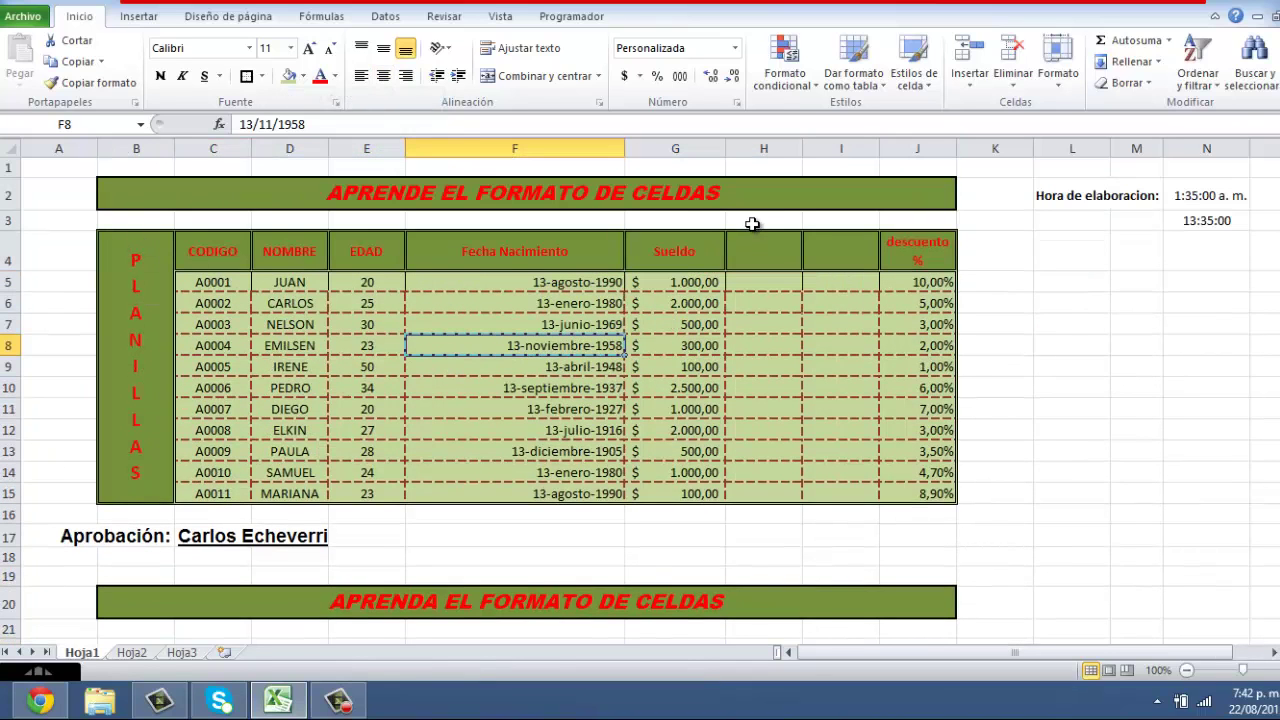
- Compare the PLANILLAS label cells and choose the double-line border drawing style
left_click(406, 201)
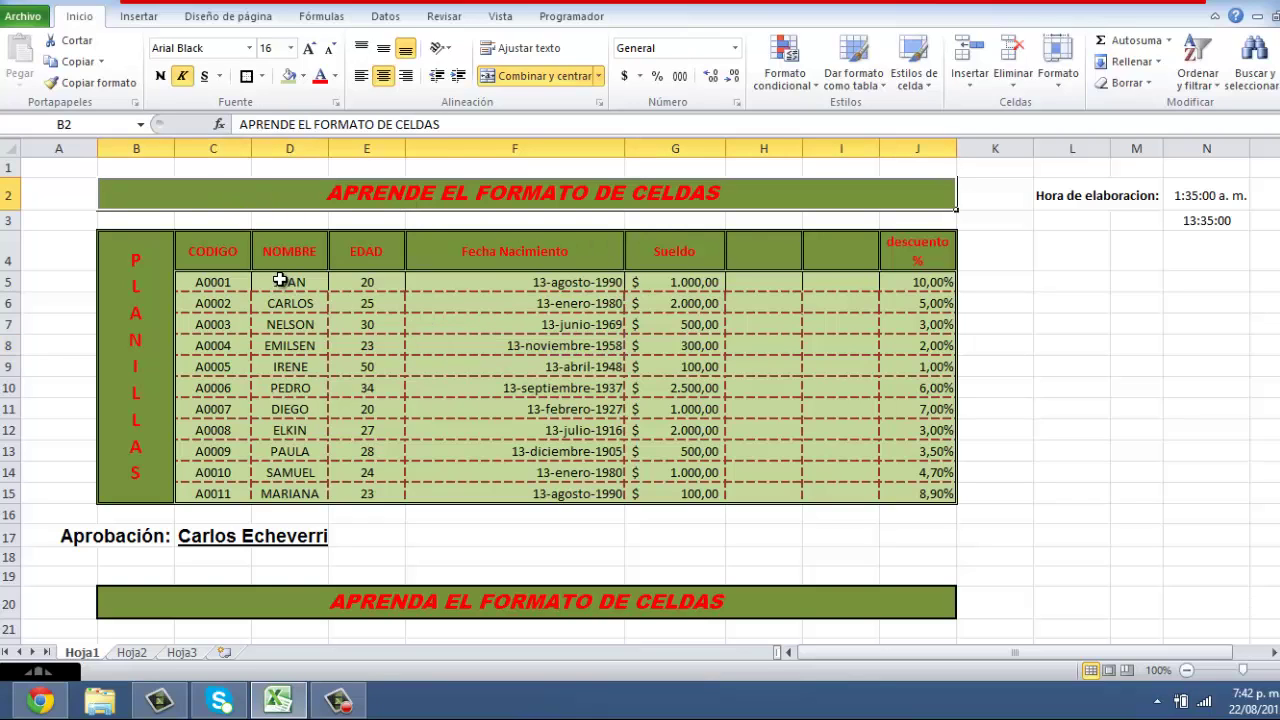
left_click(151, 294)
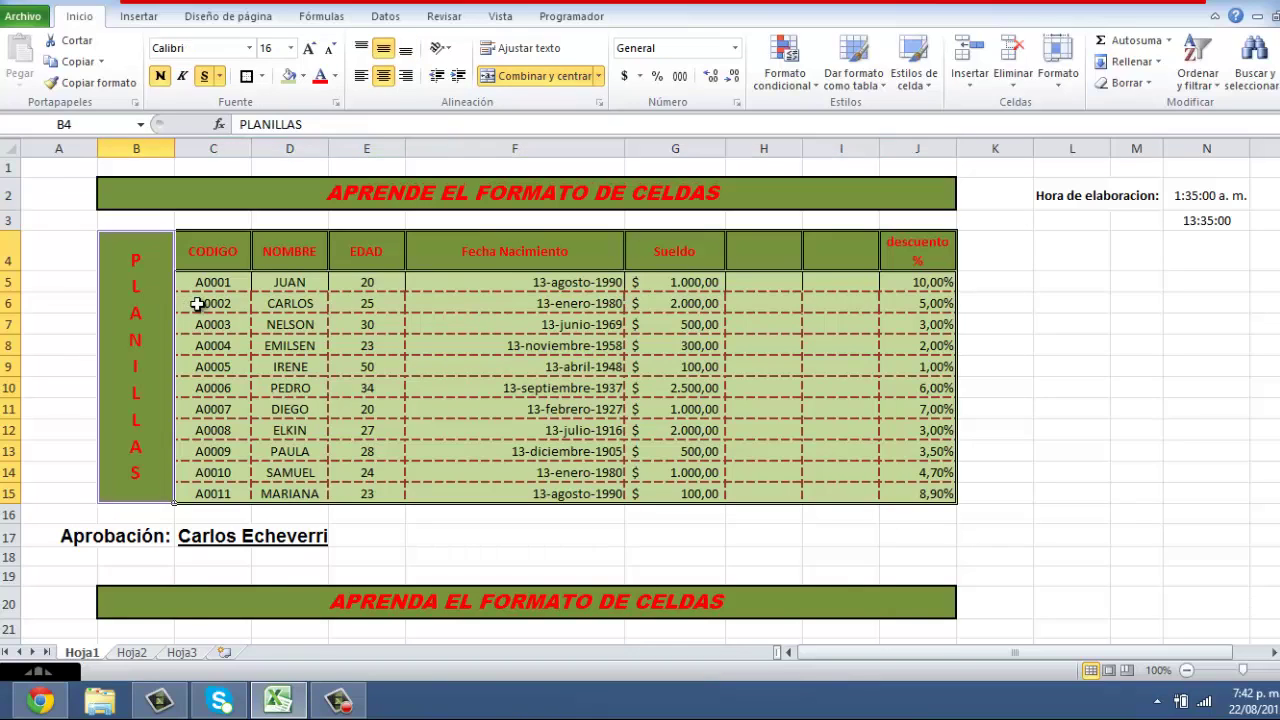
scroll(205, 310, "down", 4)
left_click(146, 486)
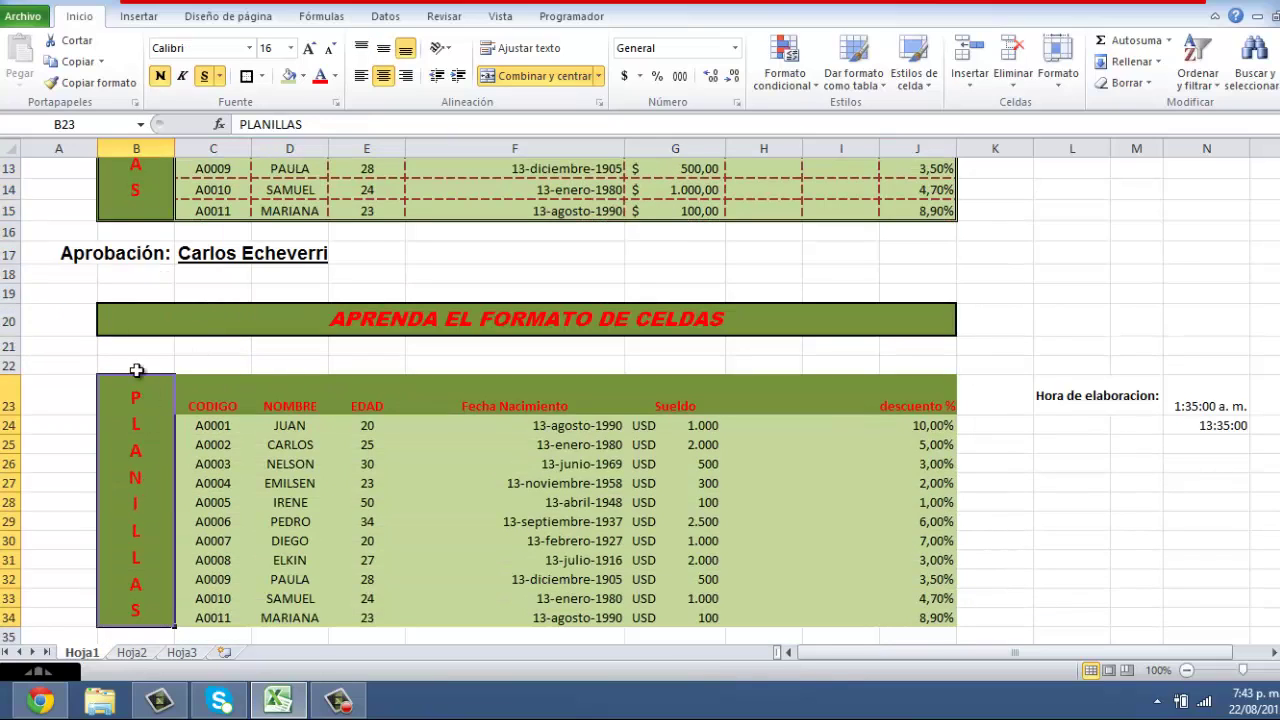
left_click(261, 78)
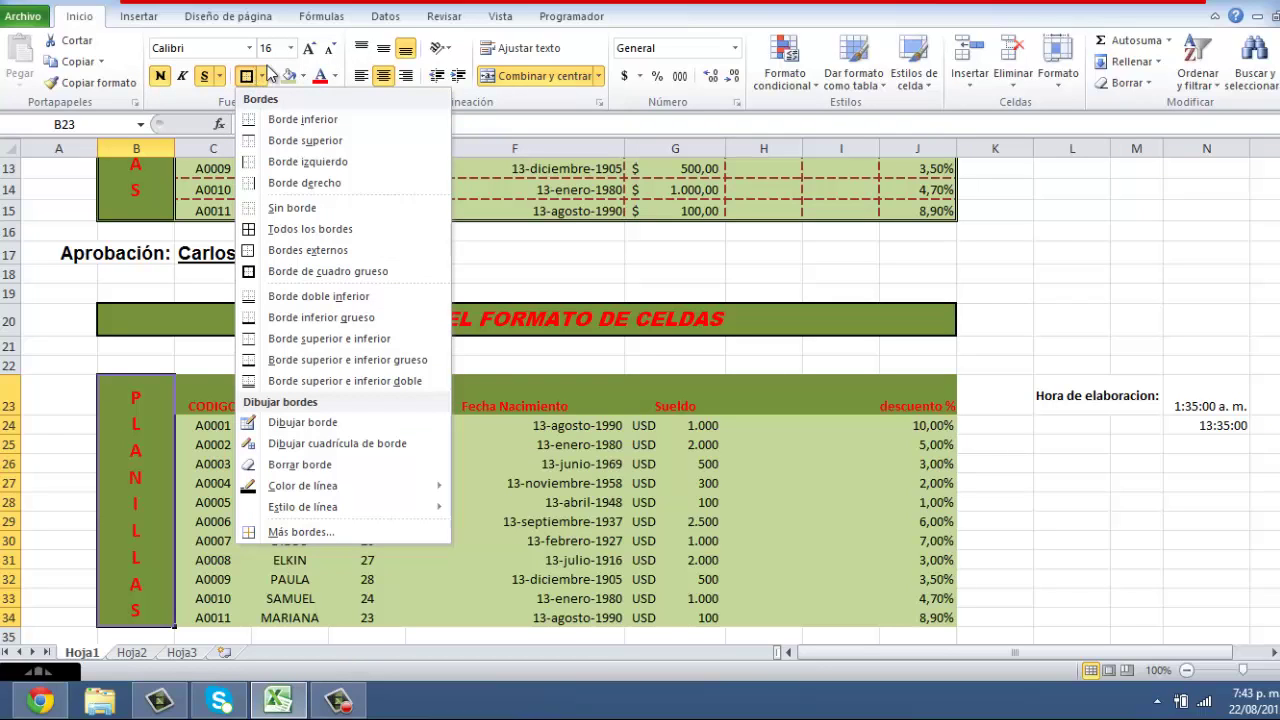
mouse_move(348, 504)
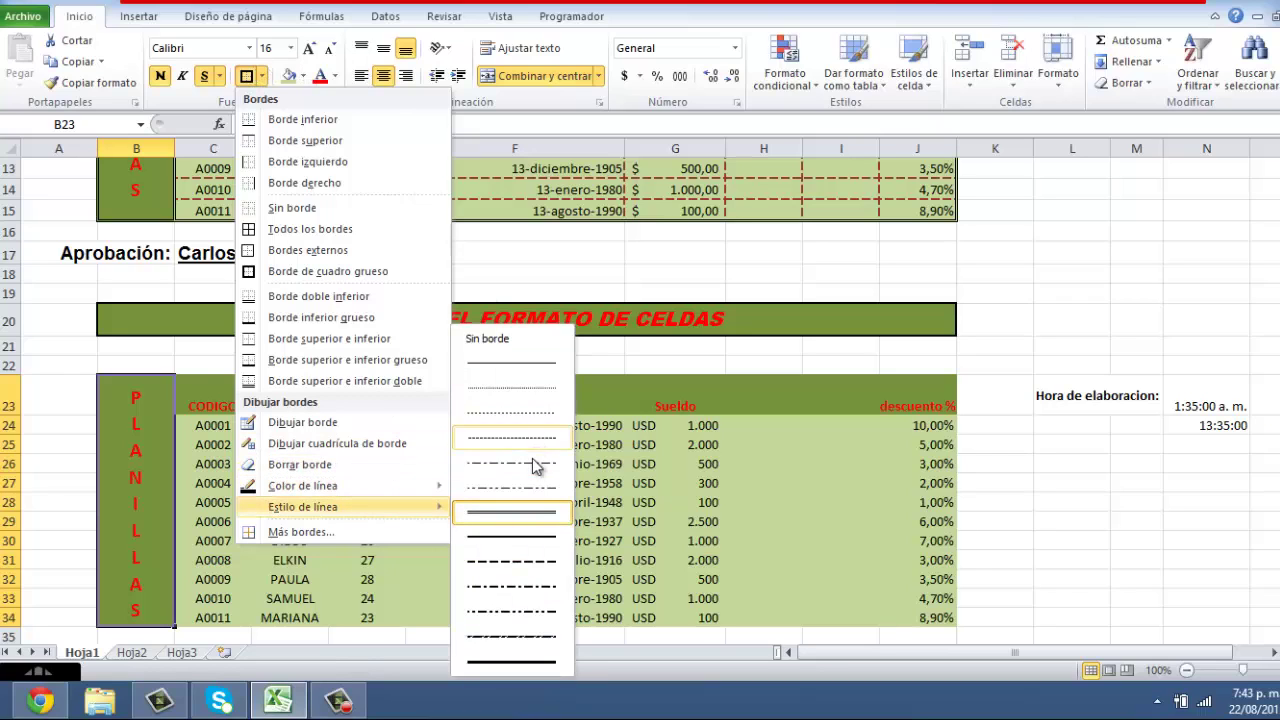
left_click(519, 512)
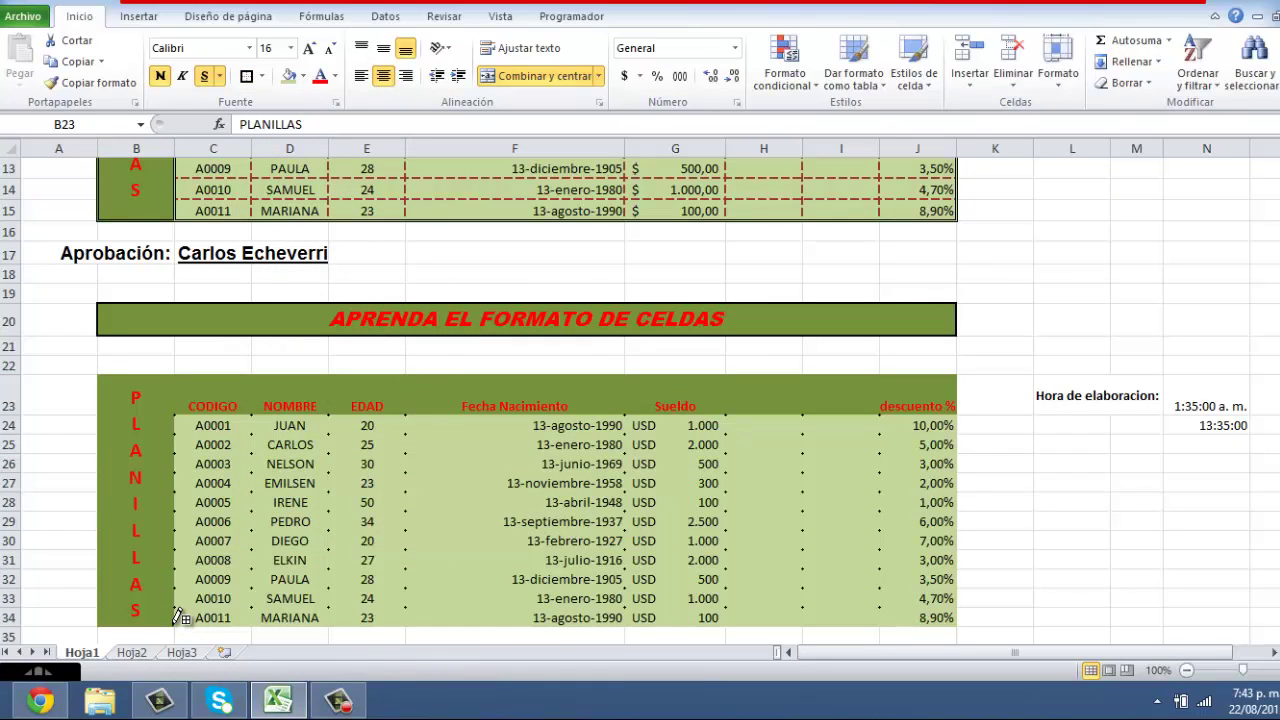
- Draw double-line borders around B23:B34, along header row C23:J23 and down column J
left_click(125, 605)
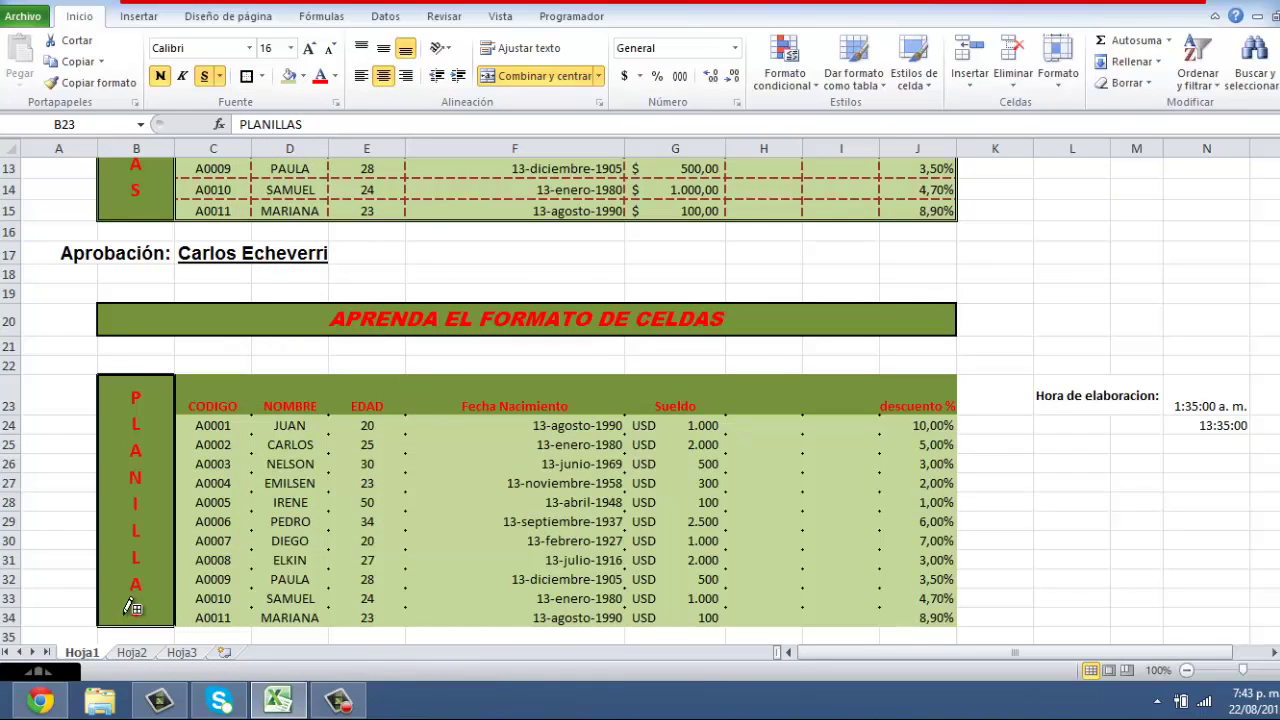
left_click(118, 378)
left_click_drag(200, 374, 900, 386)
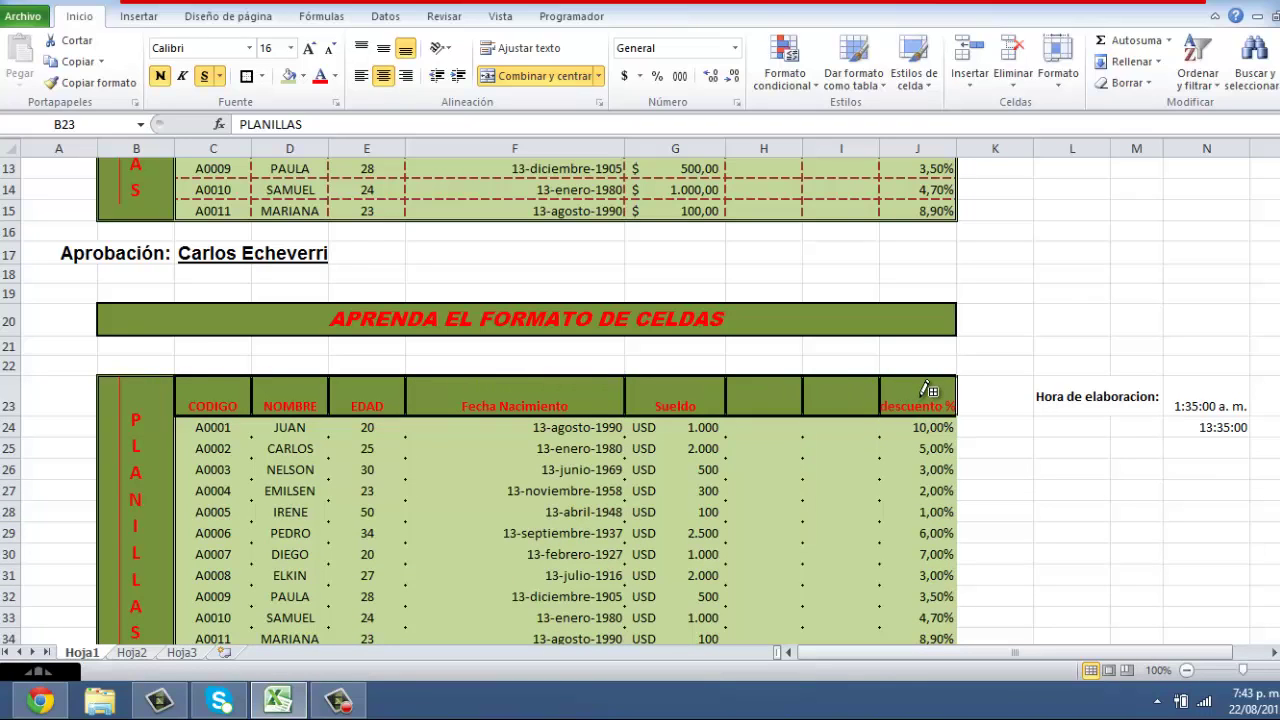
scroll(1036, 389, "down", 1)
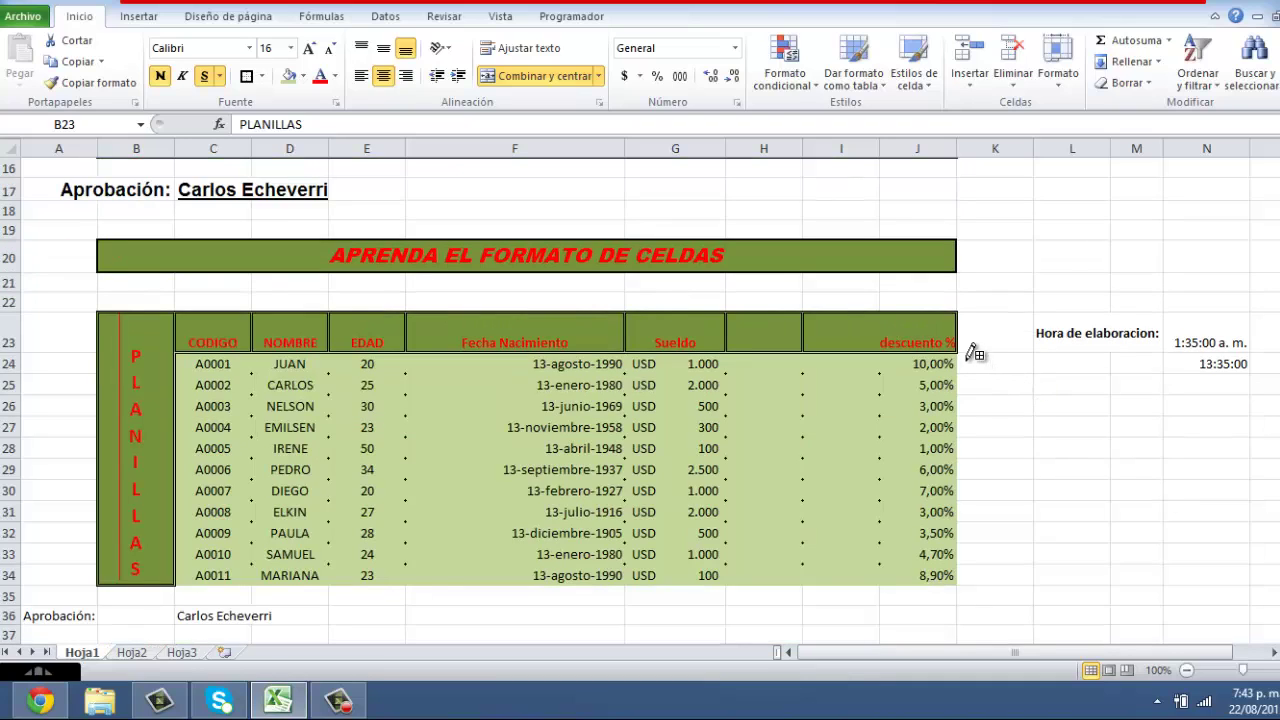
mouse_move(958, 345)
left_mouse_down()
mouse_move(958, 572)
mouse_move(183, 575)
left_mouse_up()
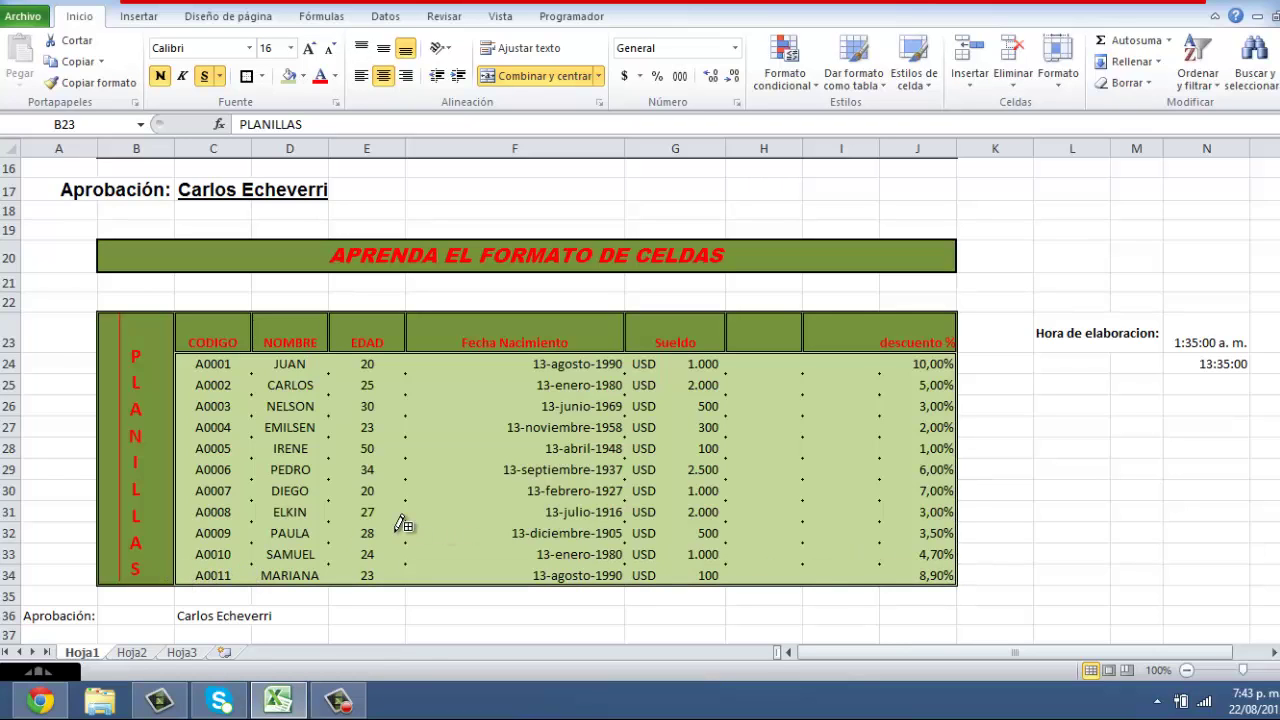
scroll(429, 471, "up", 2)
scroll(374, 466, "up", 1)
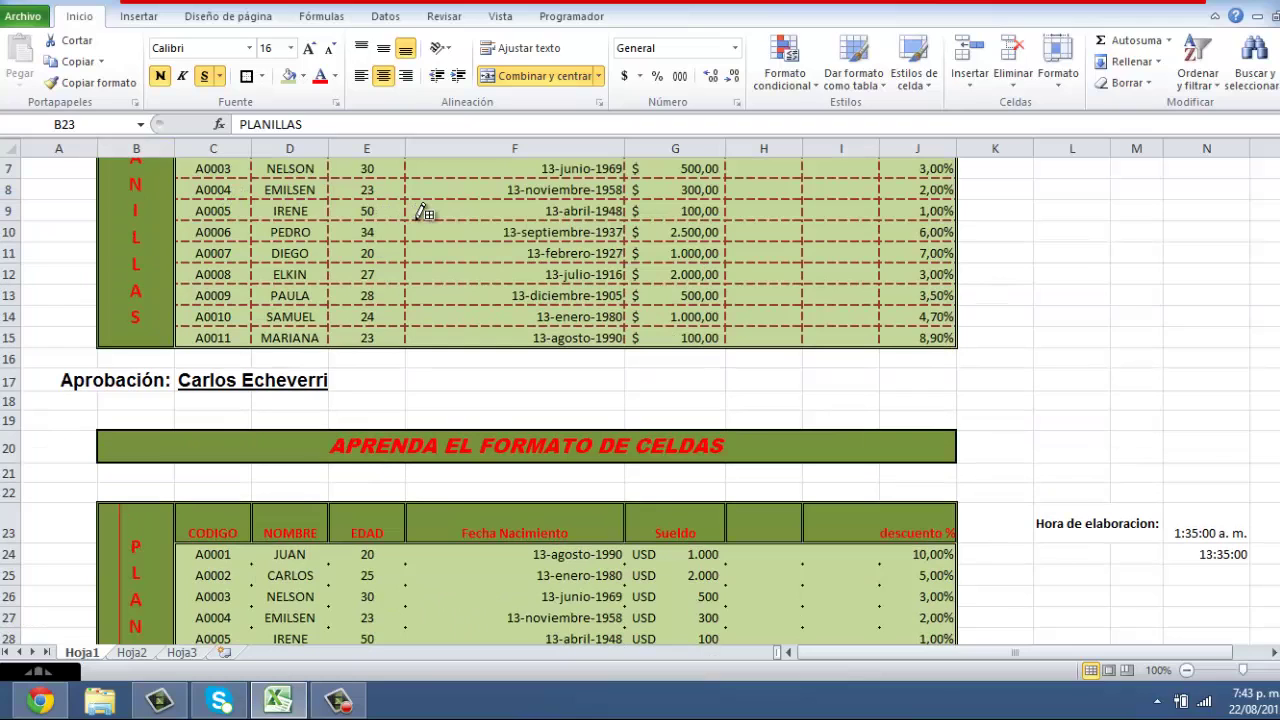
scroll(298, 222, "down", 3)
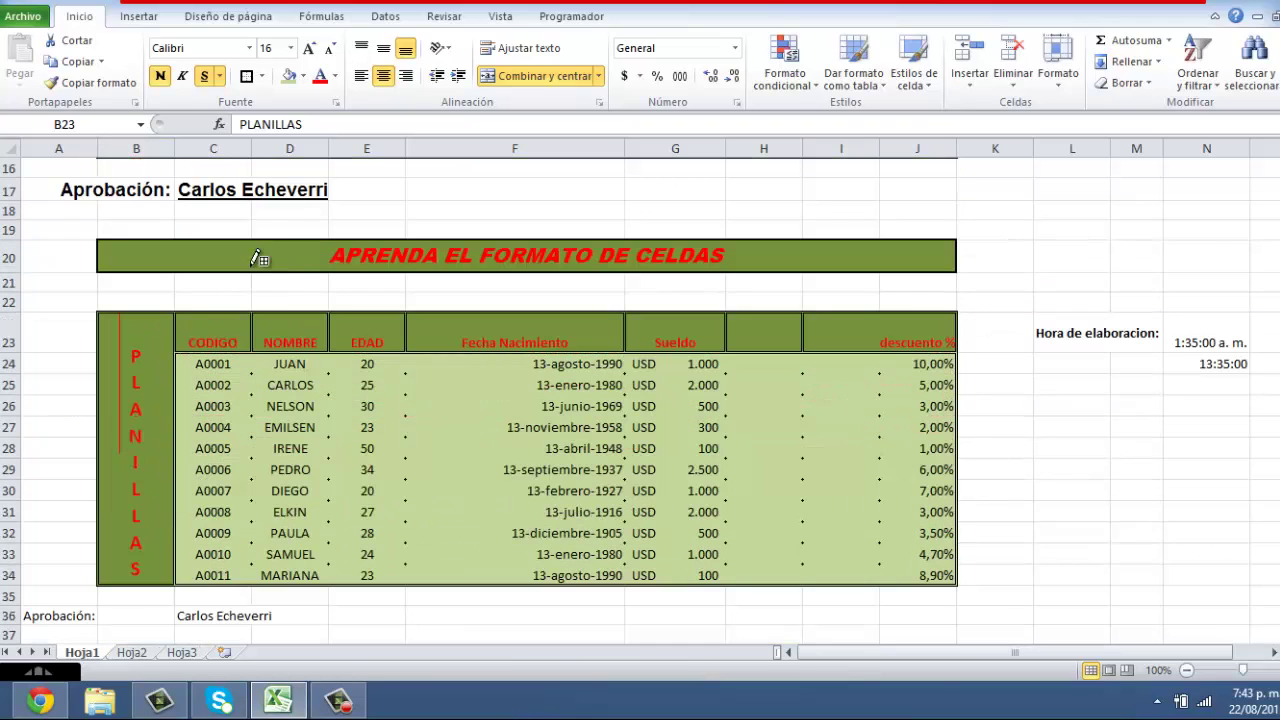
- Draw a black dash-dot border grid over the data cells C24:J34
left_click(262, 77)
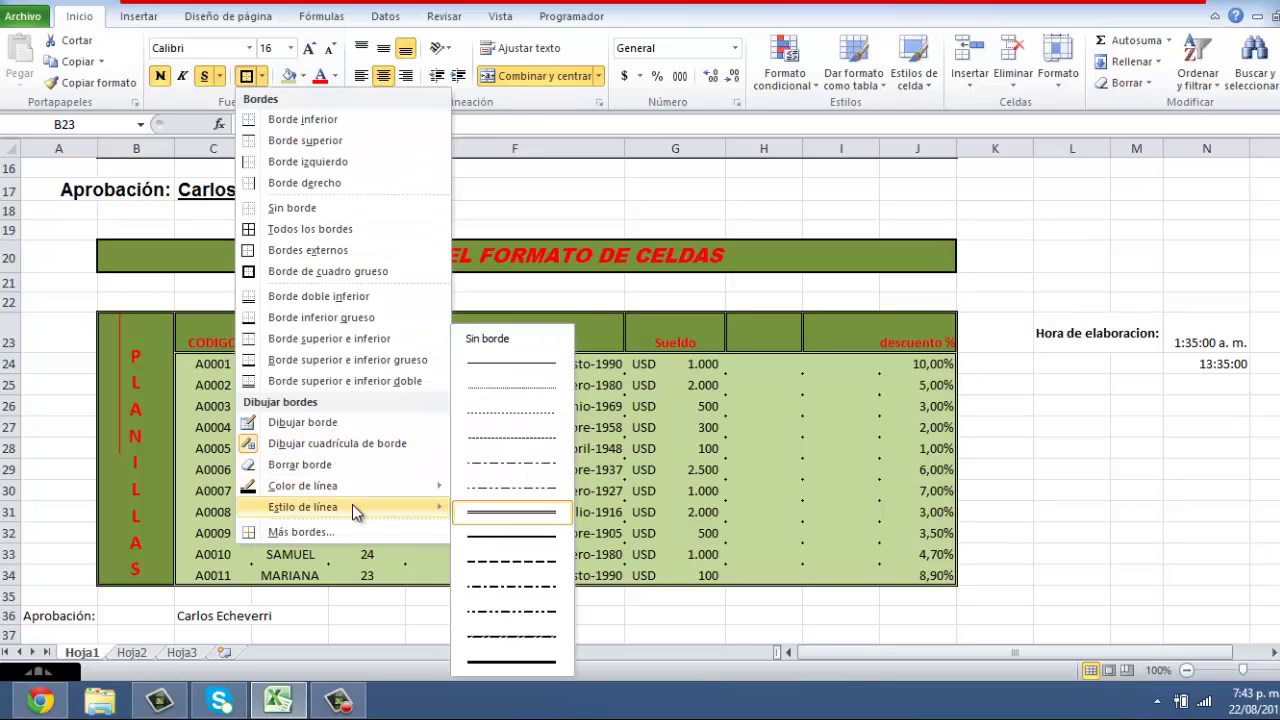
left_click(510, 611)
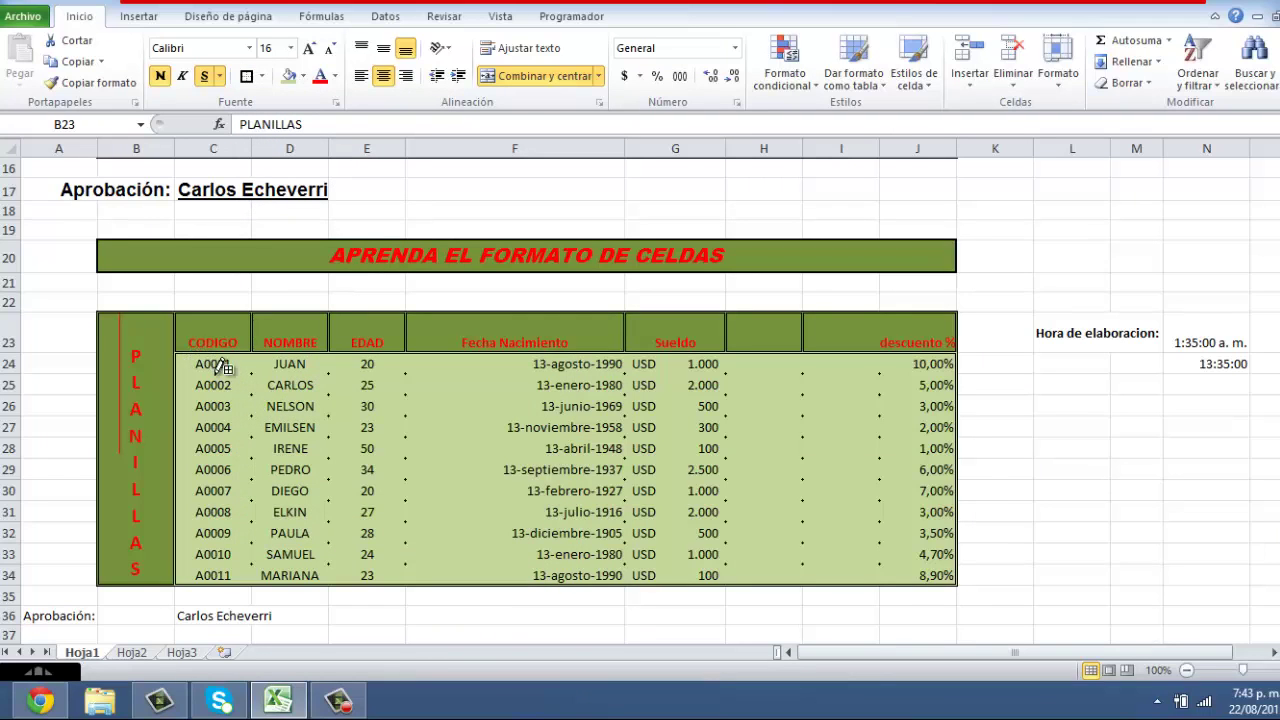
mouse_move(190, 355)
left_mouse_down()
mouse_move(383, 429)
mouse_move(908, 558)
mouse_move(894, 576)
left_mouse_up()
scroll(362, 518, "up", 4)
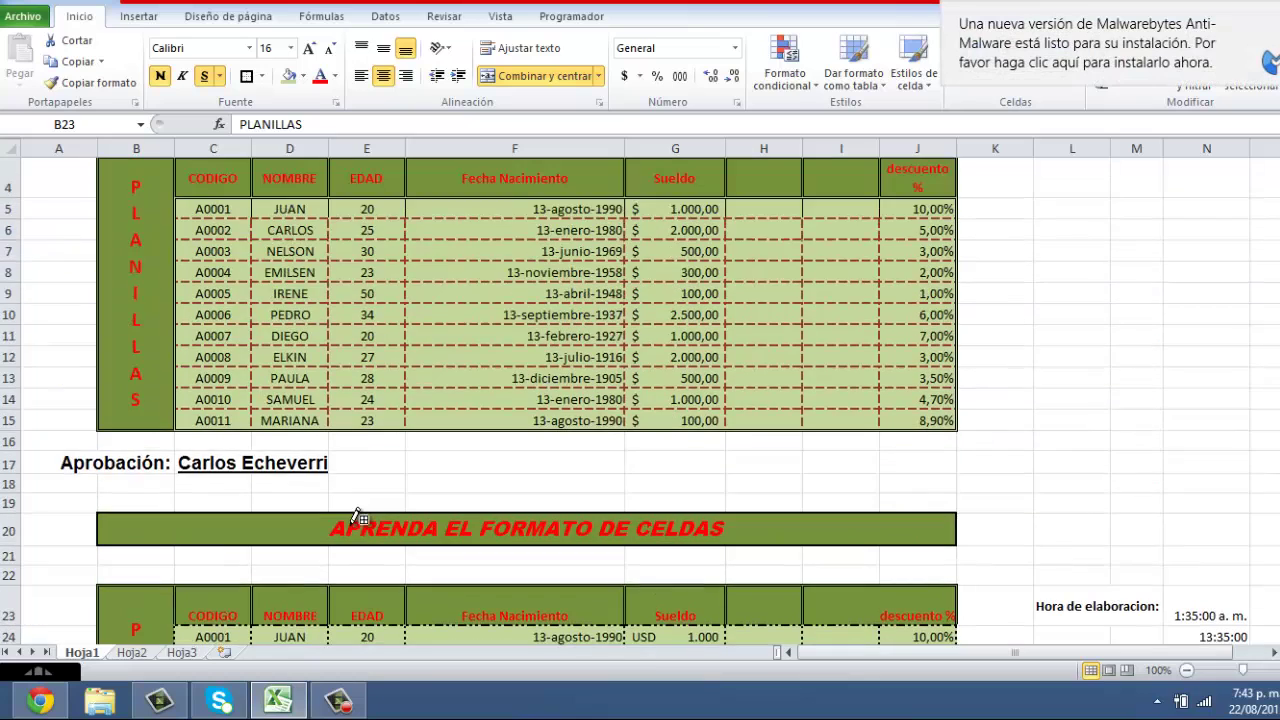
scroll(365, 530, "down", 5)
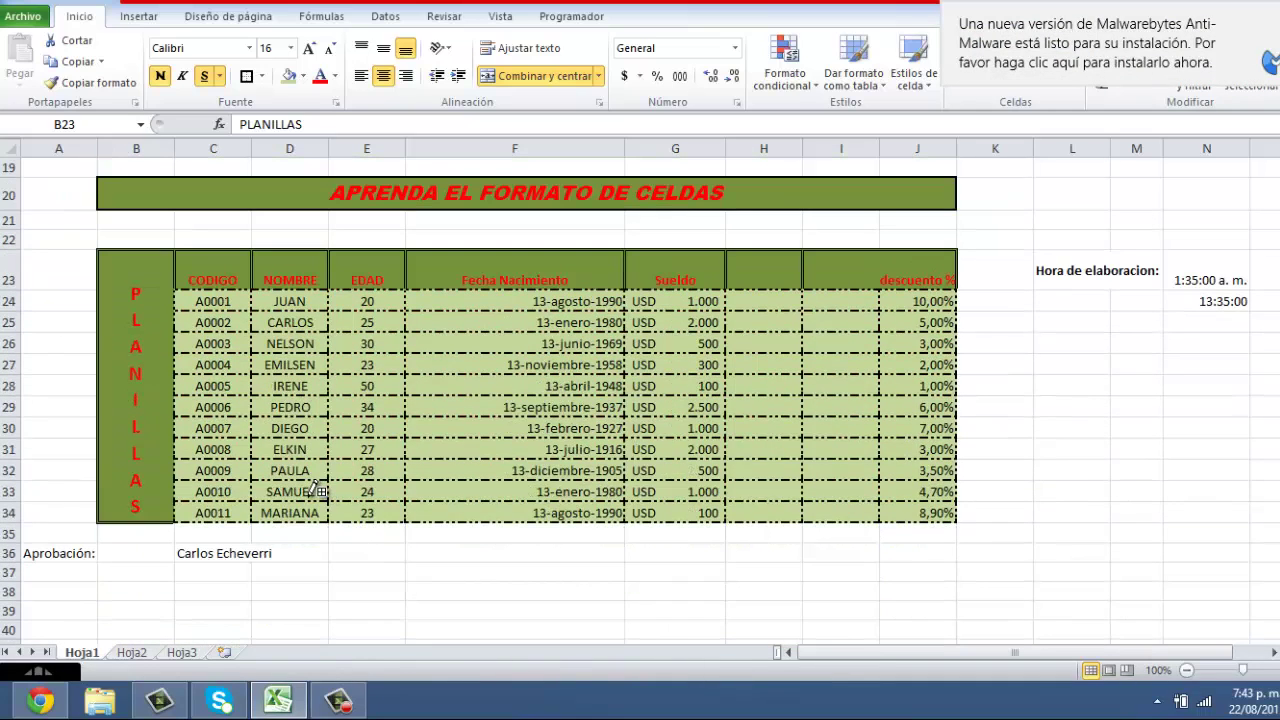
scroll(318, 491, "up", 2)
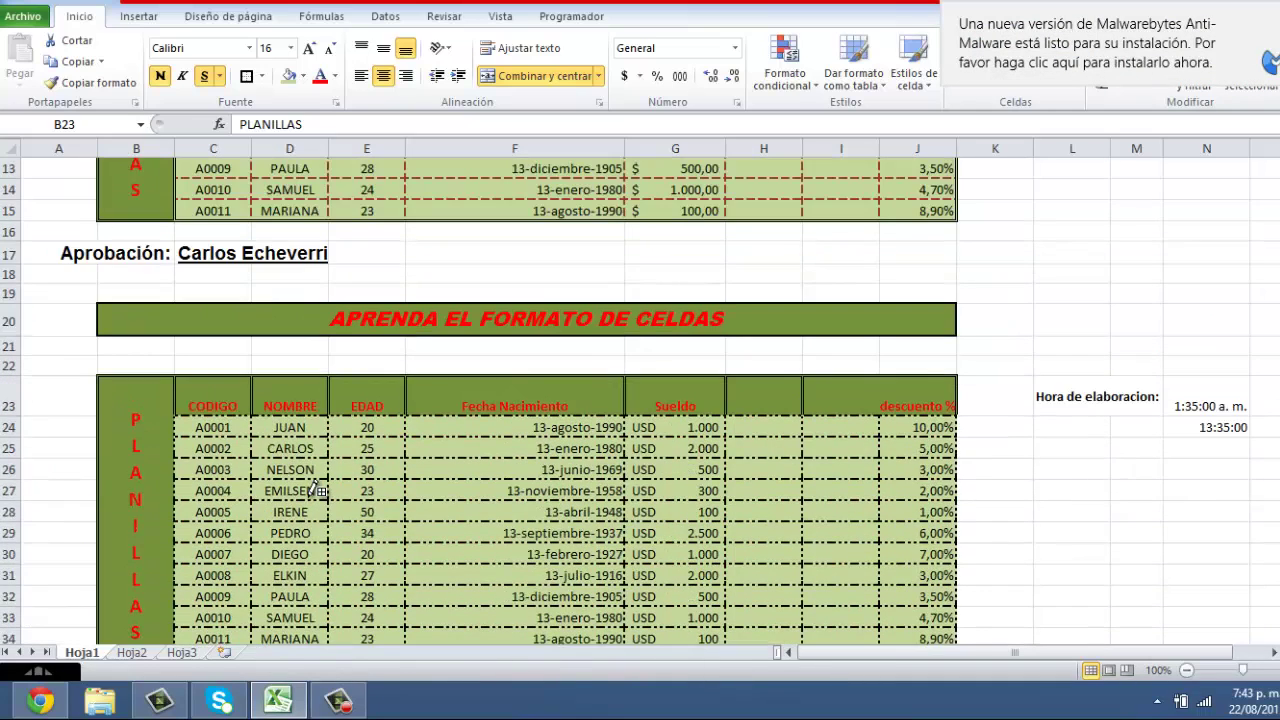
scroll(318, 491, "up", 2)
scroll(318, 491, "down", 1)
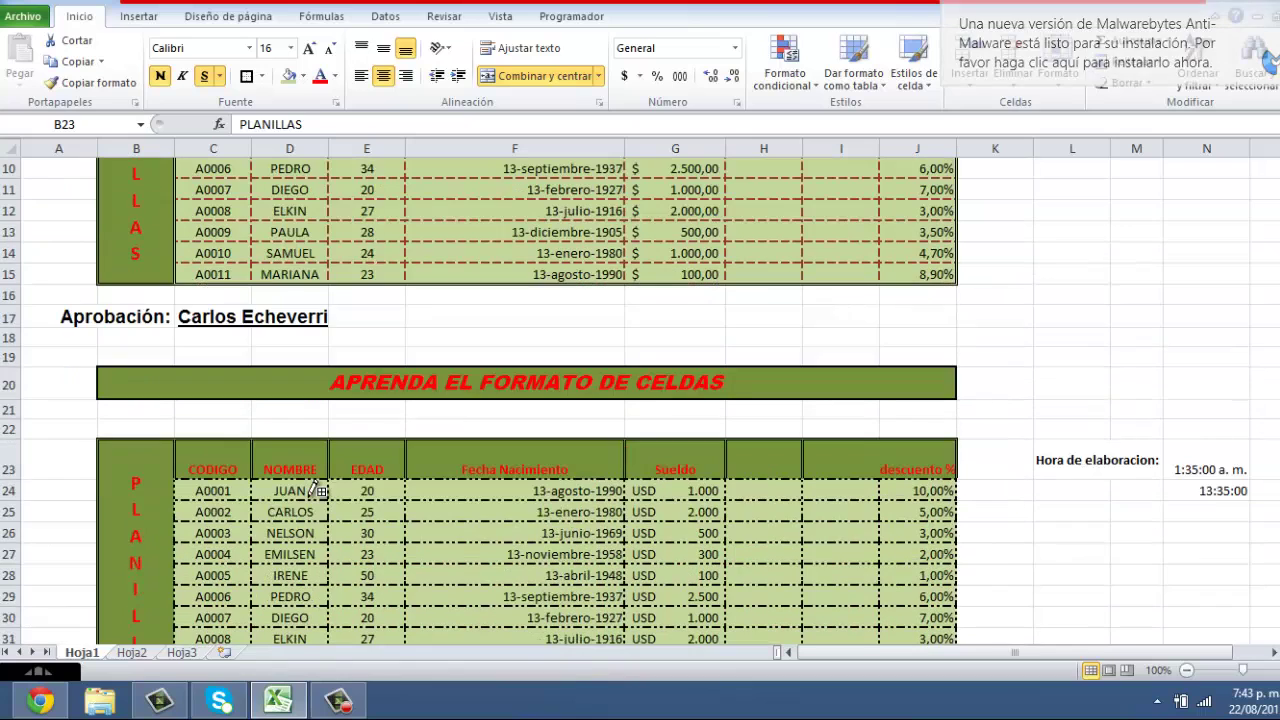
- Redraw the C24:J34 border grid with plain dashed lines instead of dash-dot
left_click(262, 76)
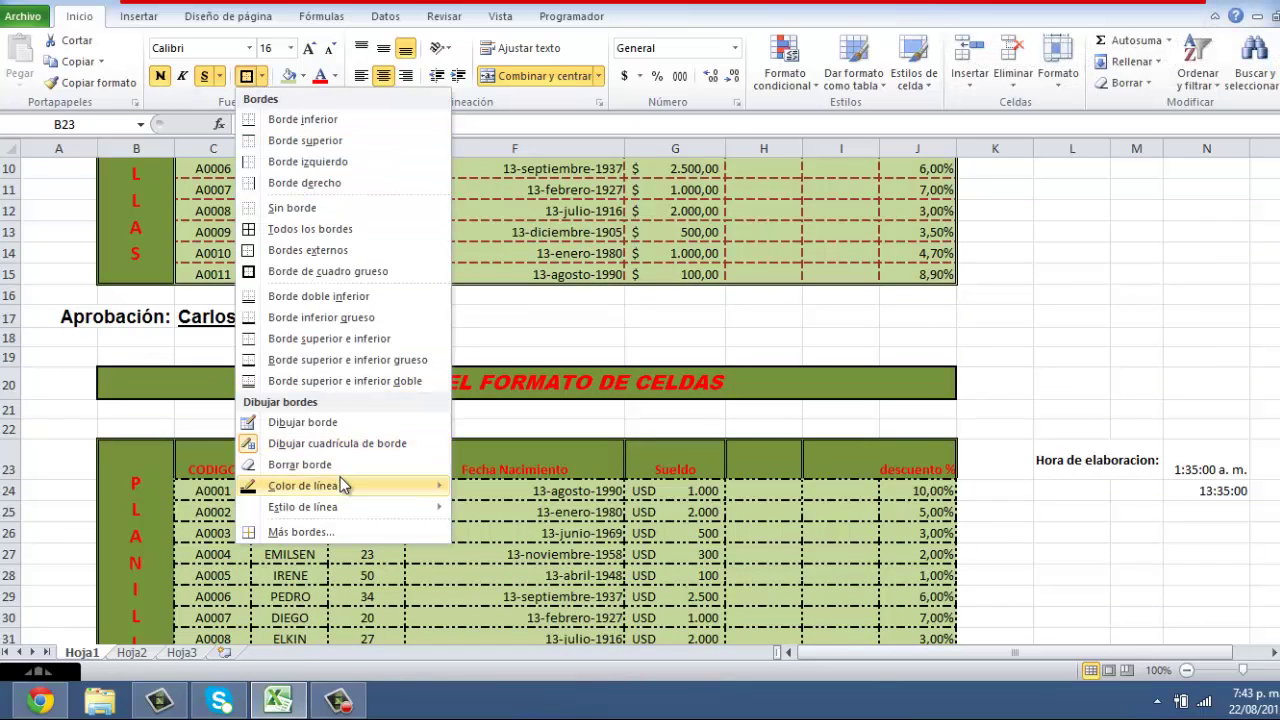
mouse_move(364, 487)
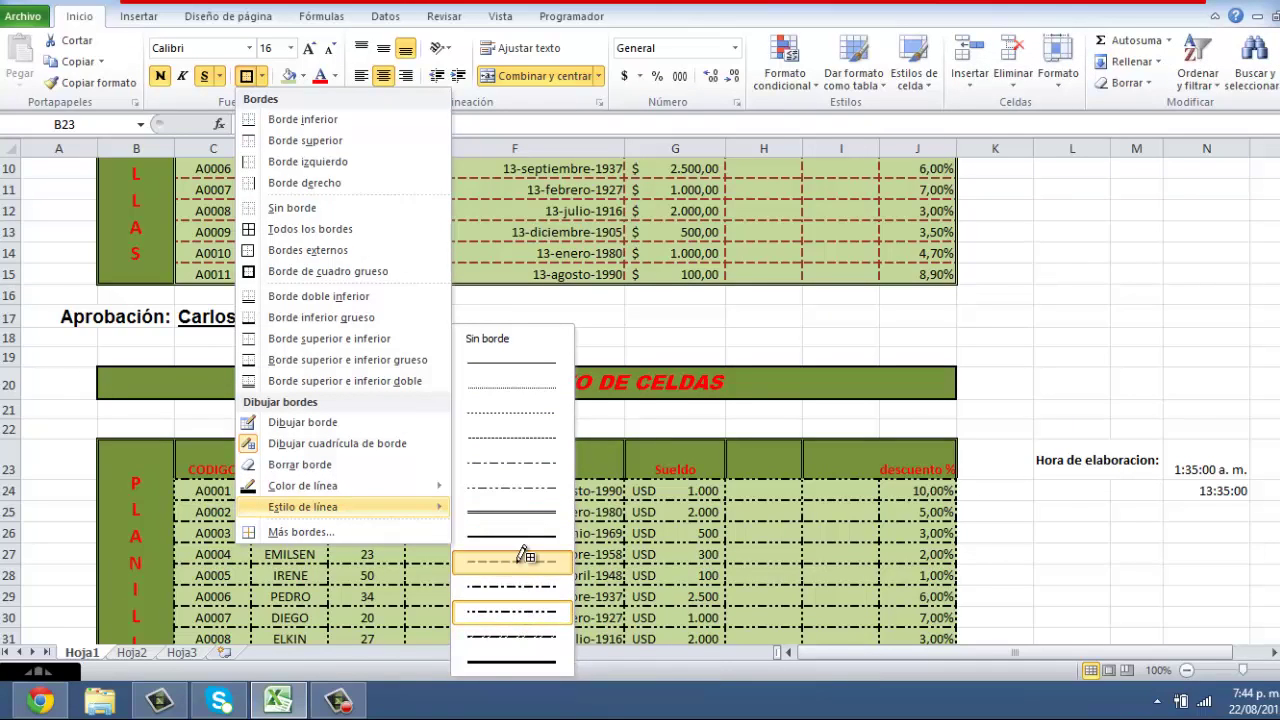
left_click(515, 562)
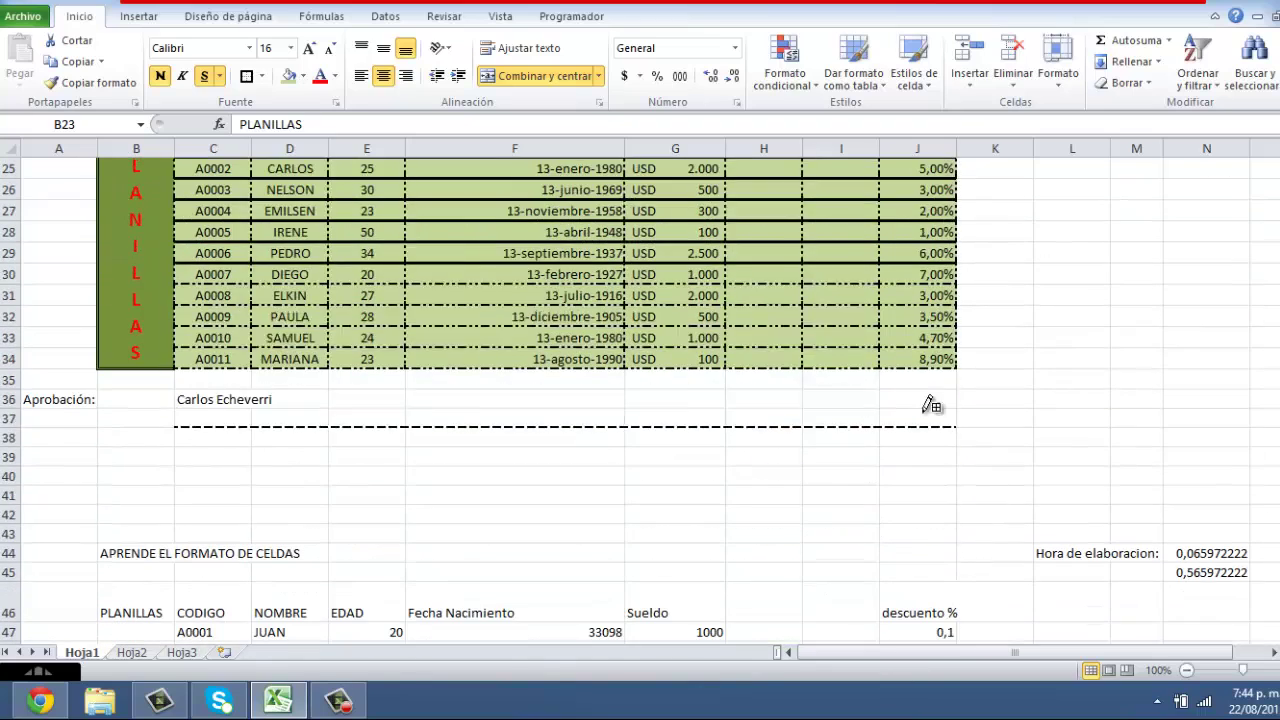
mouse_move(232, 490)
left_mouse_down()
mouse_move(930, 352)
mouse_move(912, 386)
left_mouse_up()
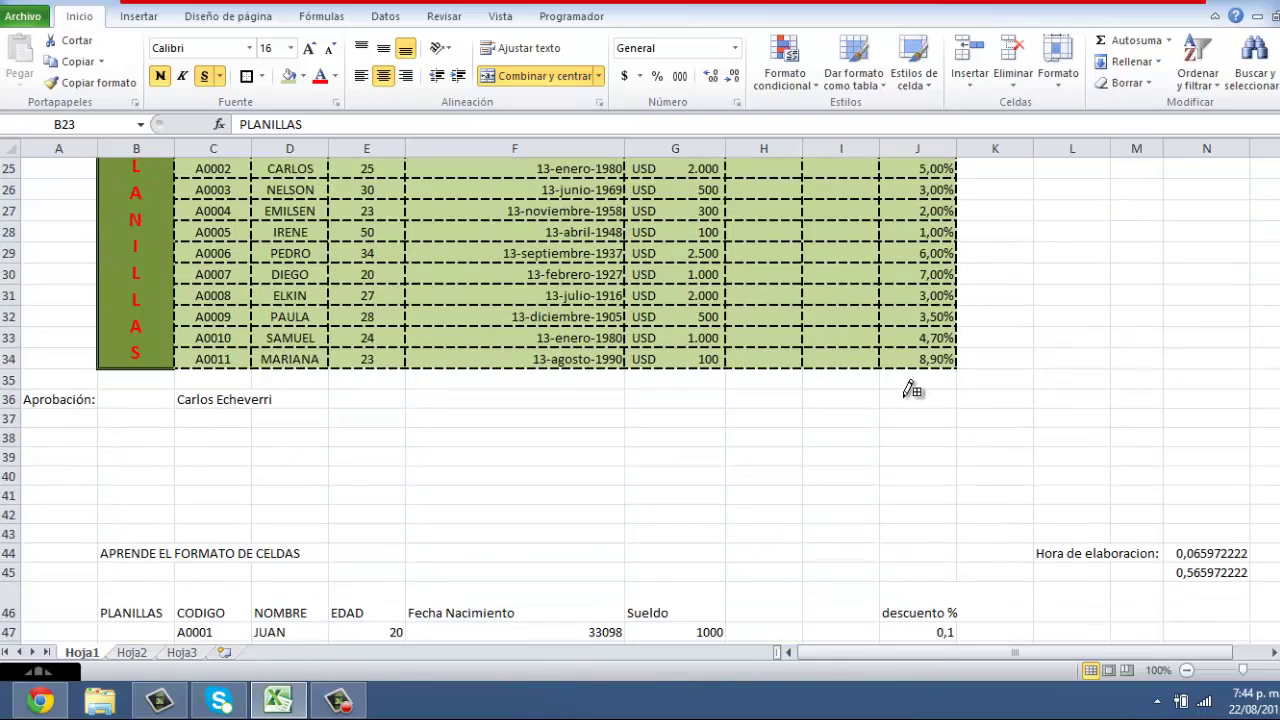
scroll(822, 397, "up", 4)
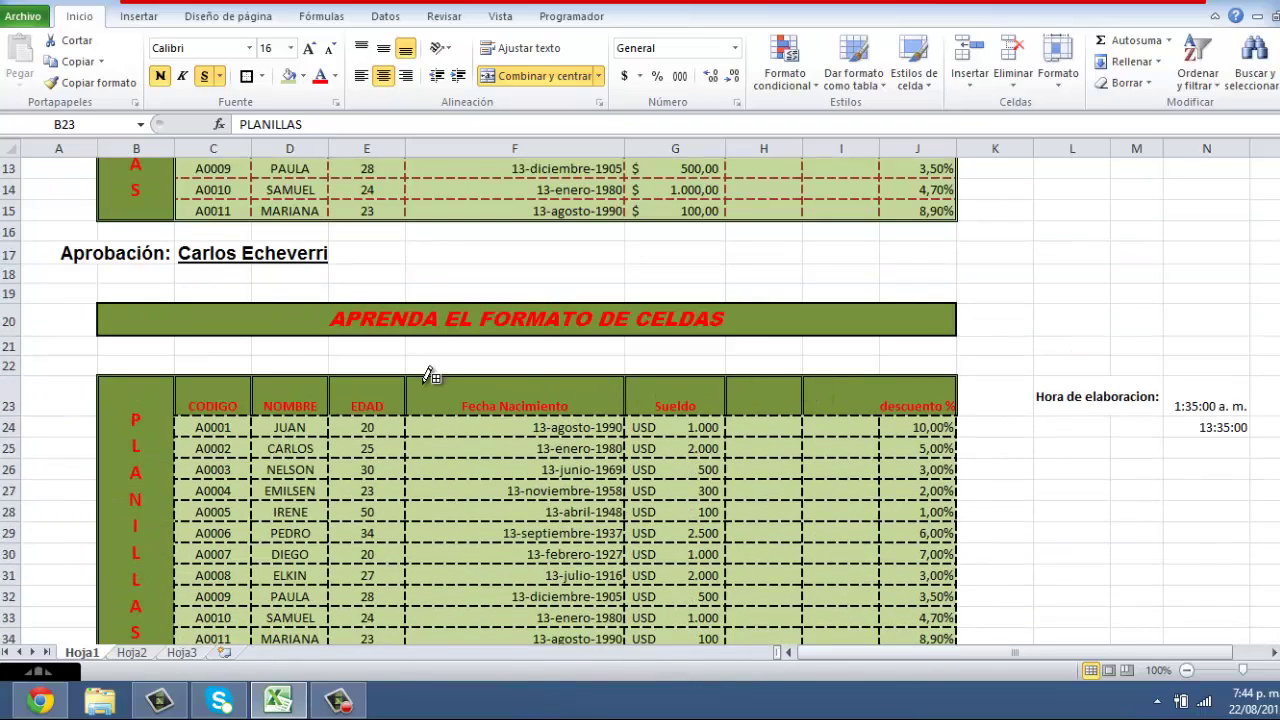
scroll(400, 300, "up", 1)
scroll(300, 265, "up", 1)
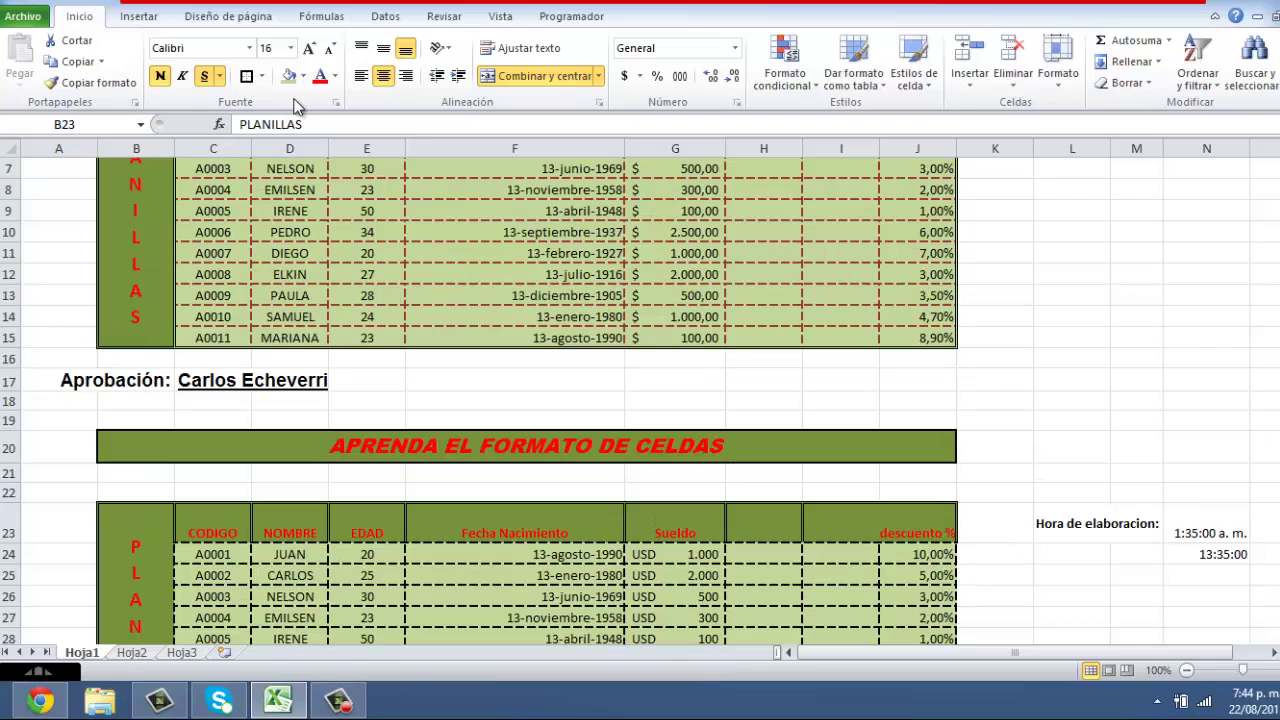
- Draw pink border lines over the lower table's data cells
left_click(261, 76)
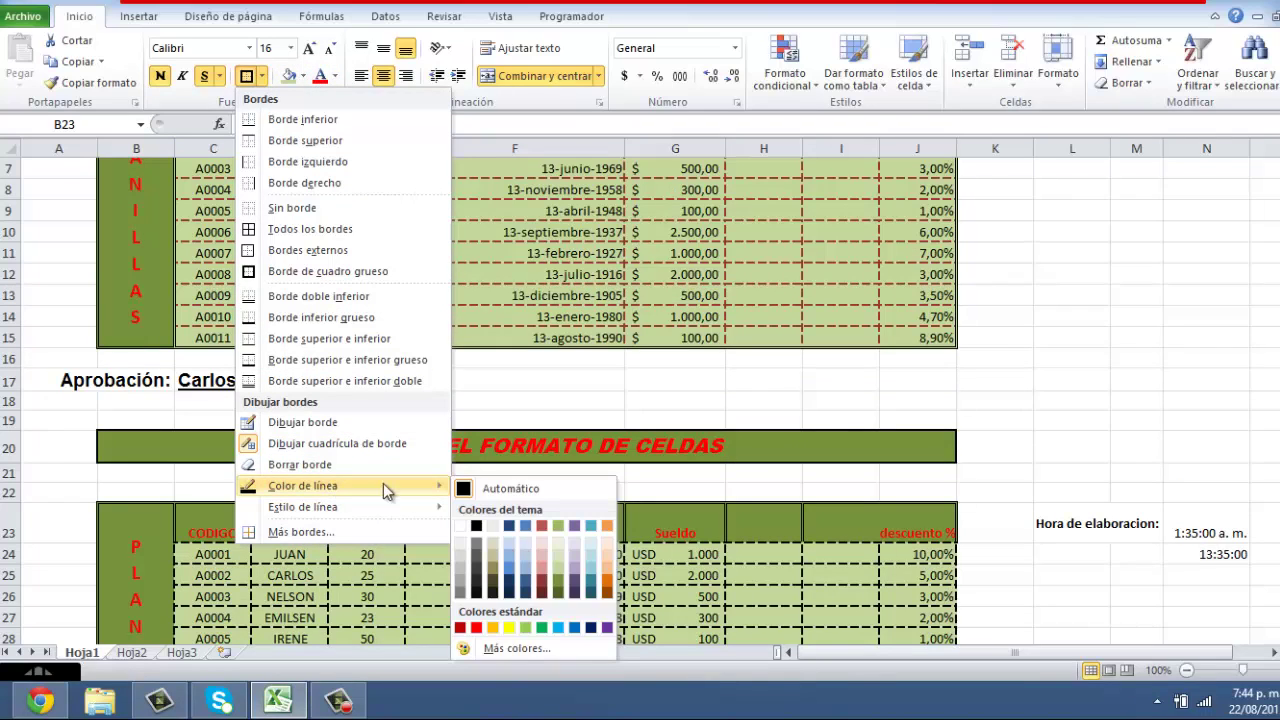
left_click(544, 567)
scroll(544, 567, "down", 1)
scroll(544, 567, "down", 1)
mouse_move(207, 452)
left_mouse_down()
mouse_move(467, 528)
mouse_move(915, 590)
left_mouse_up()
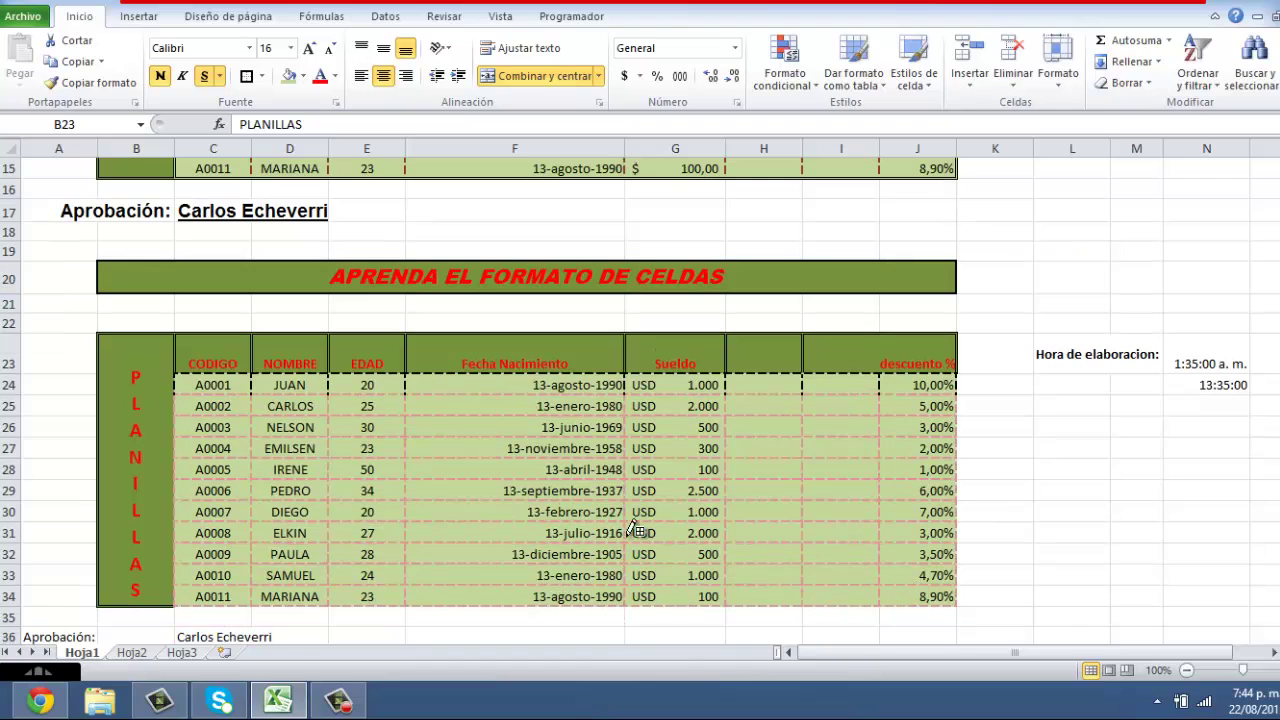
scroll(443, 508, "up", 1)
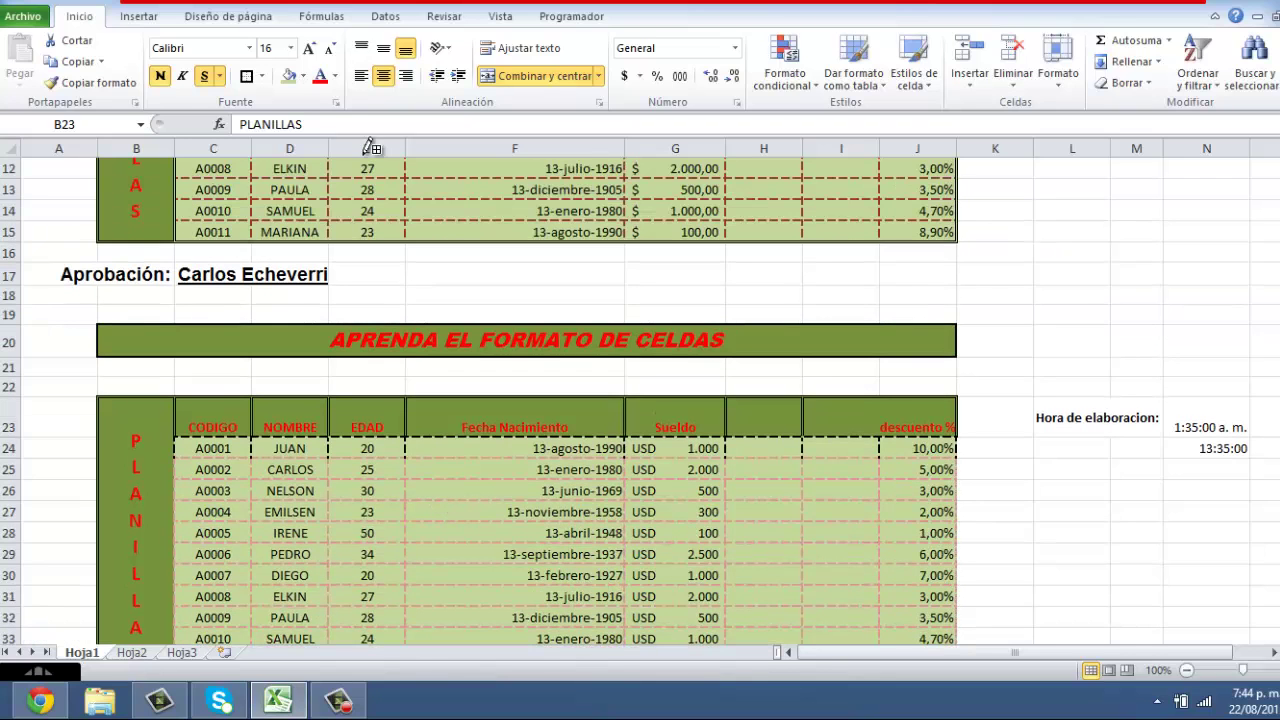
- Redraw the copied table's dashed grid in dark red instead of pink
left_click(263, 80)
mouse_move(323, 486)
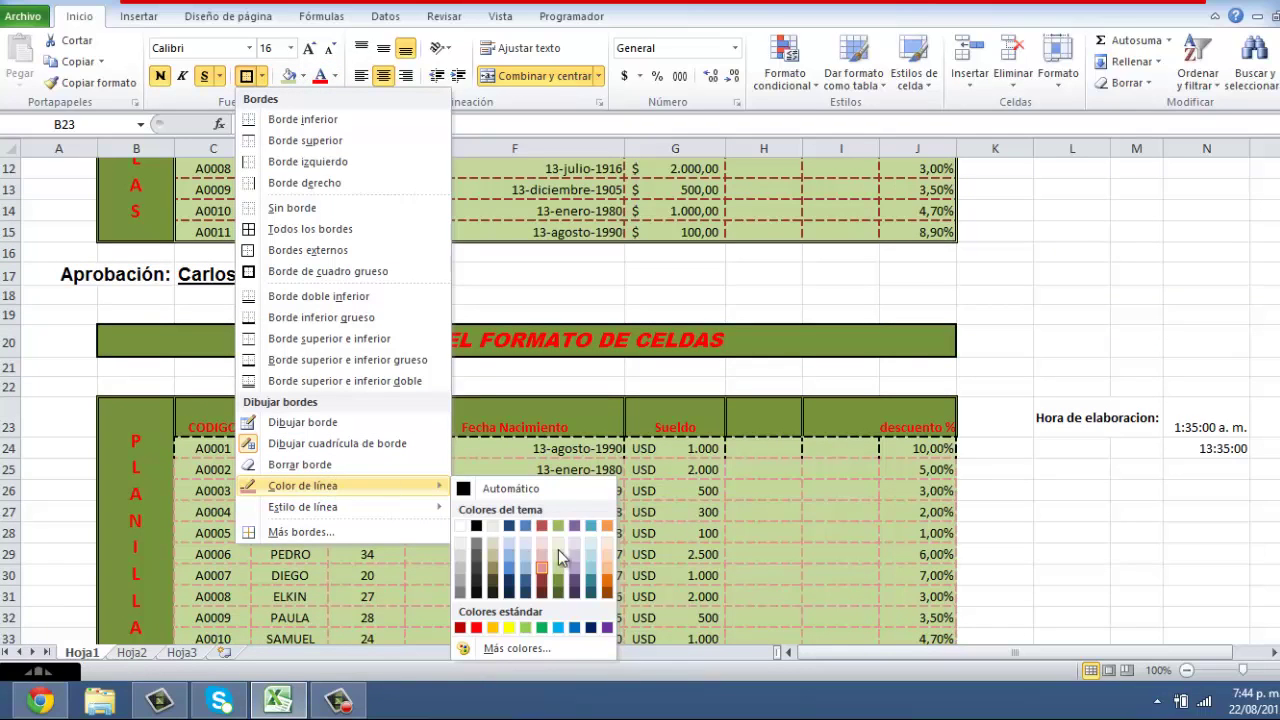
left_click(545, 588)
mouse_move(214, 445)
left_mouse_down()
mouse_move(858, 616)
mouse_move(947, 522)
left_mouse_up()
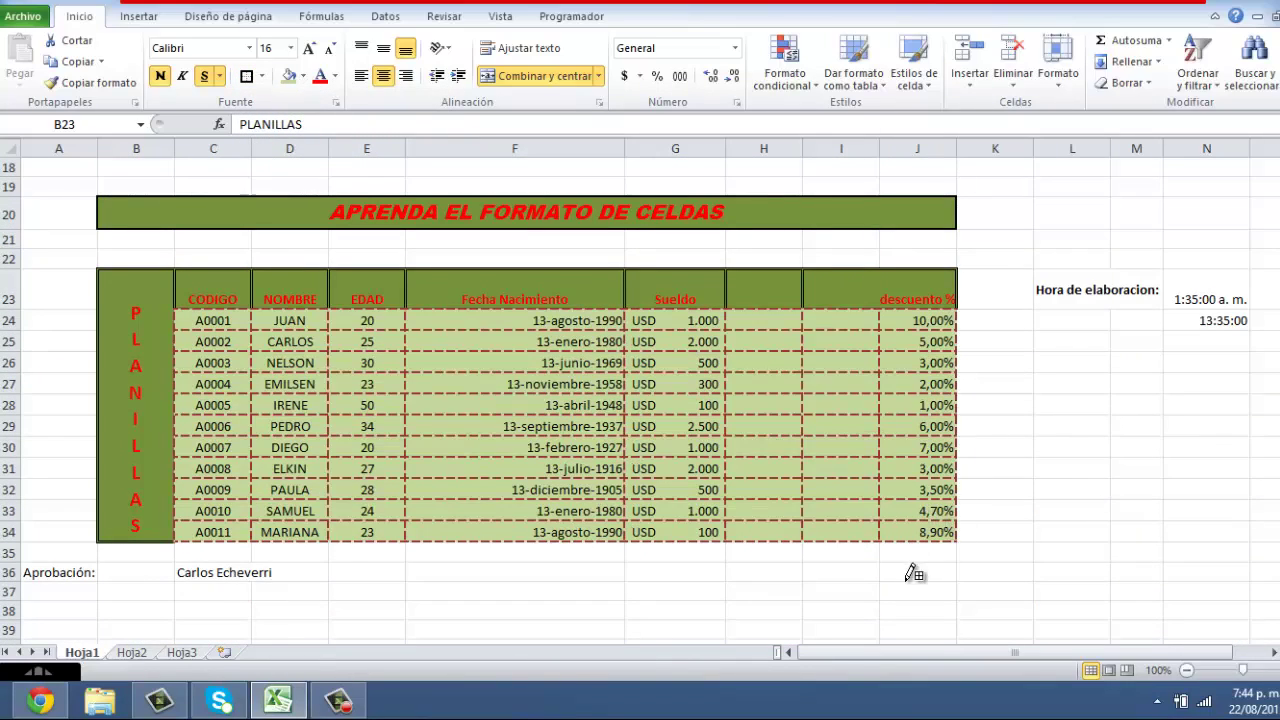
scroll(914, 573, "up", 3)
scroll(914, 573, "down", 2)
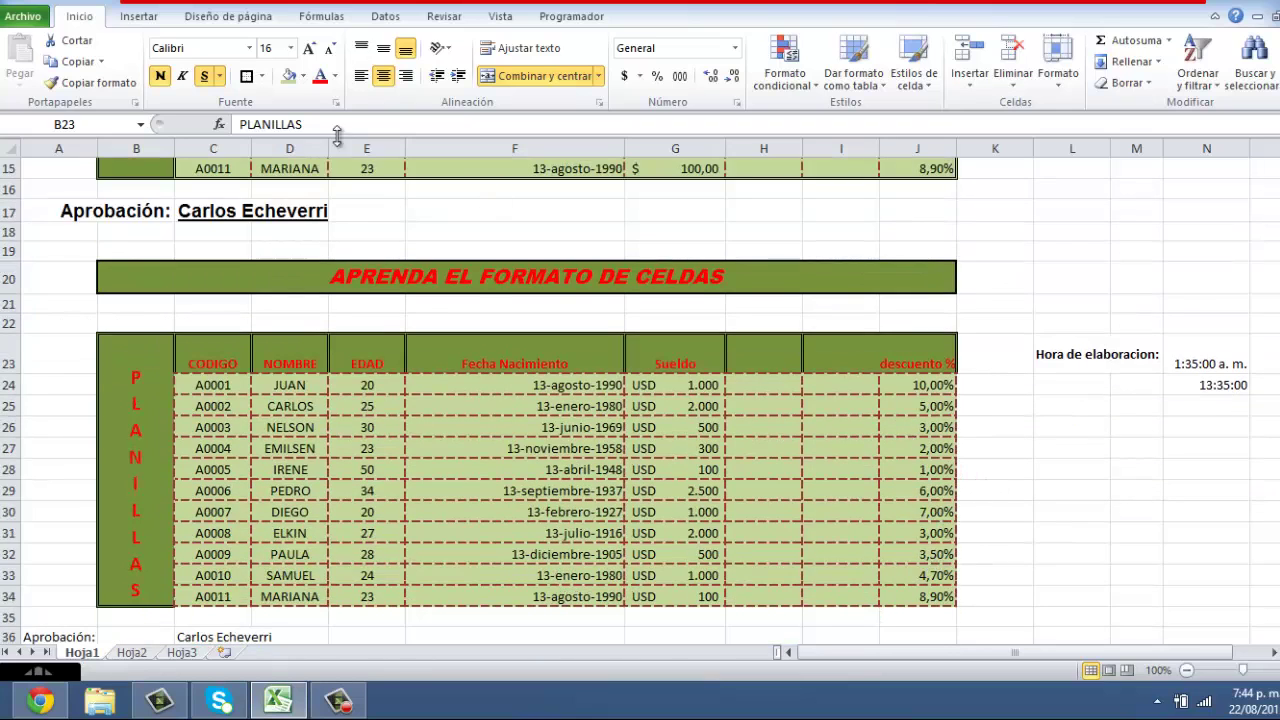
scroll(385, 362, "down", 1)
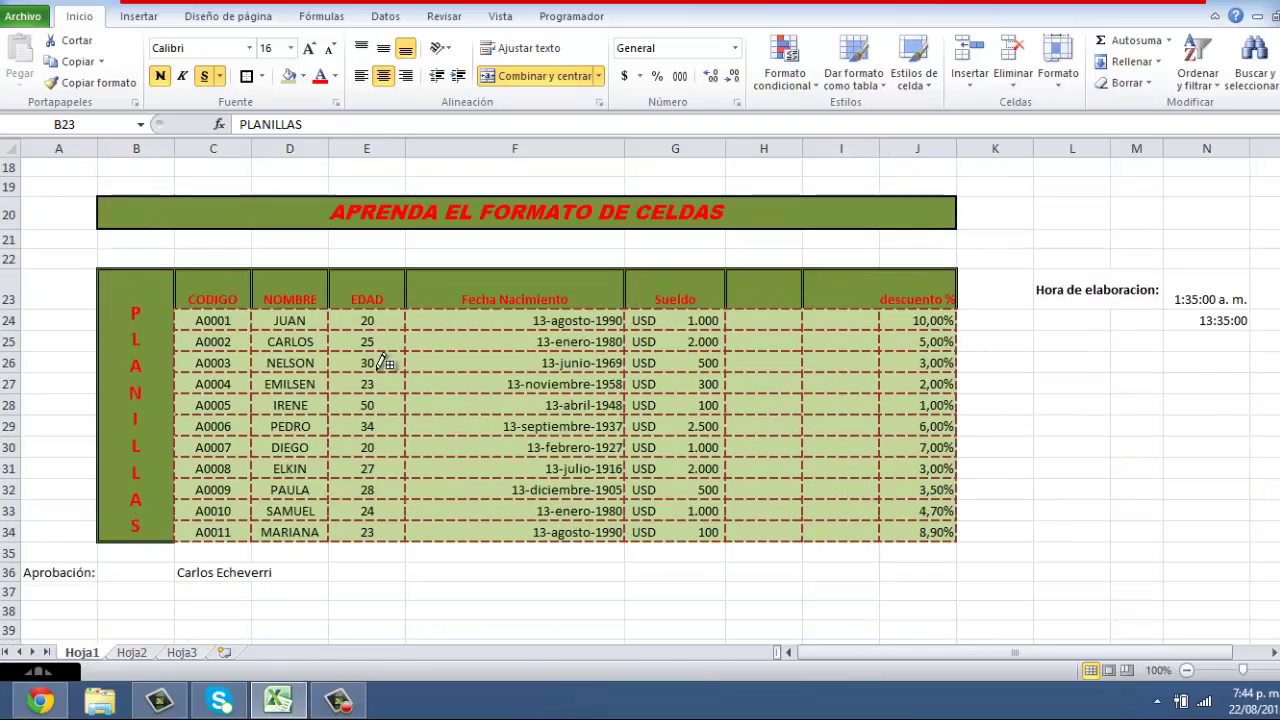
- Draw a thin solid border below the table's last row 34
left_click(262, 77)
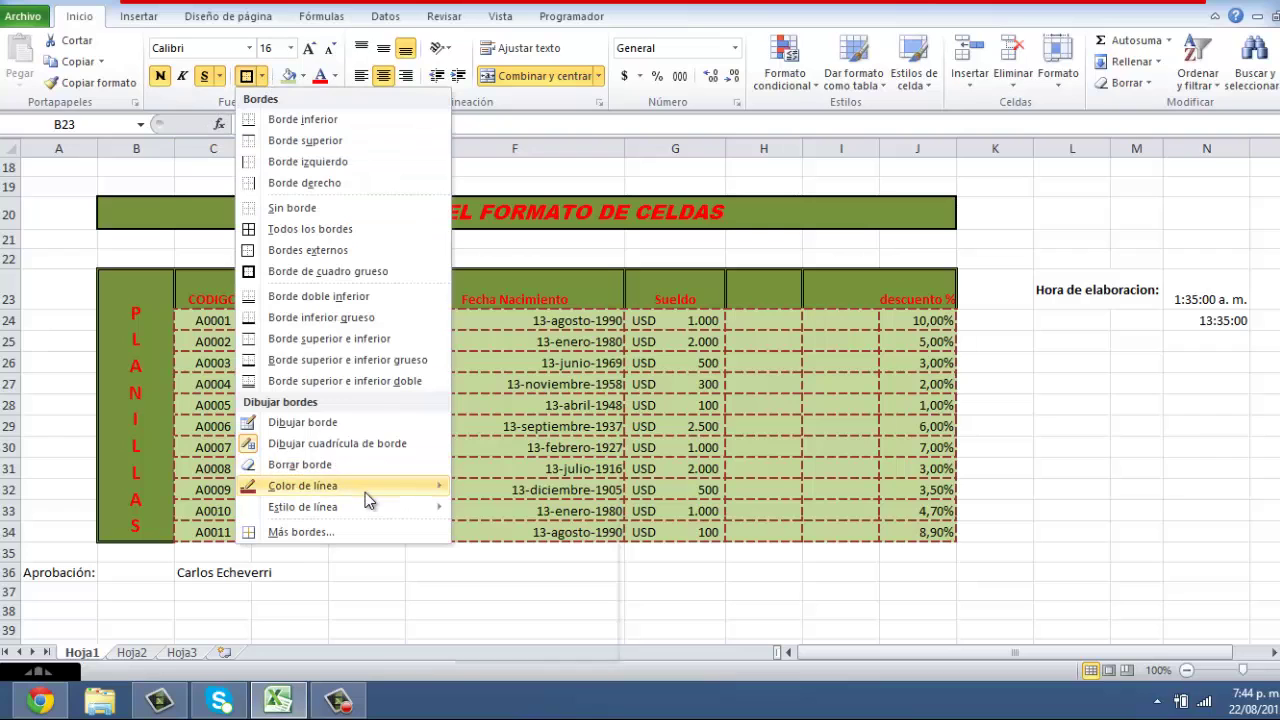
mouse_move(365, 488)
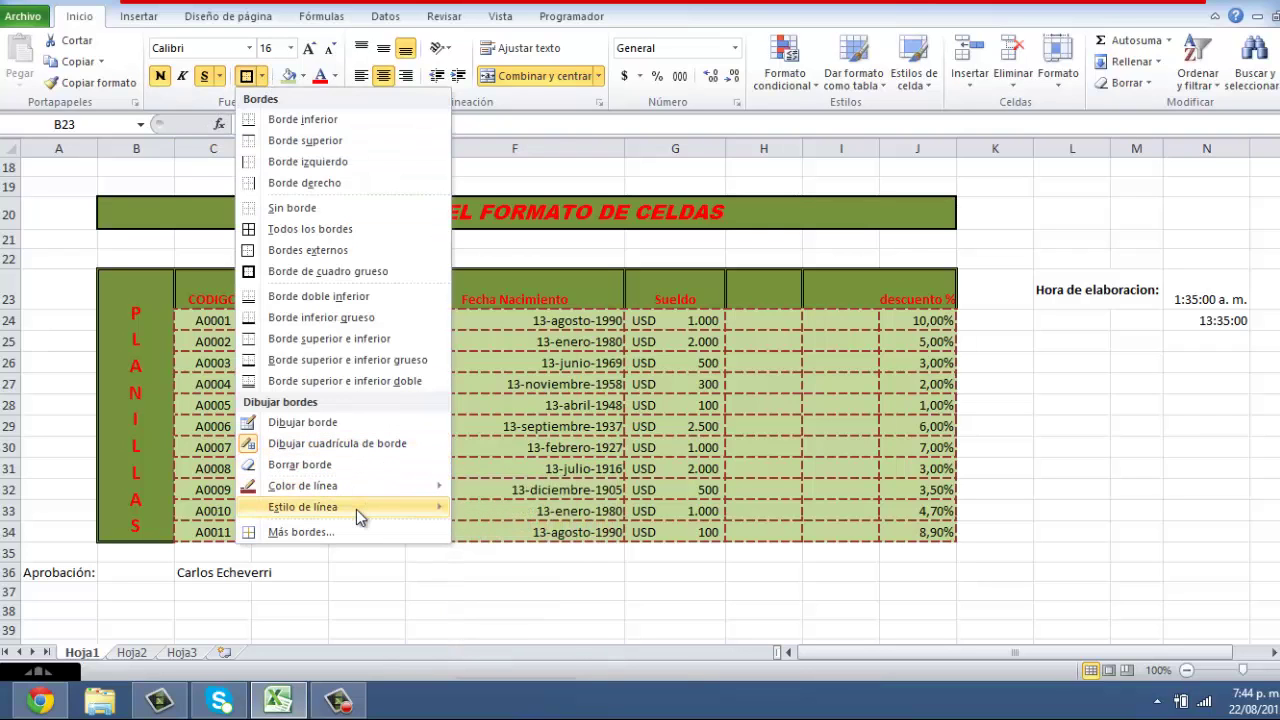
left_click(529, 531)
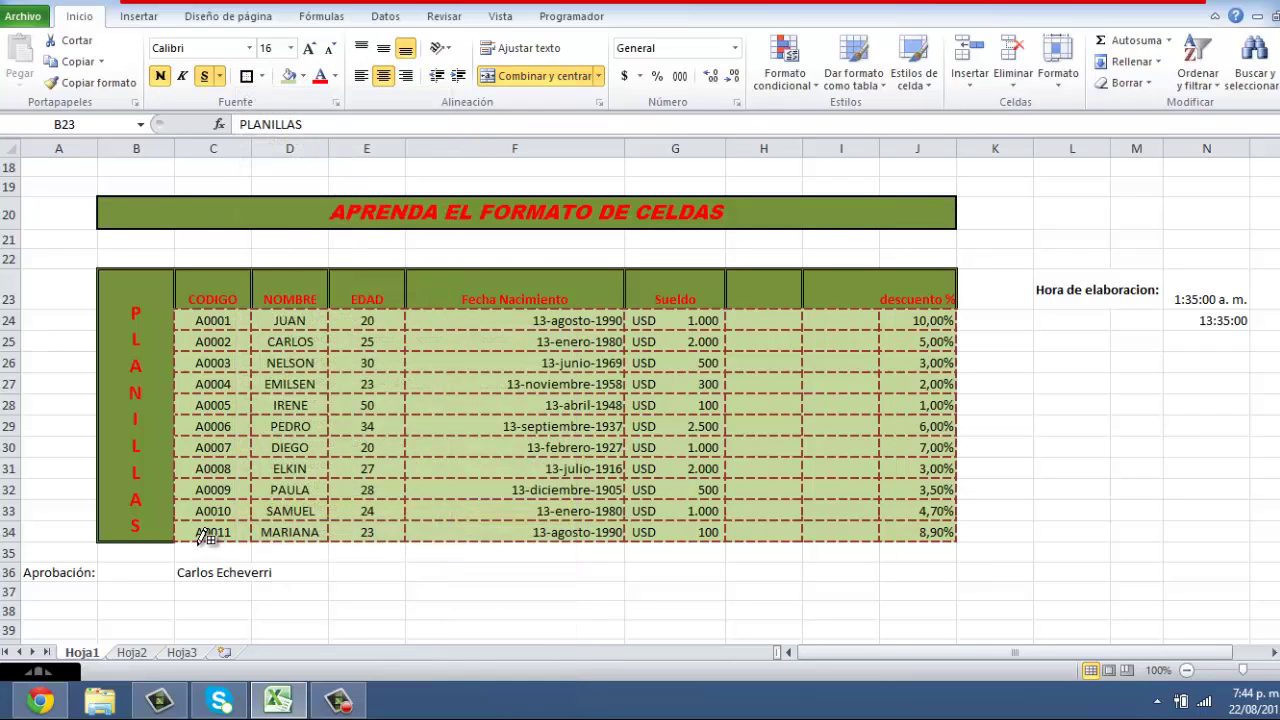
mouse_move(203, 531)
left_mouse_down()
mouse_move(412, 545)
mouse_move(945, 538)
left_mouse_up()
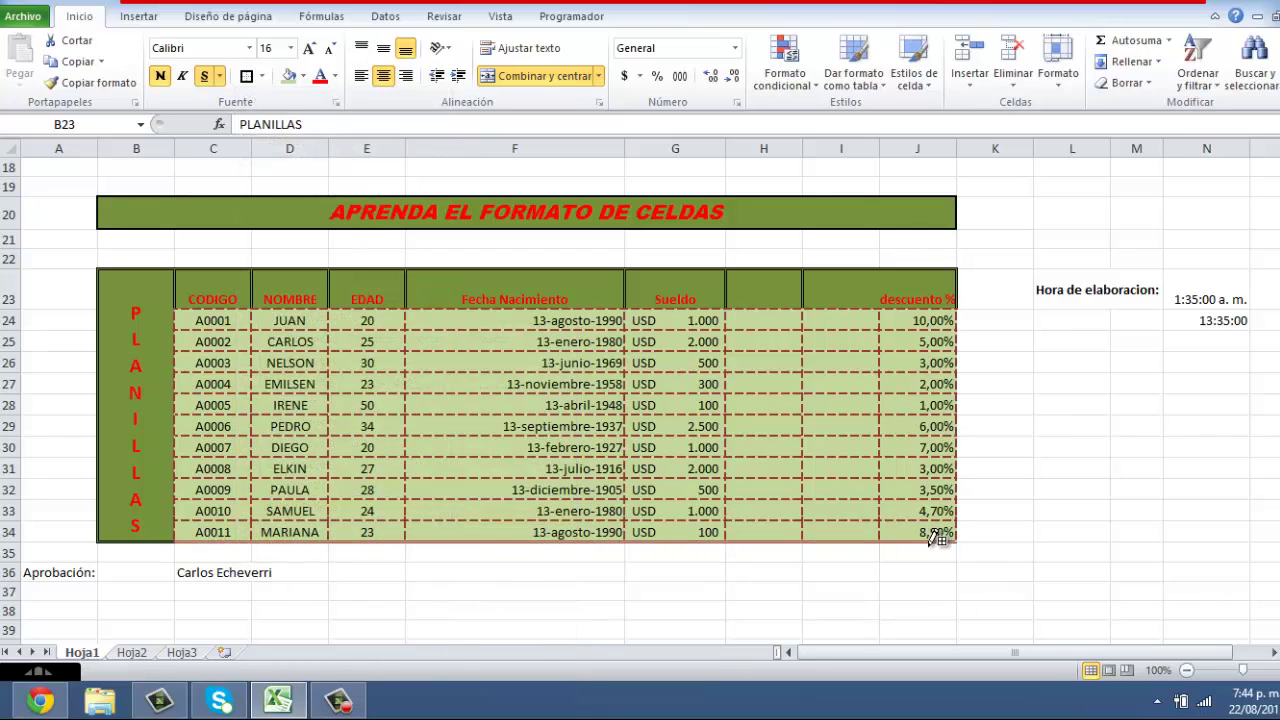
- Switch to a dark line colour and draw borders under rows 34 and 23
left_click(261, 76)
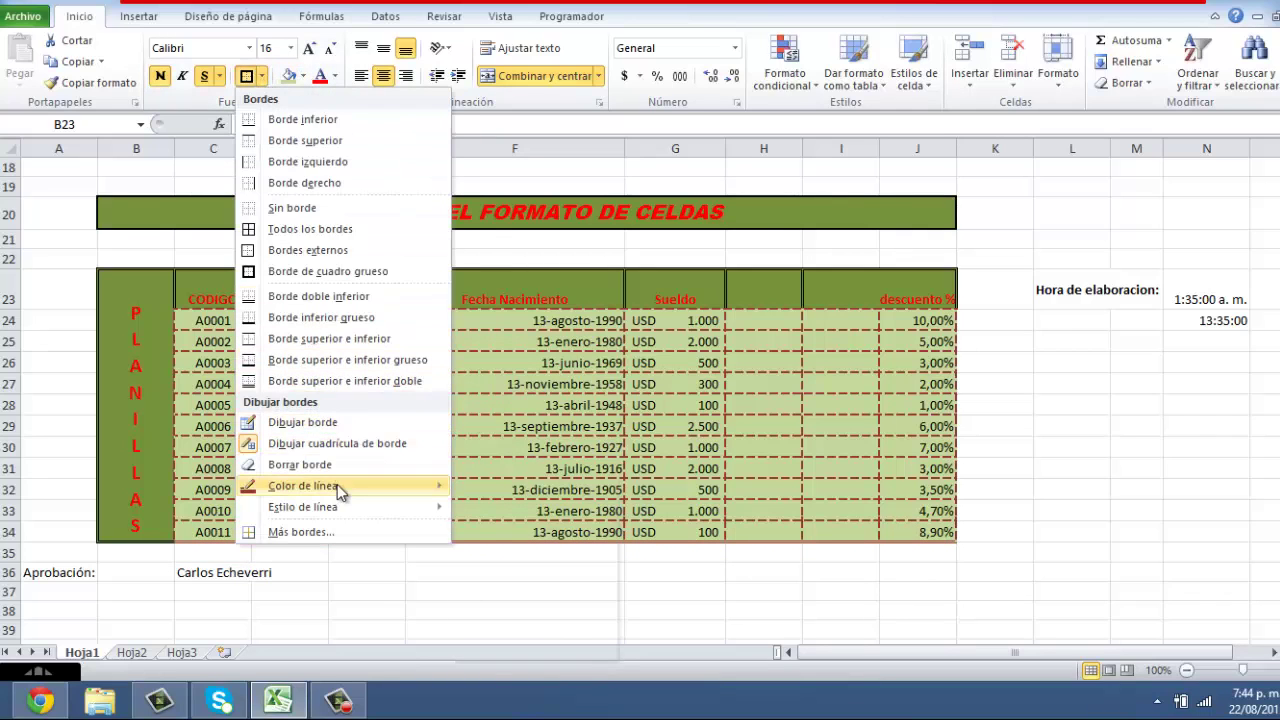
left_click(468, 487)
mouse_move(188, 541)
left_mouse_down()
mouse_move(962, 541)
mouse_move(960, 322)
left_mouse_up()
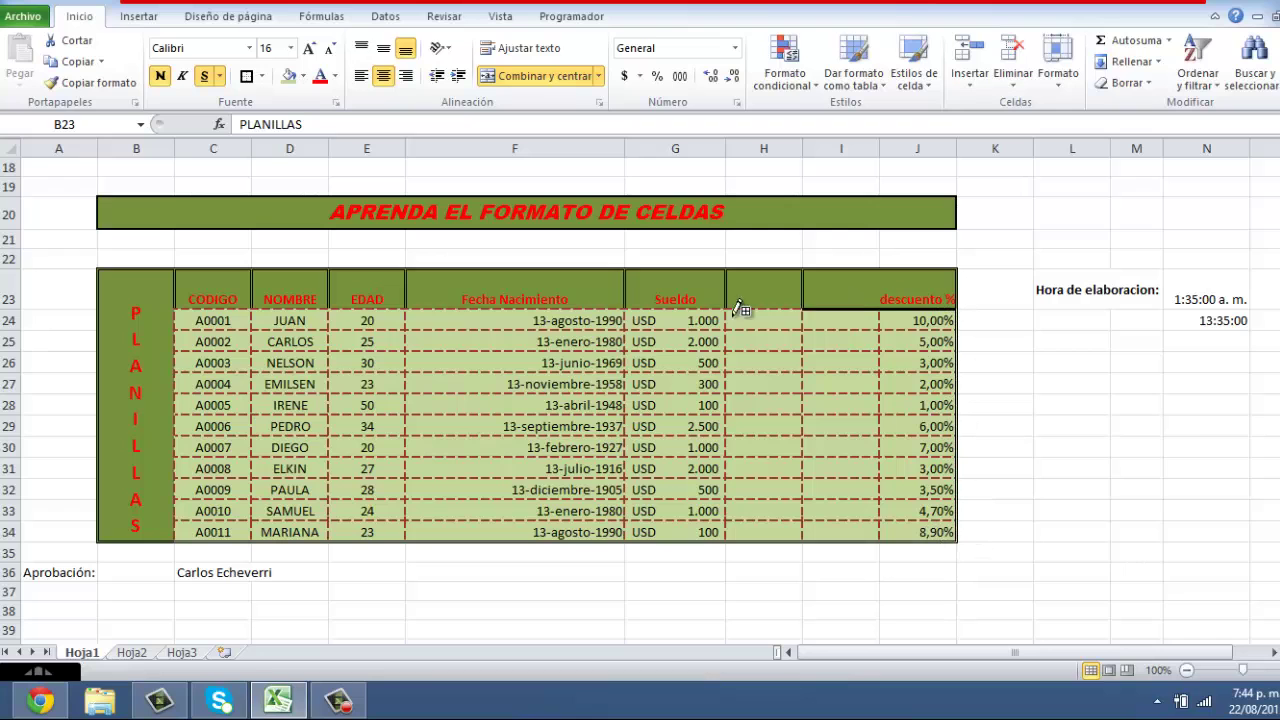
mouse_move(960, 310)
left_mouse_down()
mouse_move(186, 298)
mouse_move(180, 510)
left_mouse_up()
scroll(185, 505, "up", 4)
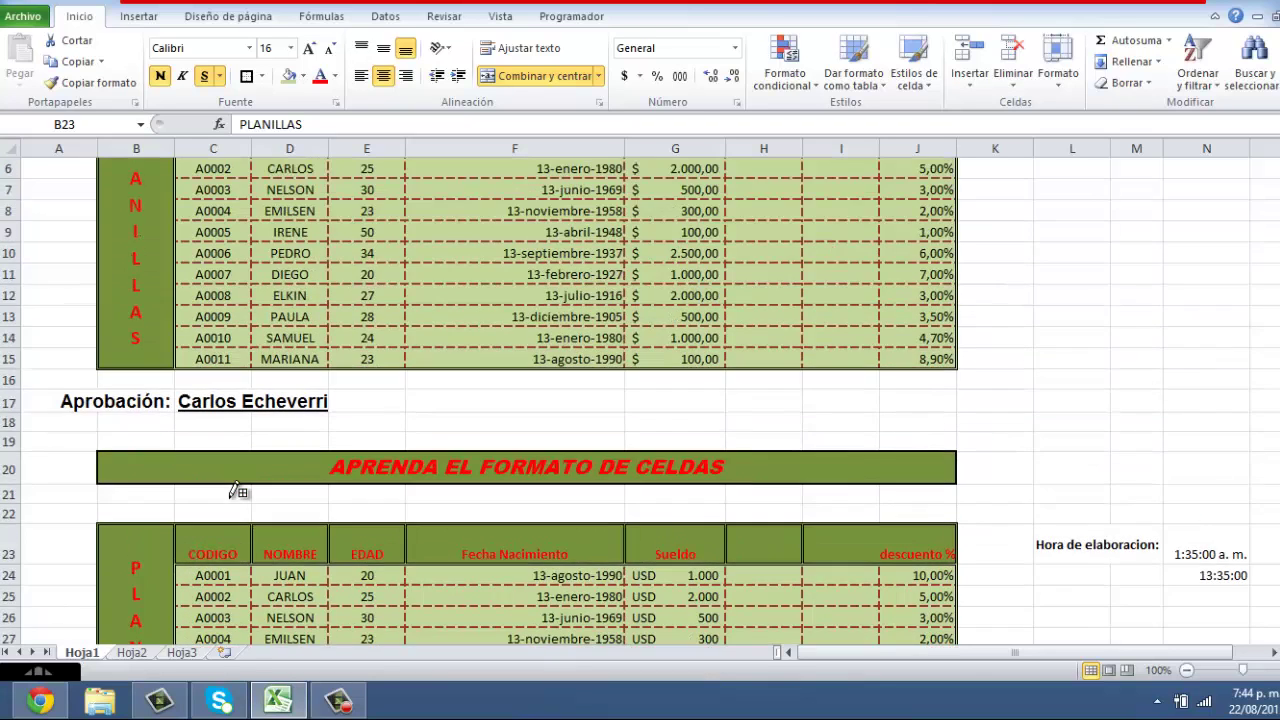
scroll(238, 490, "up", 2)
scroll(238, 490, "down", 4)
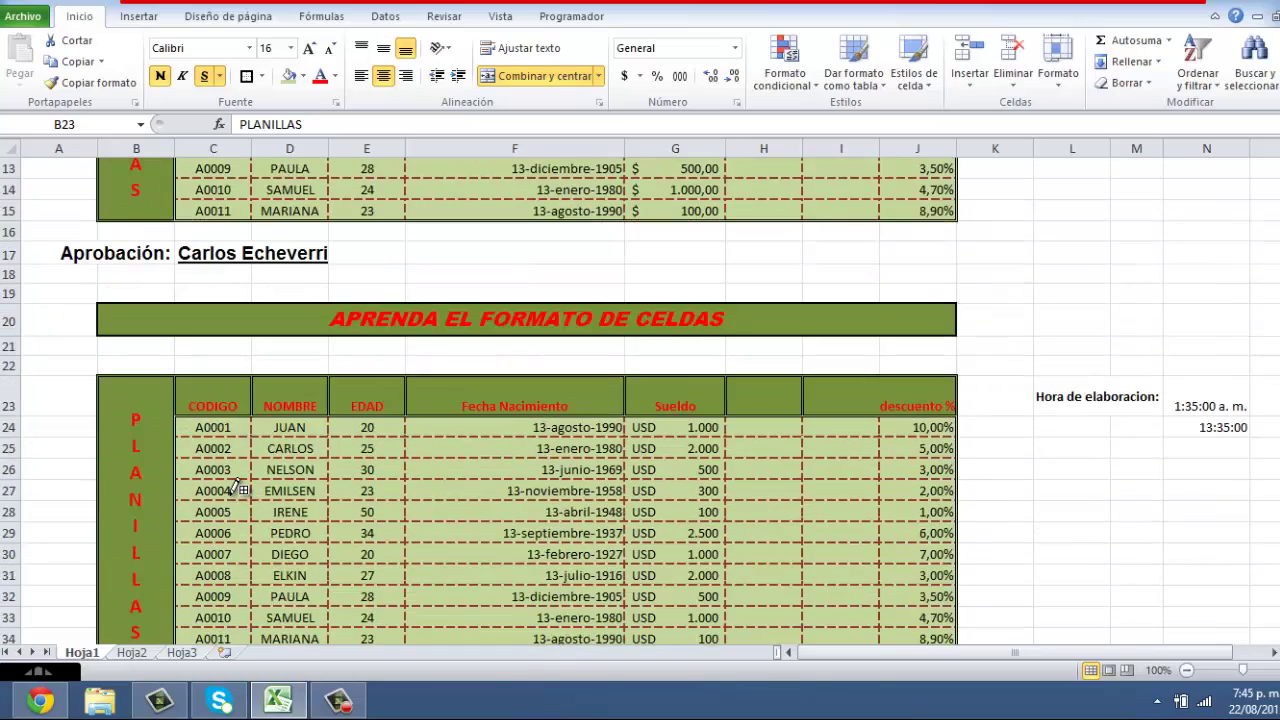
scroll(238, 490, "down", 2)
scroll(238, 490, "up", 5)
scroll(238, 490, "down", 2)
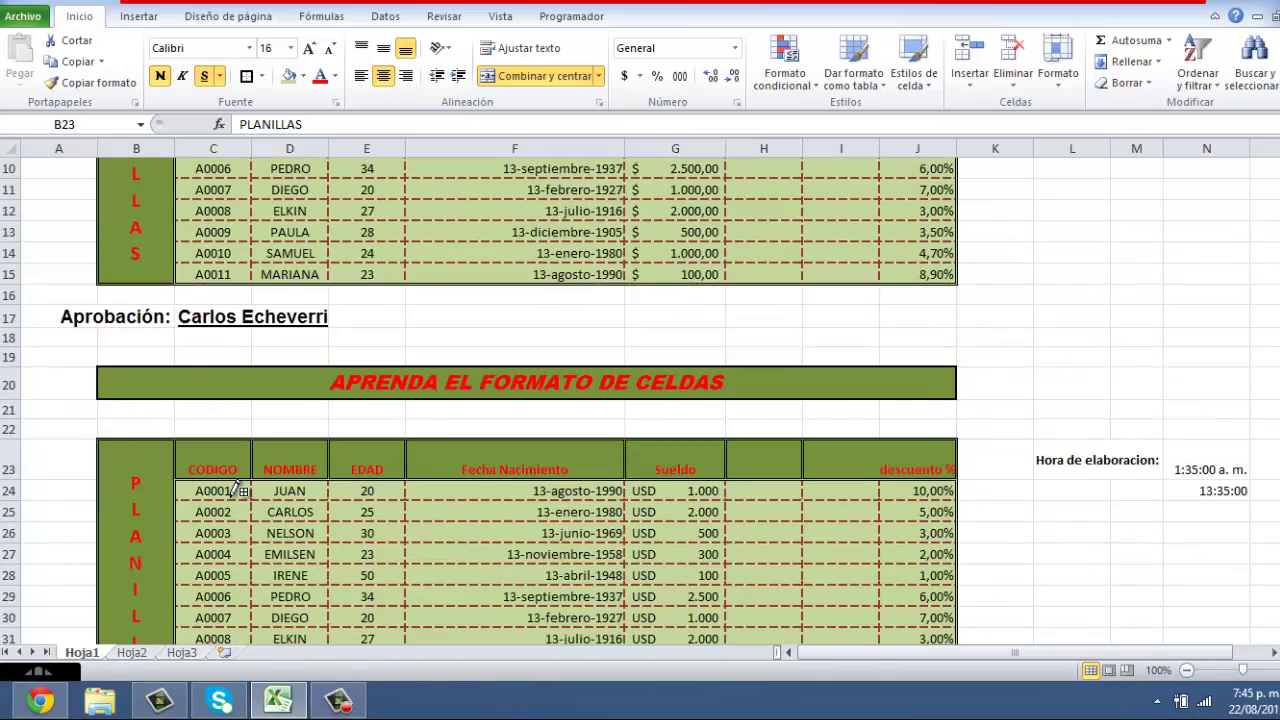
scroll(238, 490, "down", 2)
scroll(238, 490, "down", 1)
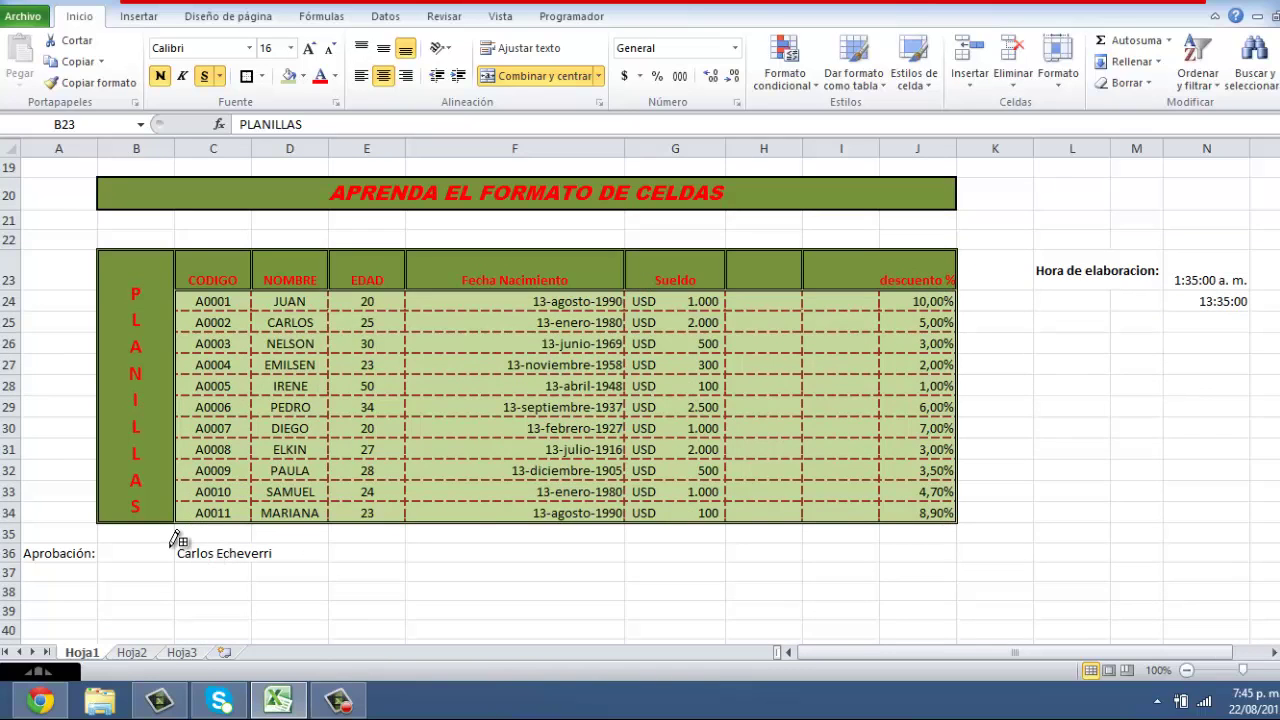
scroll(172, 532, "up", 4)
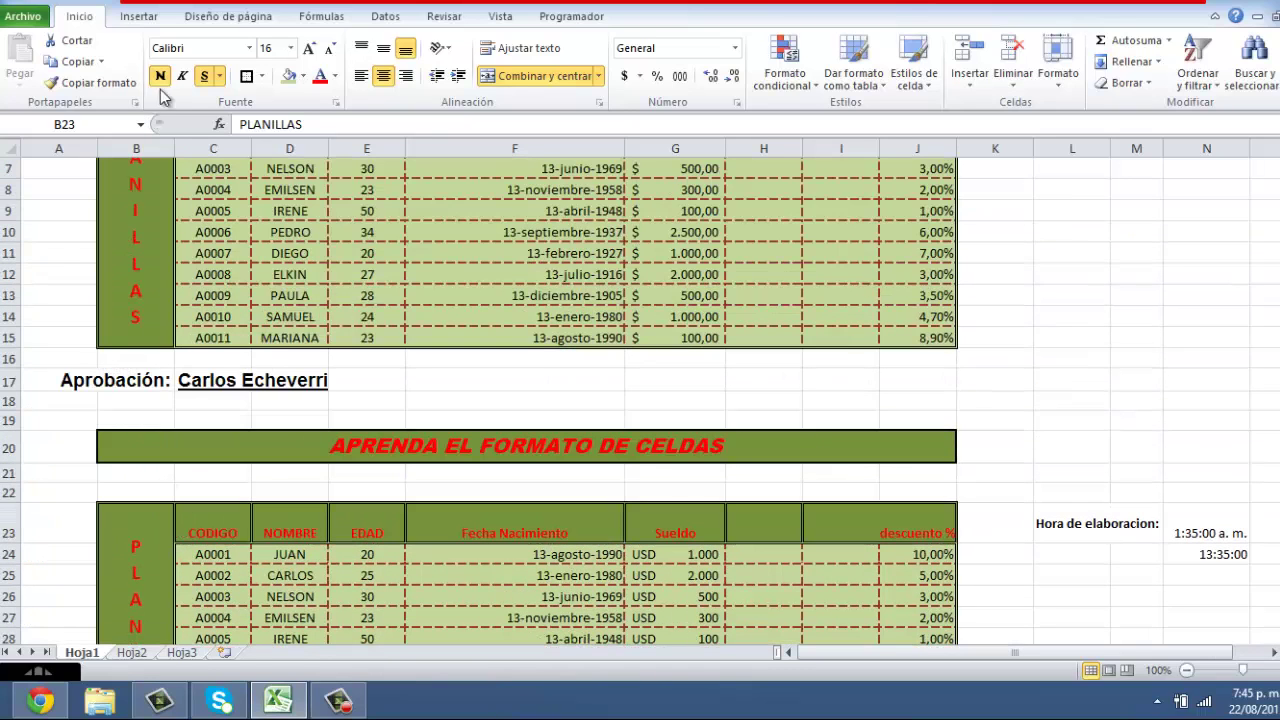
scroll(200, 166, "down", 2)
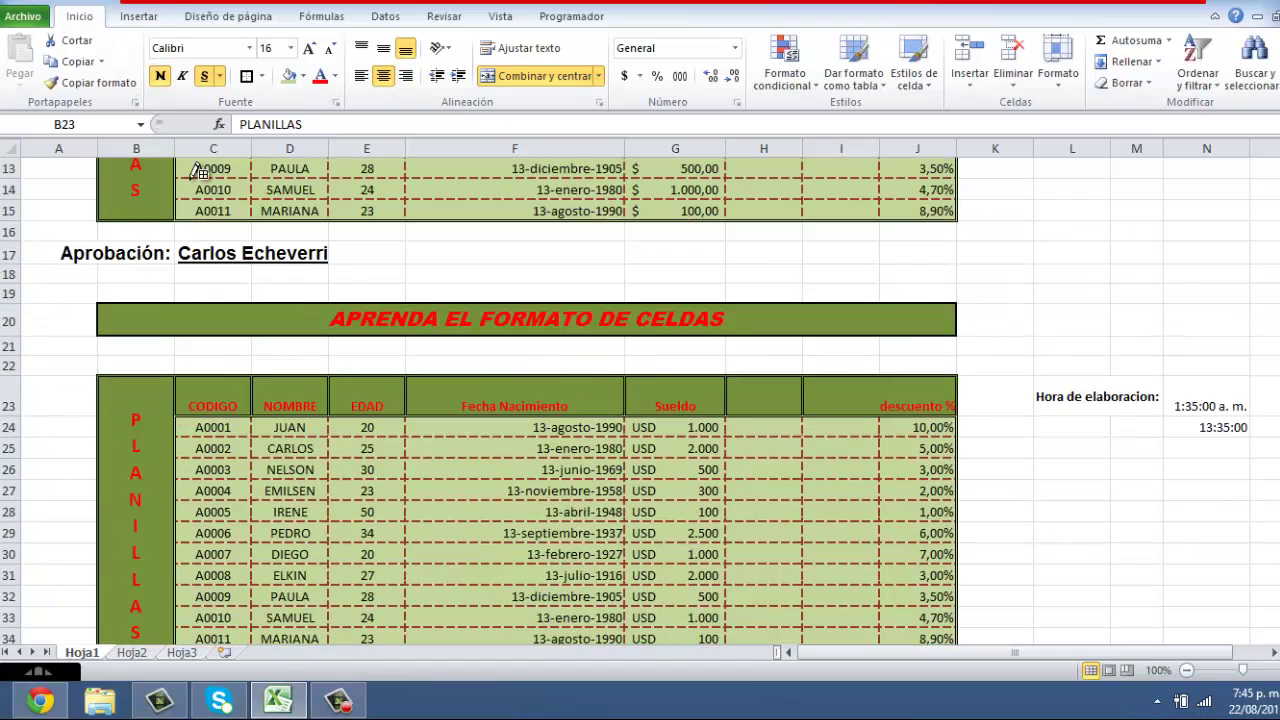
scroll(177, 163, "down", 2)
scroll(150, 250, "down", 2)
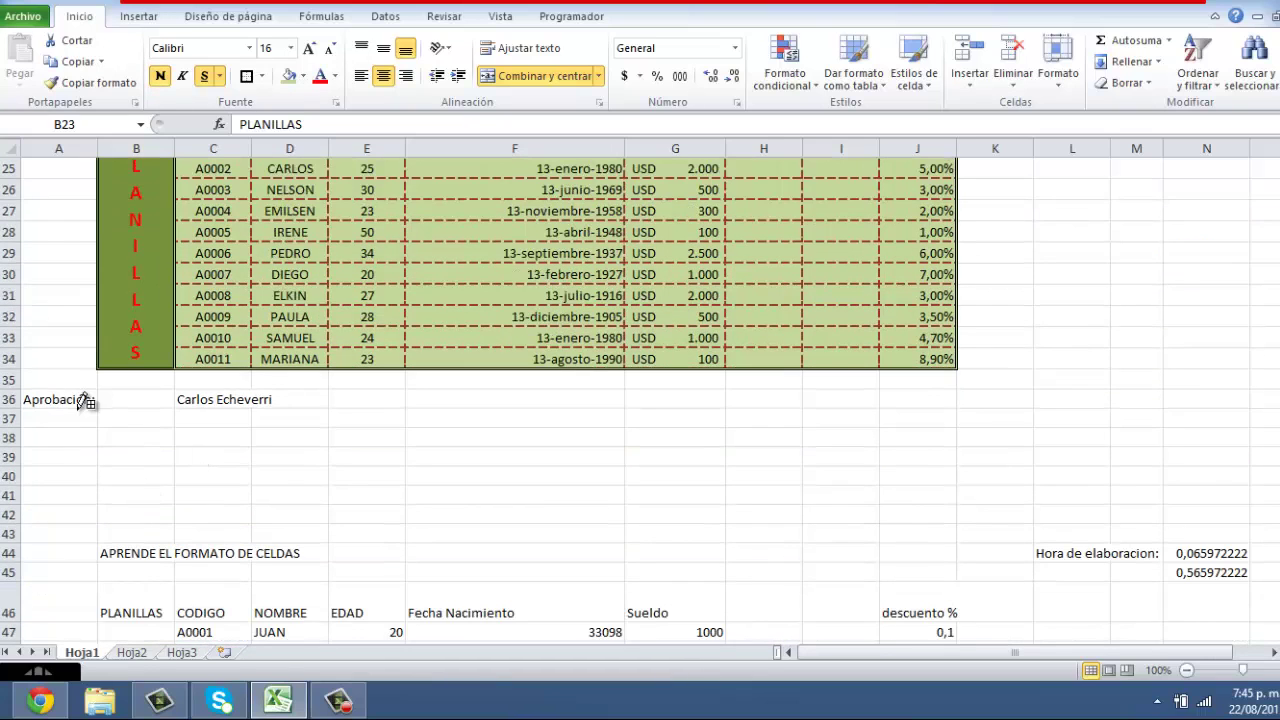
- Merge cells A36 and B36 that hold the lower Aprobación: label
left_click(263, 77)
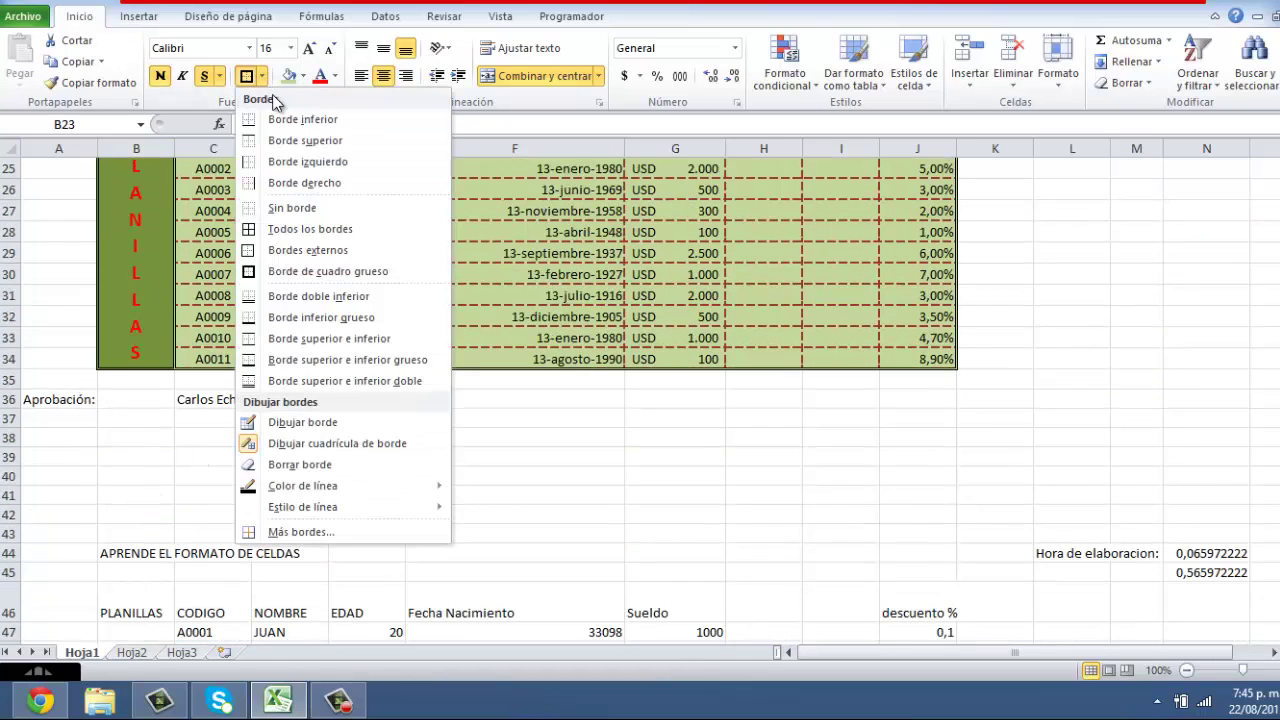
scroll(90, 390, "up", 4)
scroll(94, 400, "down", 5)
scroll(137, 405, "up", 4)
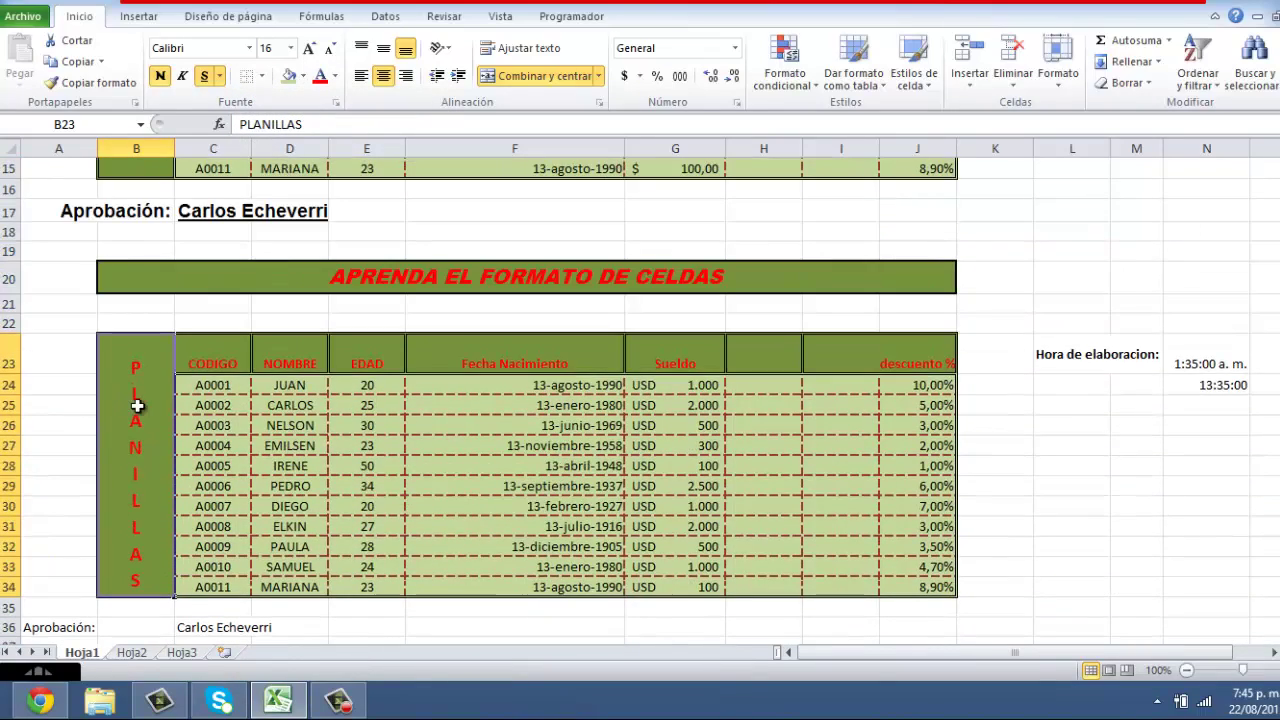
left_click(62, 487)
scroll(64, 496, "down", 5)
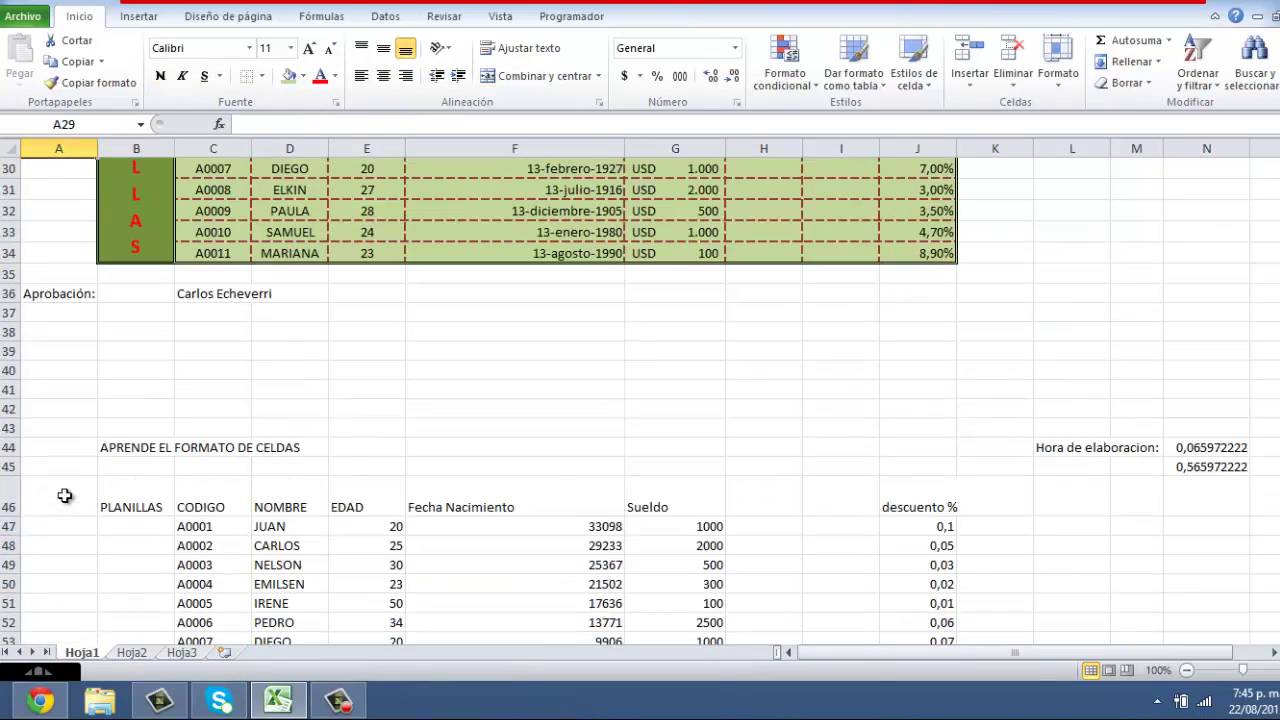
left_click(68, 301)
scroll(163, 341, "up", 8)
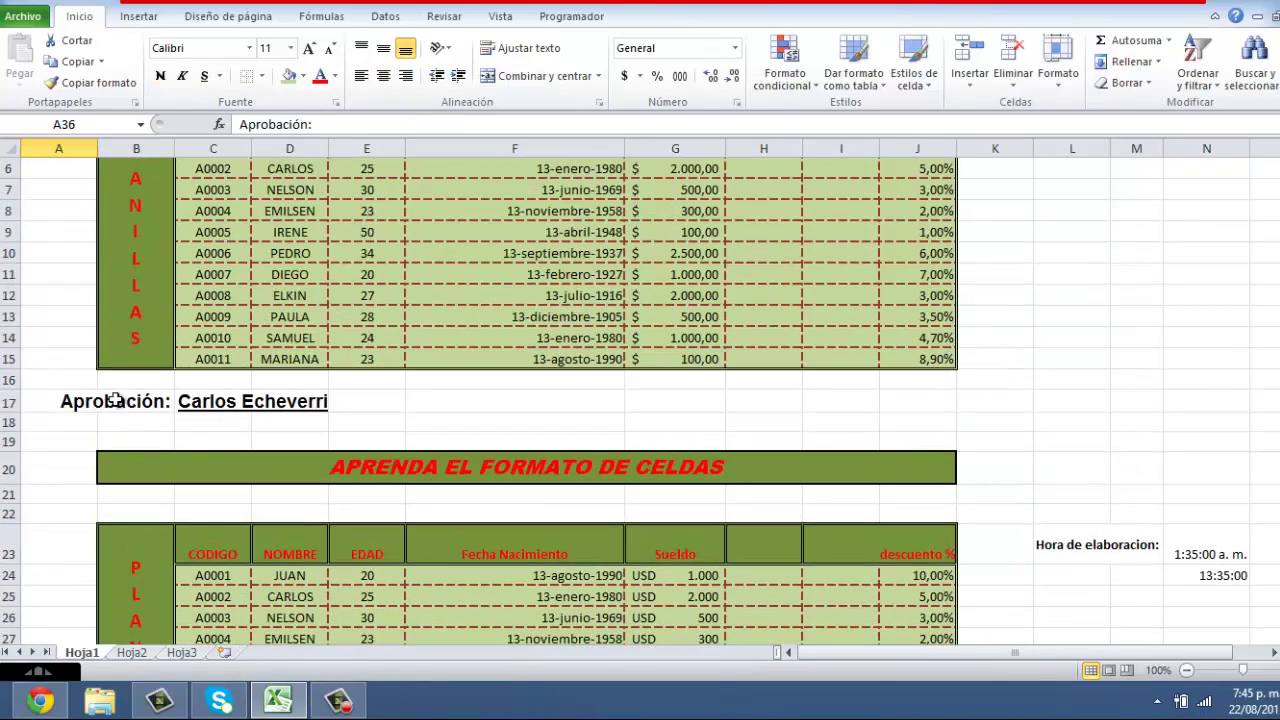
scroll(150, 423, "down", 5)
left_click_drag(60, 499, 158, 484)
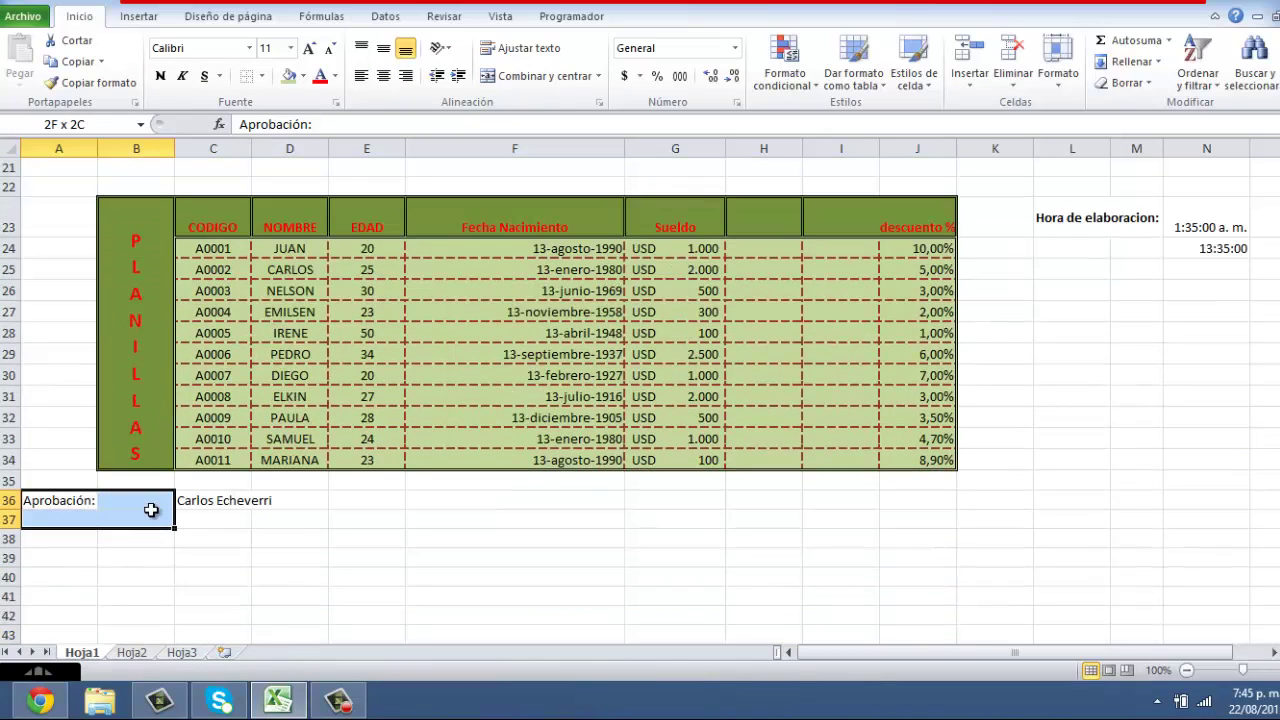
left_click(490, 80)
- Right-align the merged Aprobación: label
scroll(177, 380, "up", 5)
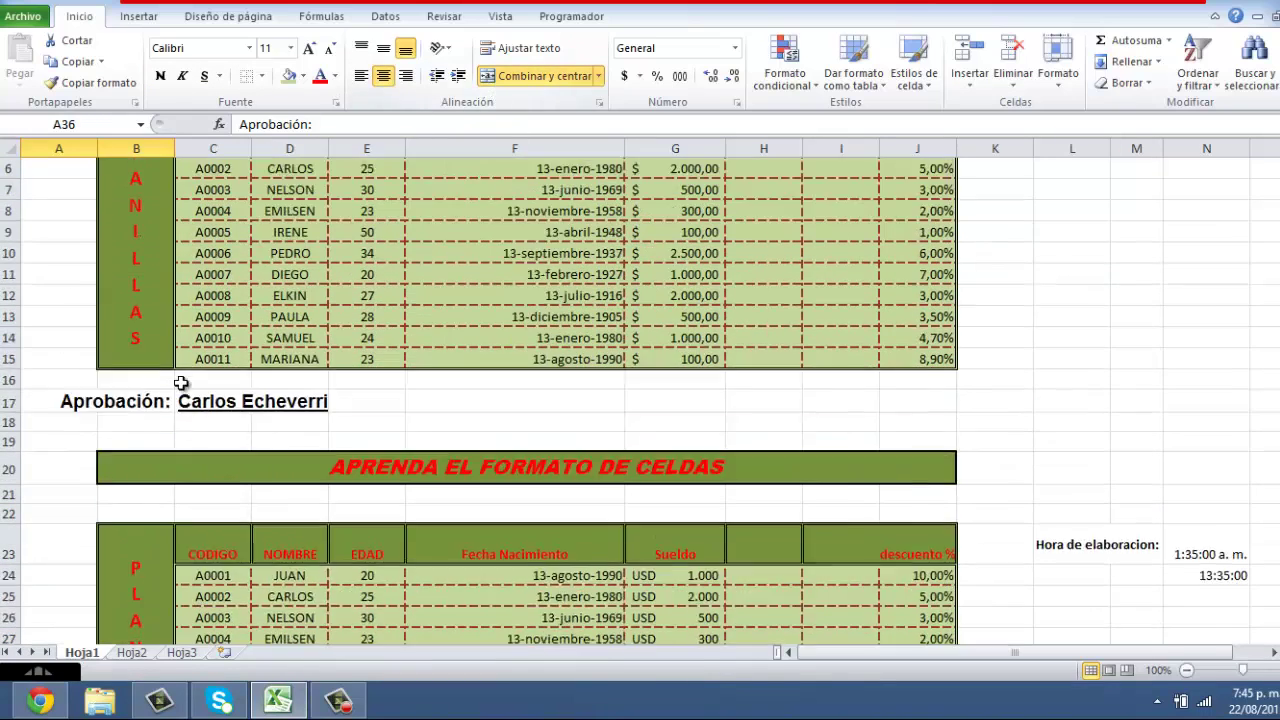
scroll(177, 380, "up", 1)
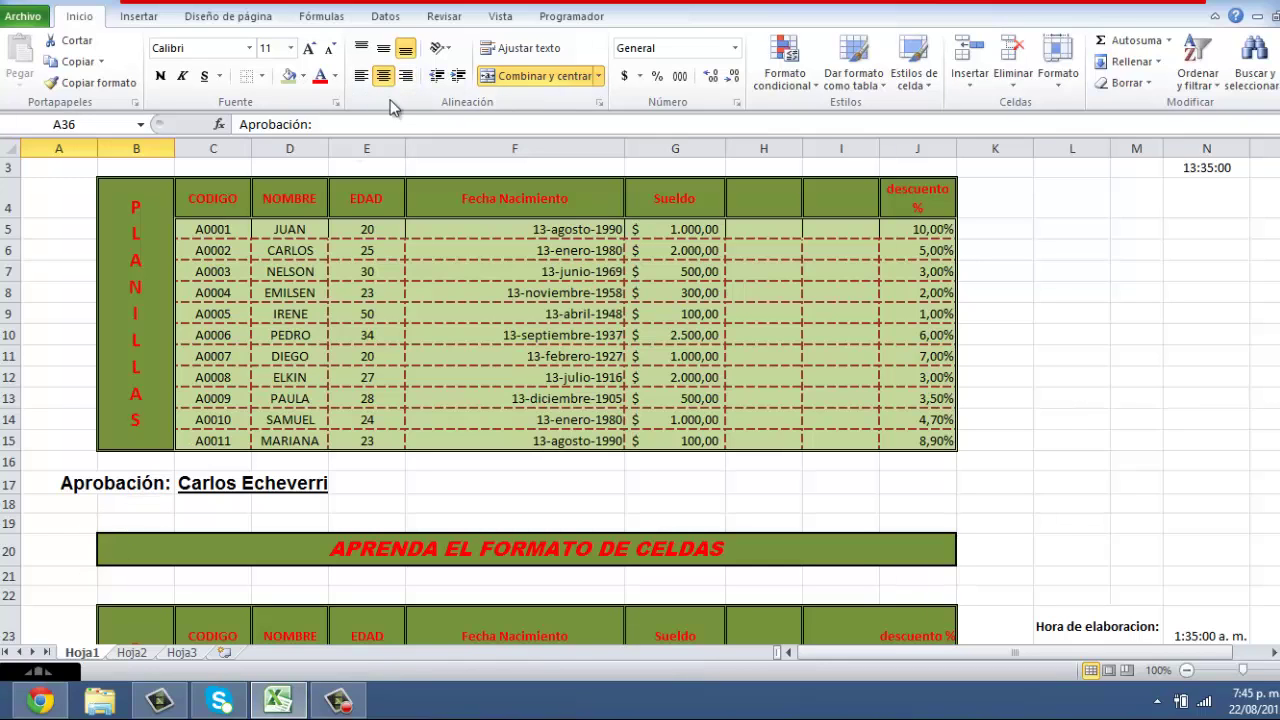
left_click(404, 78)
scroll(270, 299, "down", 7)
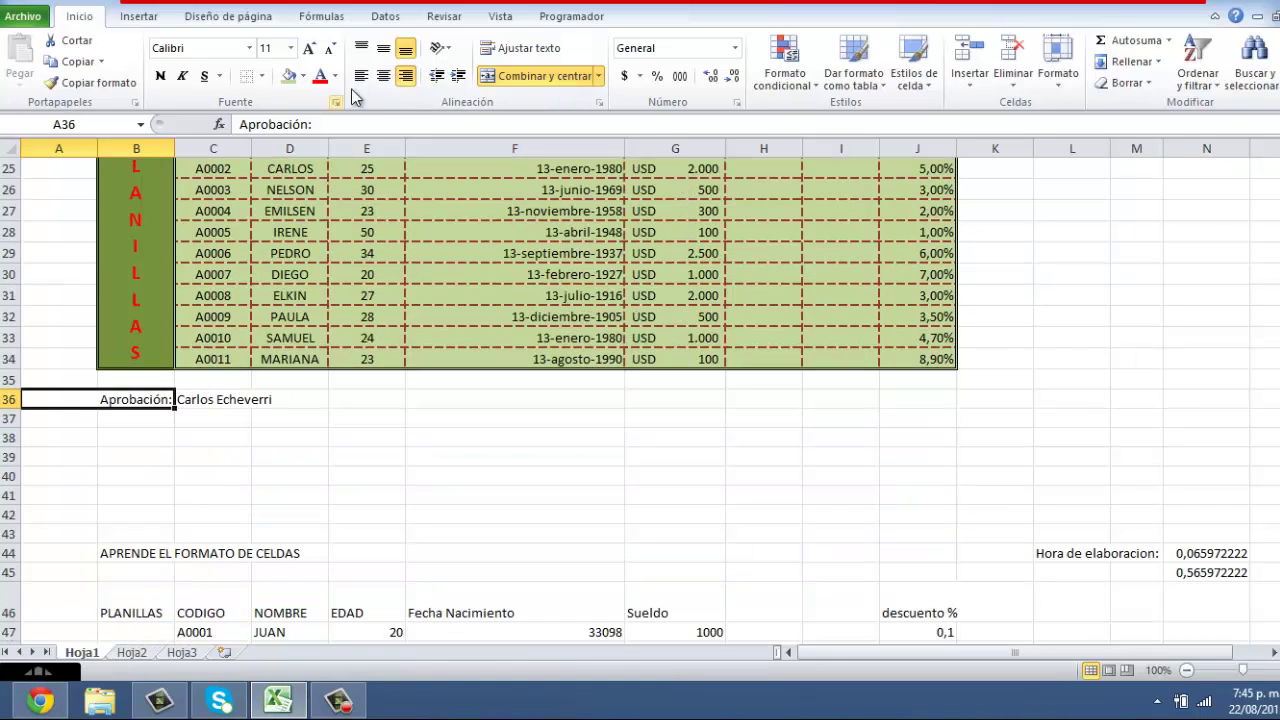
left_click(404, 77)
left_click(403, 78)
- Make the Aprobación: label in A36 bold and set its font to Arial
scroll(230, 317, "up", 5)
left_click(143, 309)
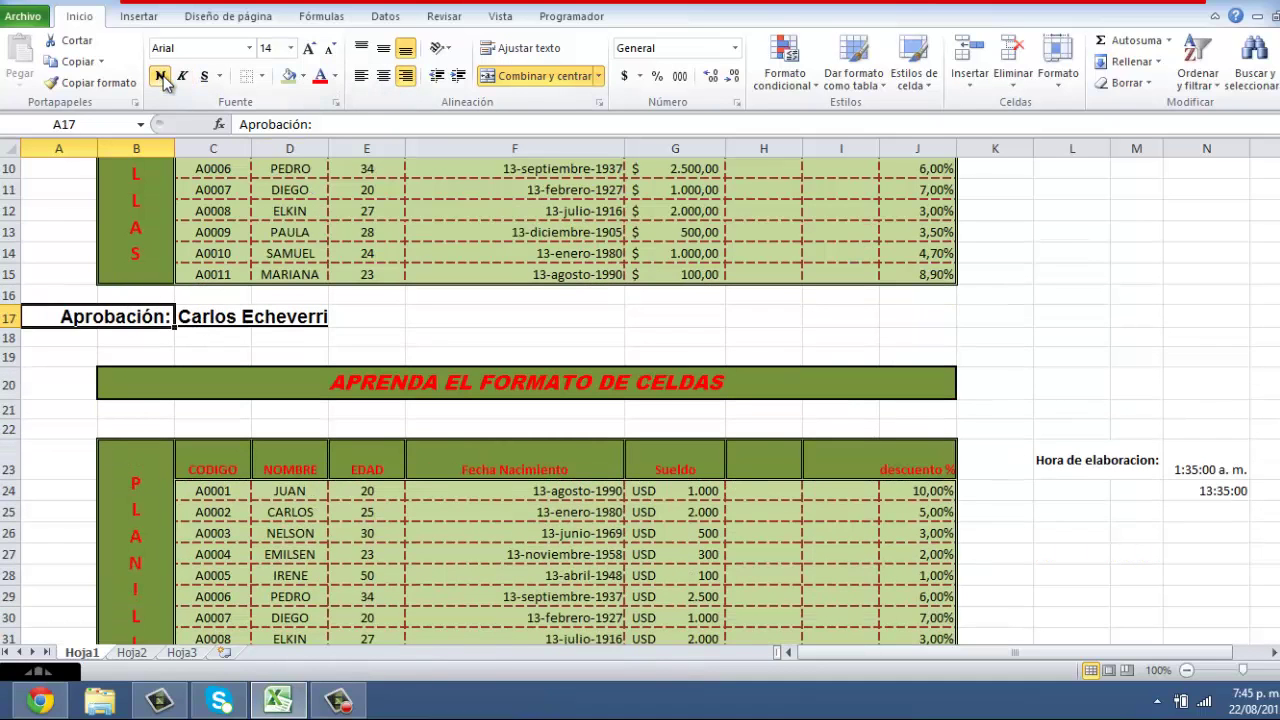
scroll(203, 268, "down", 8)
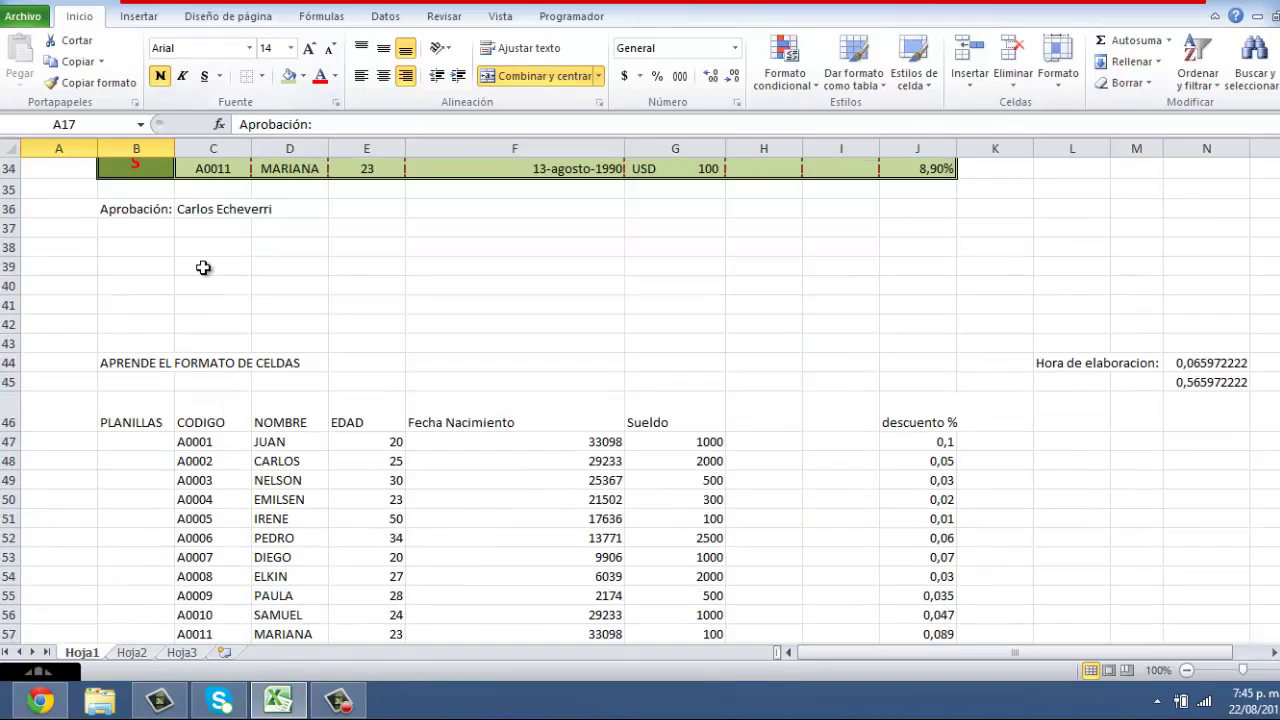
left_click(120, 209)
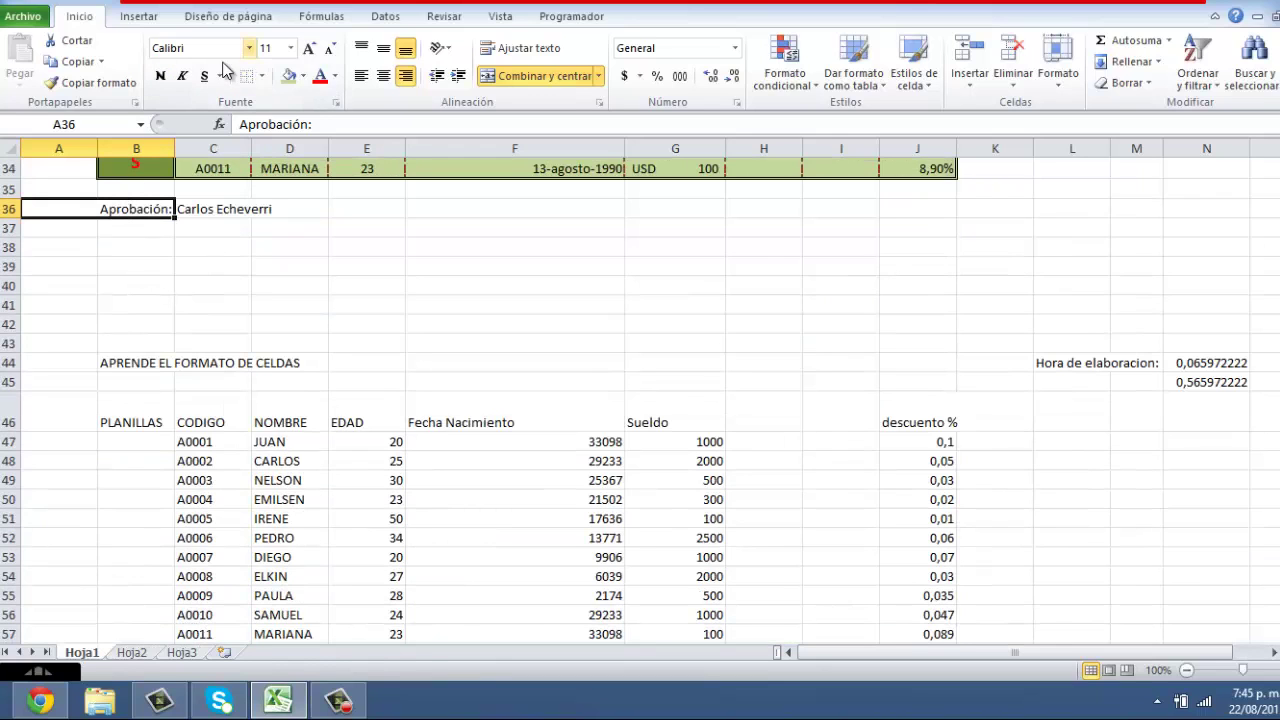
left_click(160, 77)
left_click(249, 48)
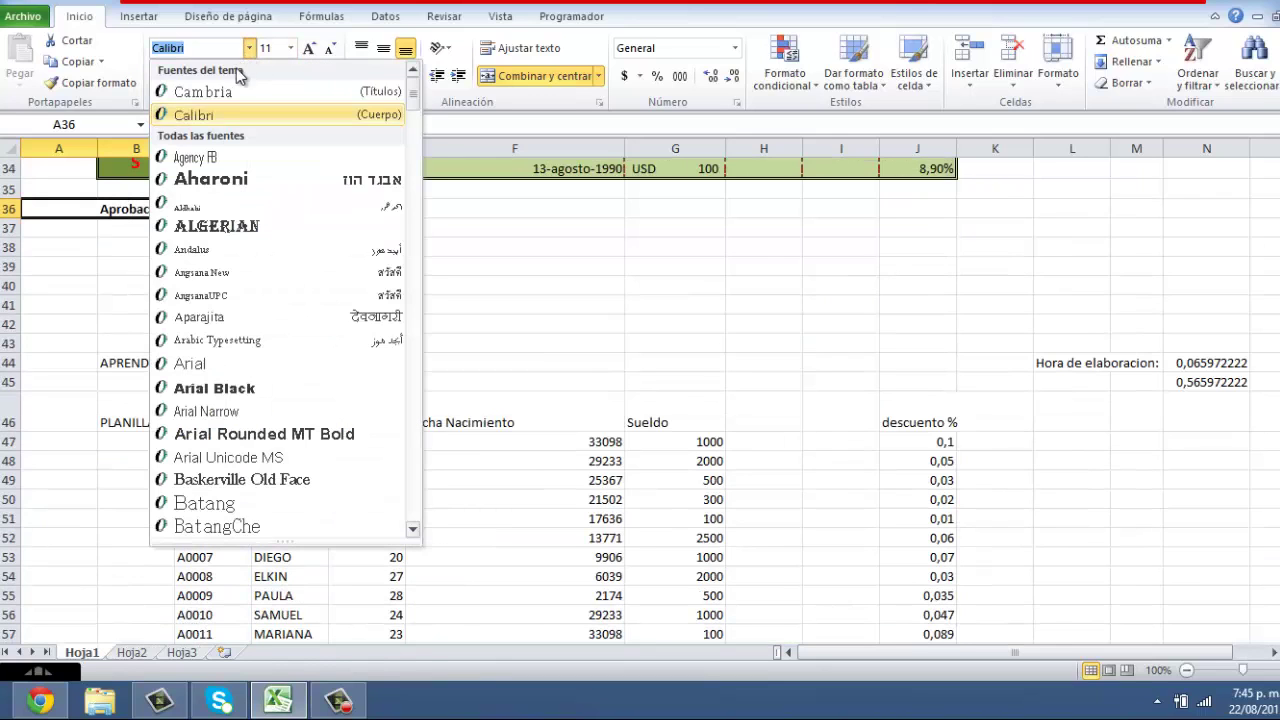
left_click(216, 362)
- Enlarge the A36 label's font from 11 to 14 pt
left_click(291, 49)
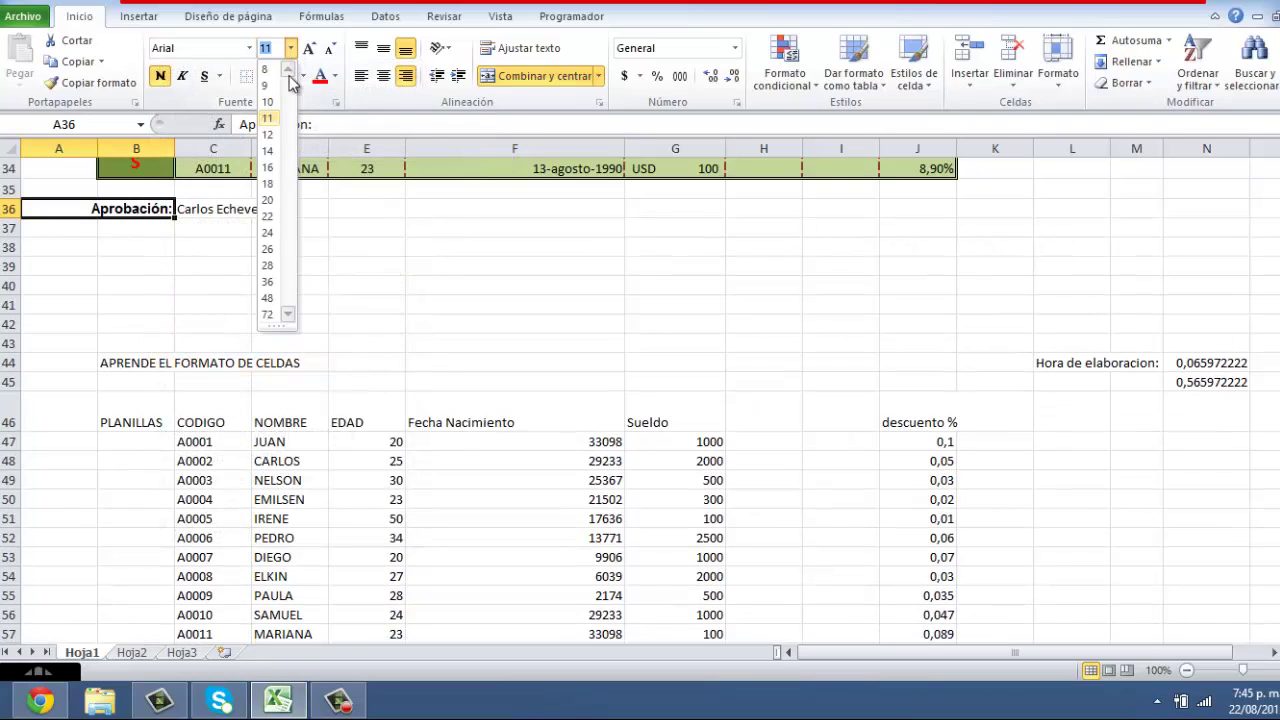
left_click(290, 50)
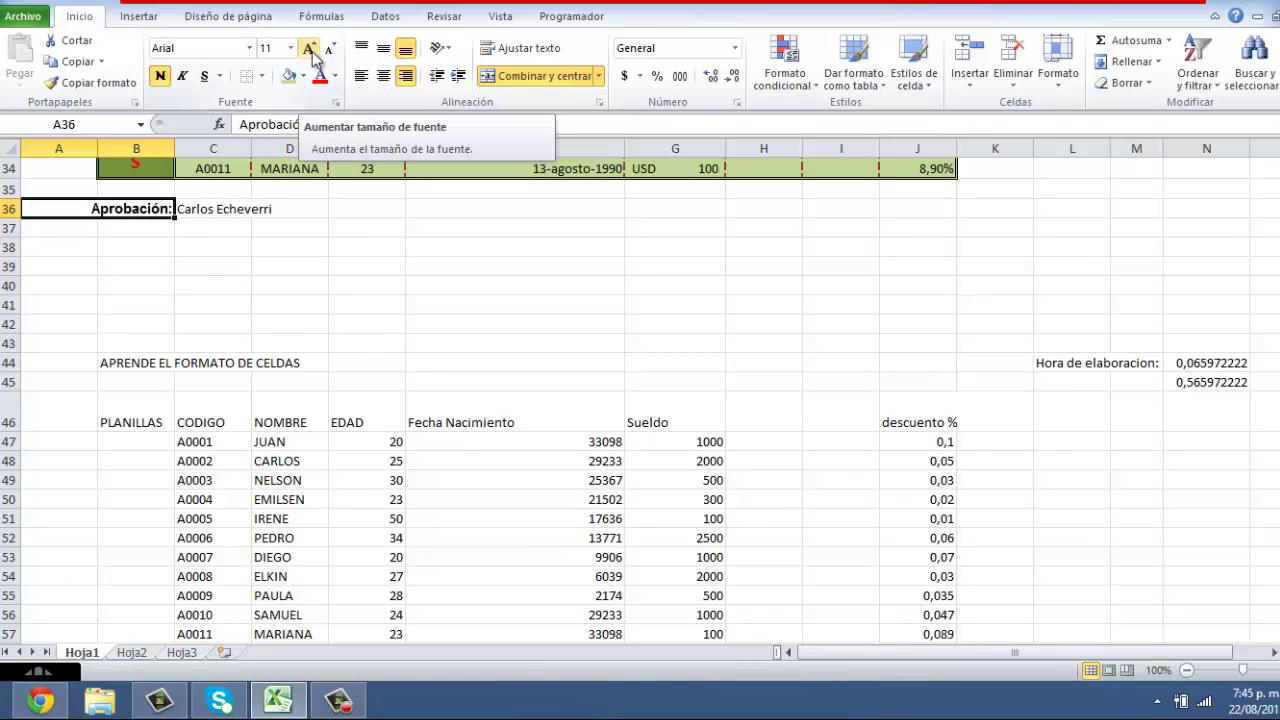
left_click(291, 50)
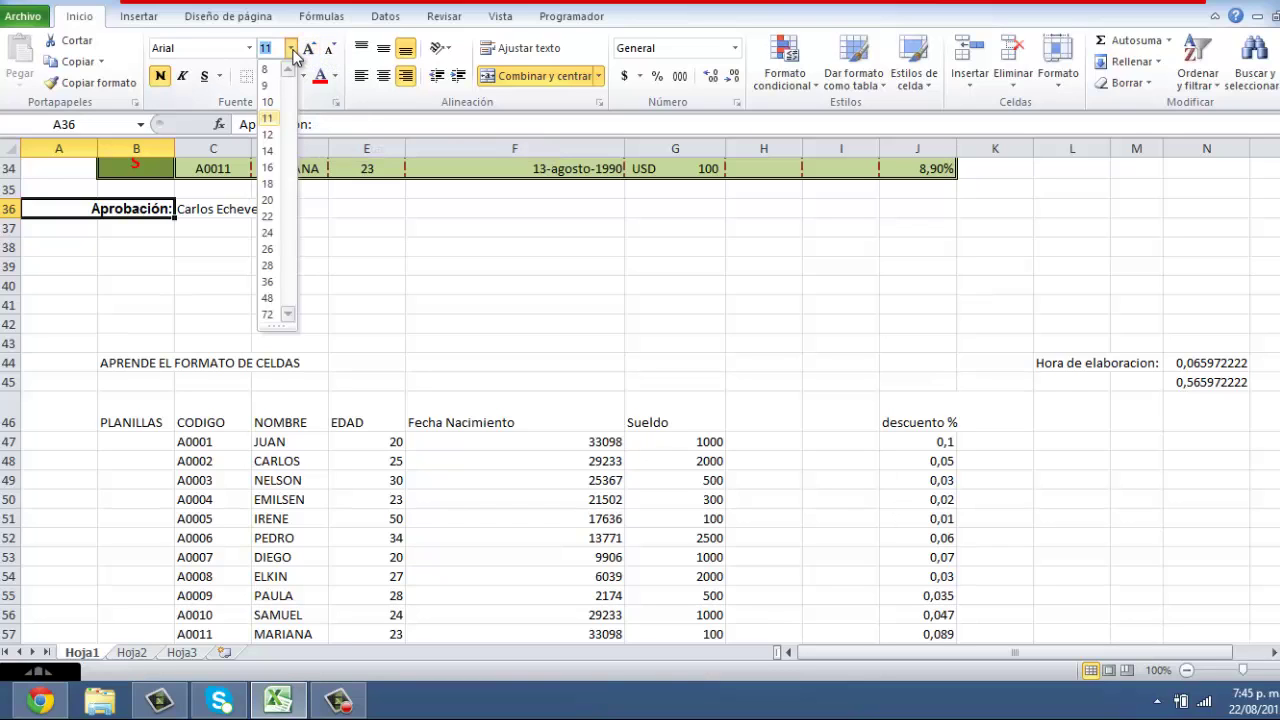
left_click(309, 49)
left_click(310, 50)
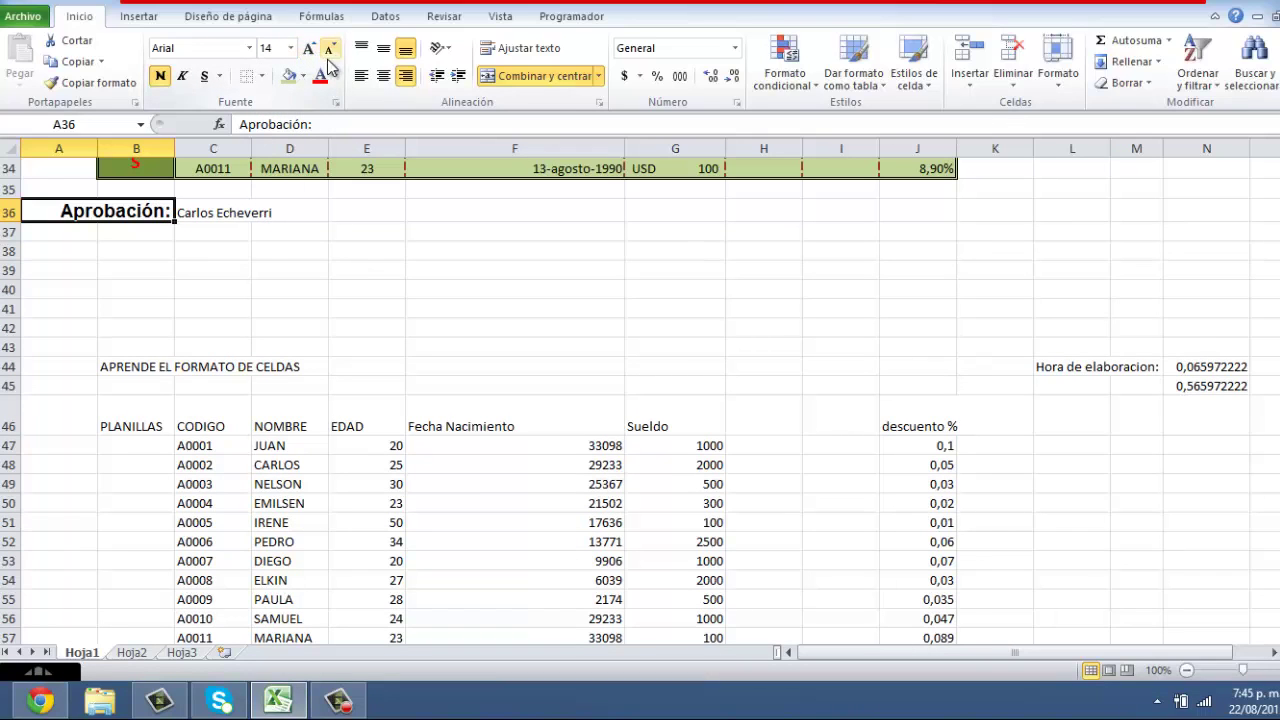
left_click(336, 58)
left_click(310, 56)
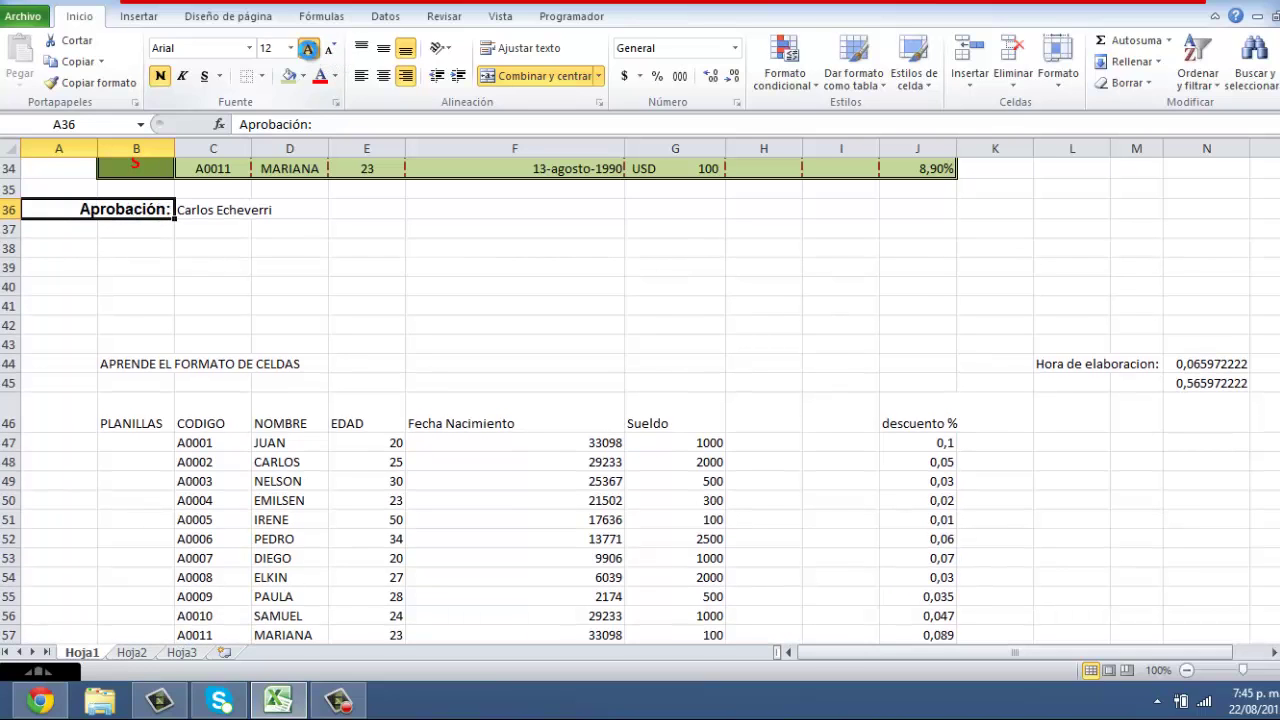
scroll(286, 206, "up", 3)
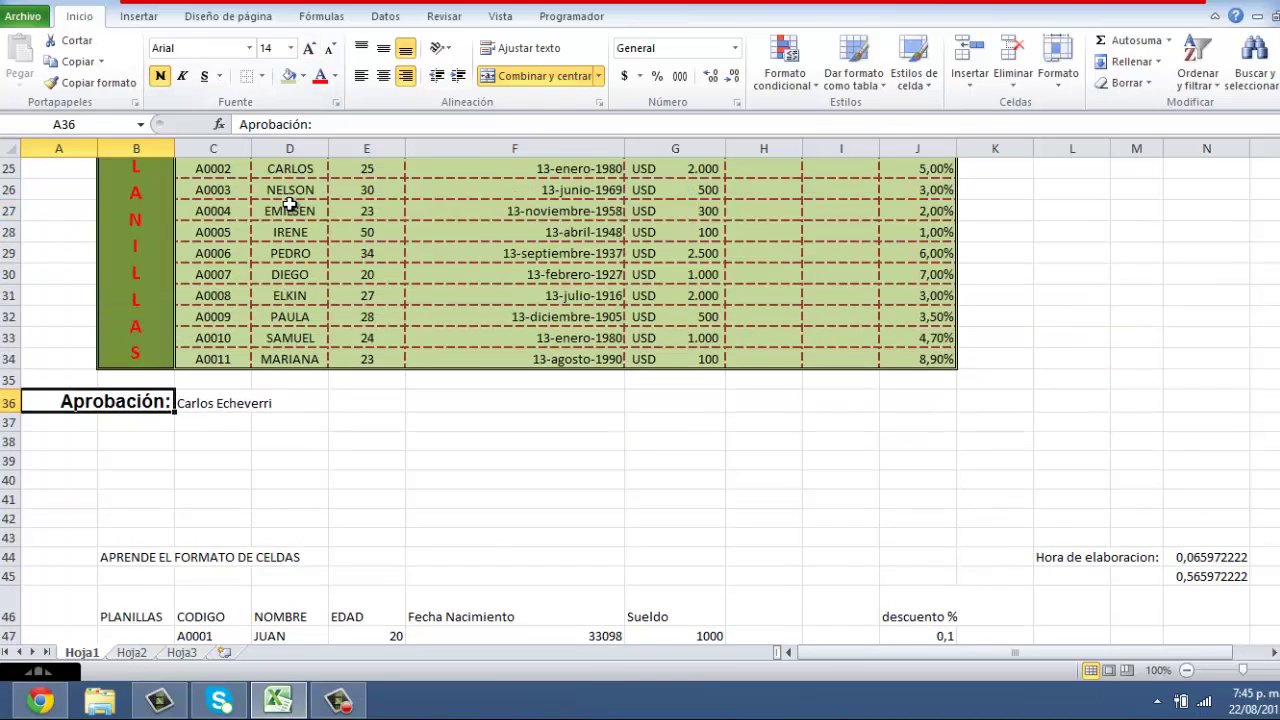
scroll(287, 205, "up", 3)
- Make the approver's name in C36 bold and underlined, like C17
left_click(212, 190)
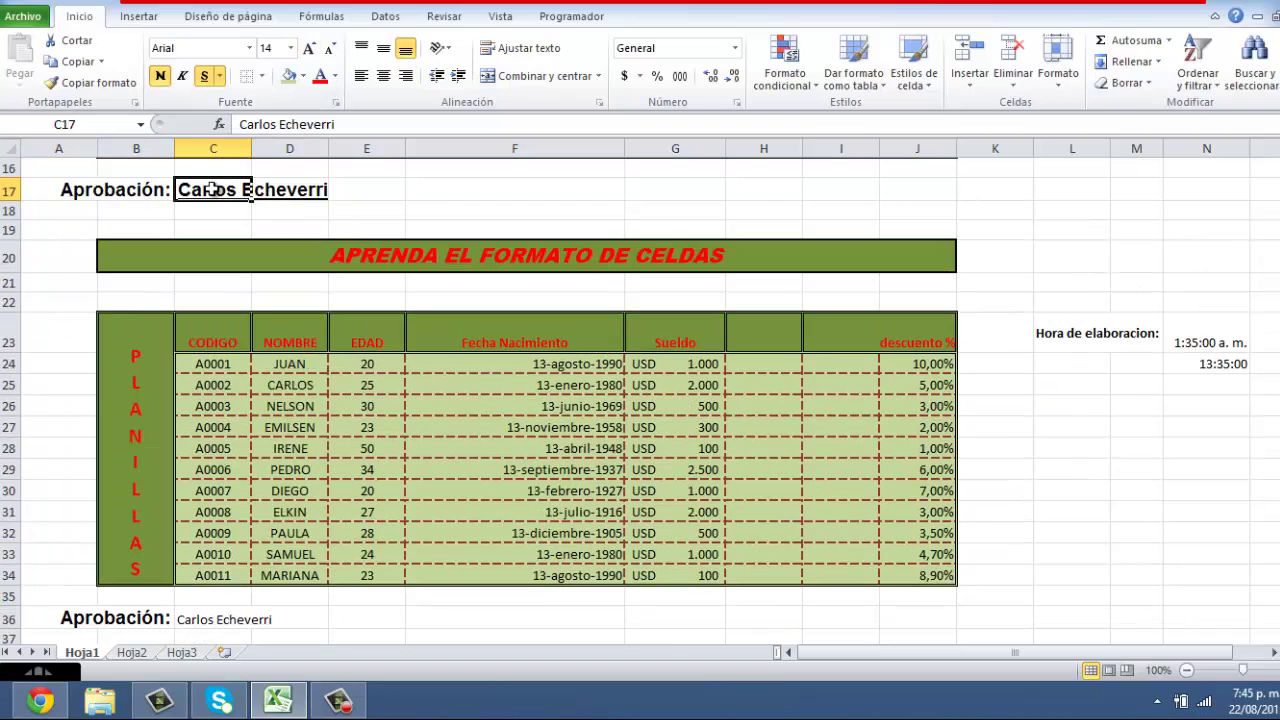
scroll(212, 220, "down", 1)
scroll(246, 286, "down", 4)
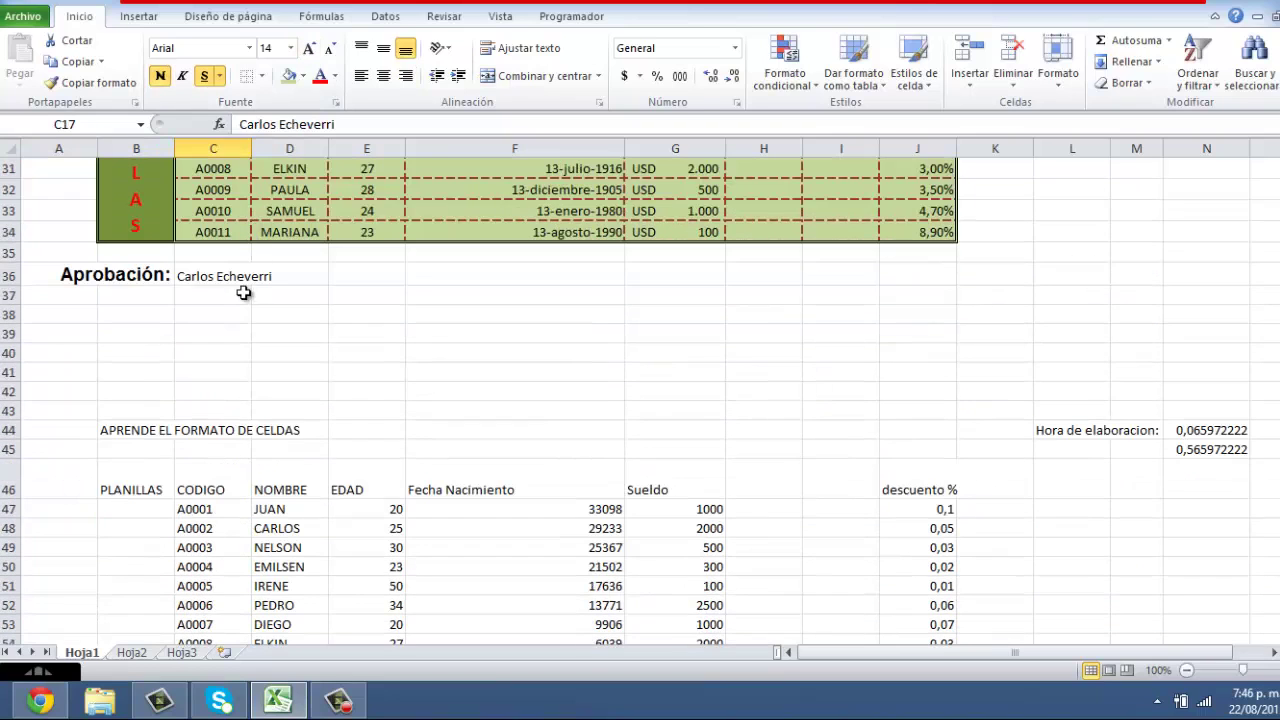
left_click(183, 276)
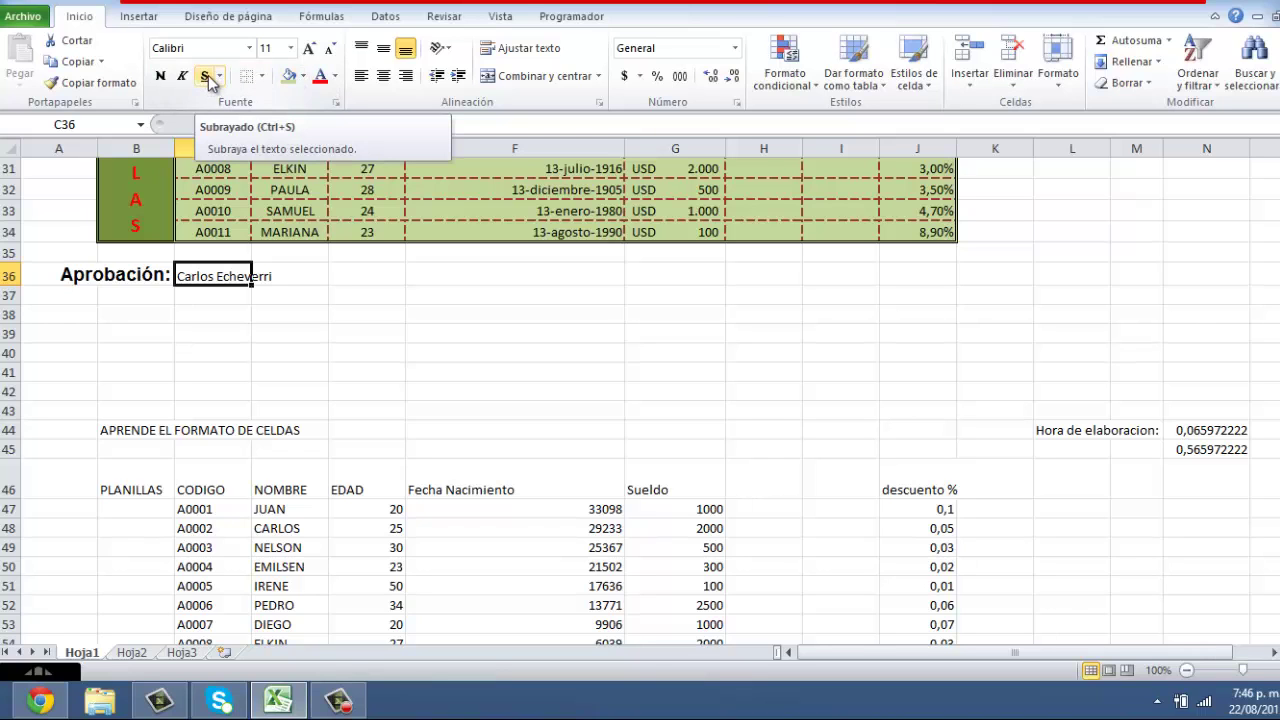
scroll(340, 185, "up", 4)
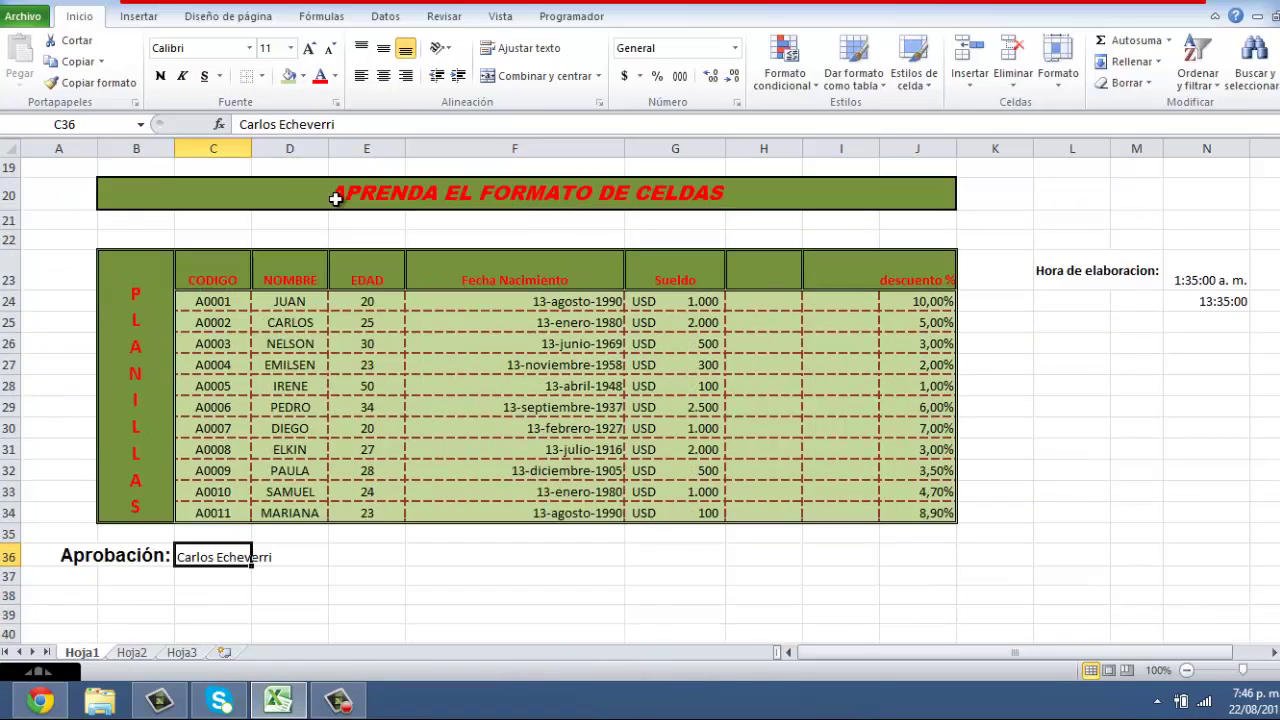
scroll(335, 198, "down", 3)
left_click(160, 76)
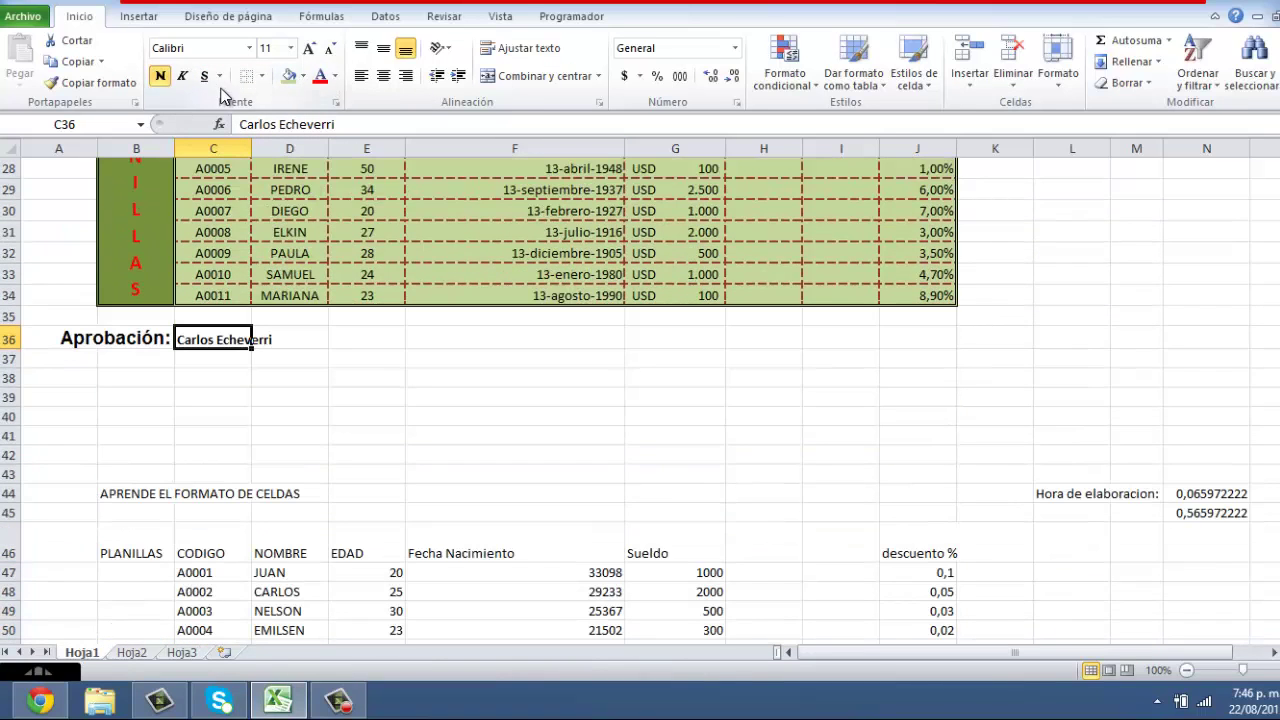
left_click(205, 78)
- Enlarge the C36 name to 14 pt and compare it with the name in C17
left_click(308, 50)
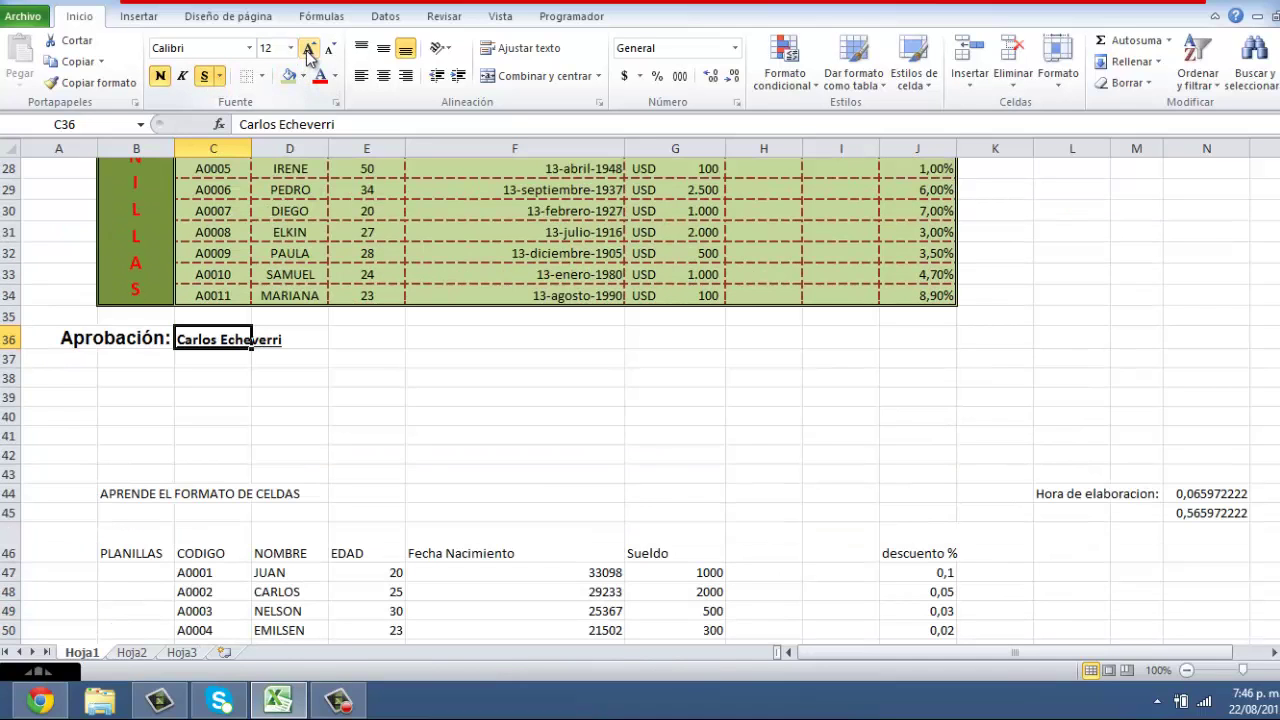
left_click(308, 50)
scroll(329, 349, "up", 2)
scroll(329, 349, "up", 1)
scroll(329, 357, "up", 3)
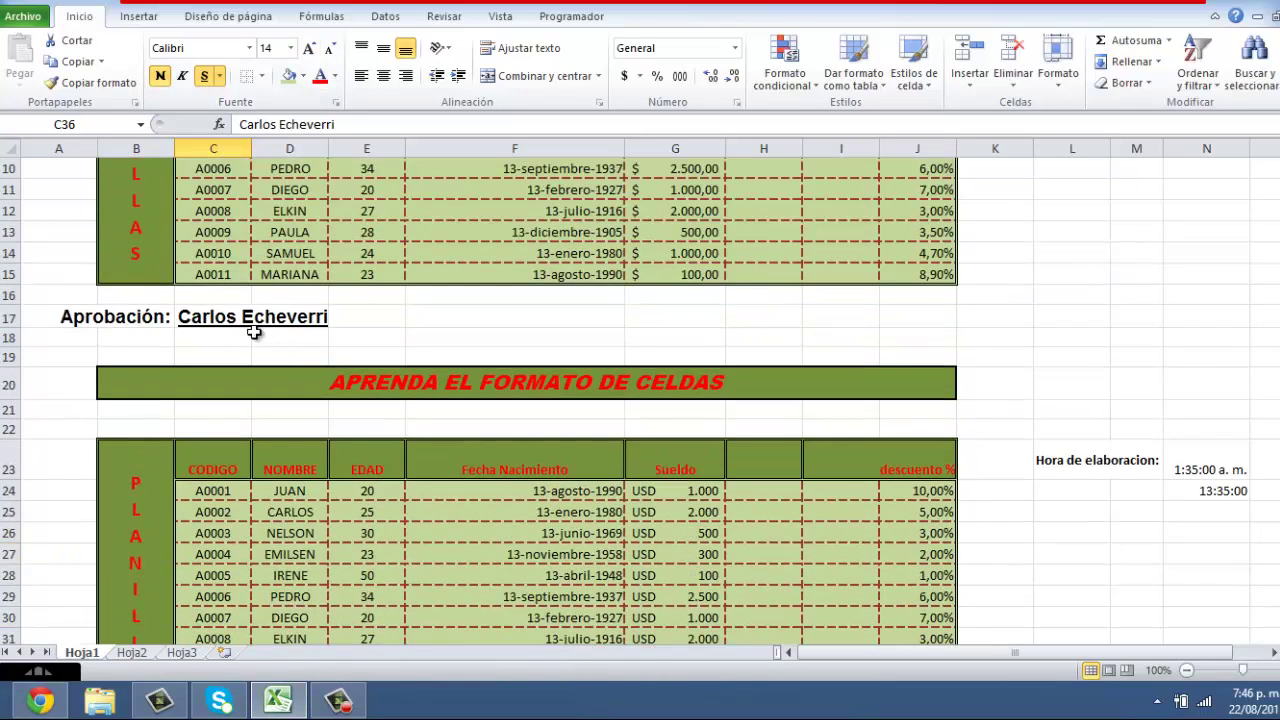
left_click(228, 317)
scroll(224, 318, "down", 3)
scroll(214, 345, "down", 3)
left_click(205, 339)
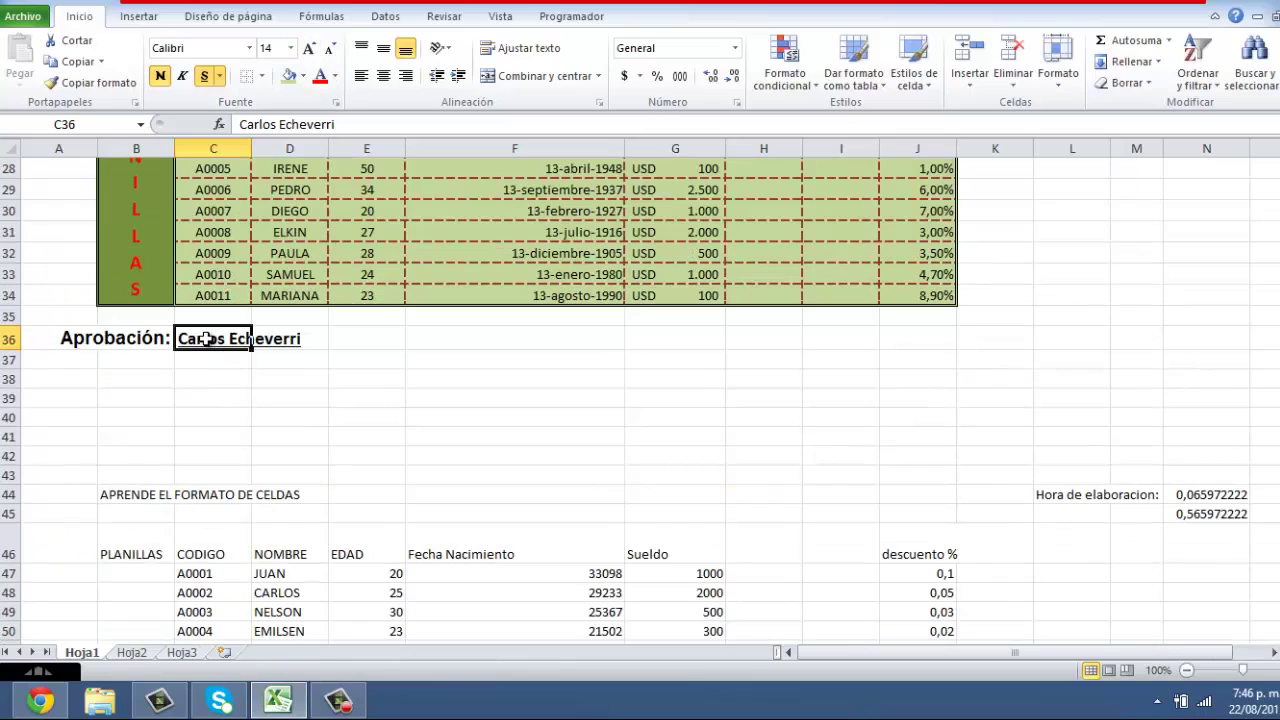
scroll(531, 437, "up", 7)
scroll(580, 470, "up", 2)
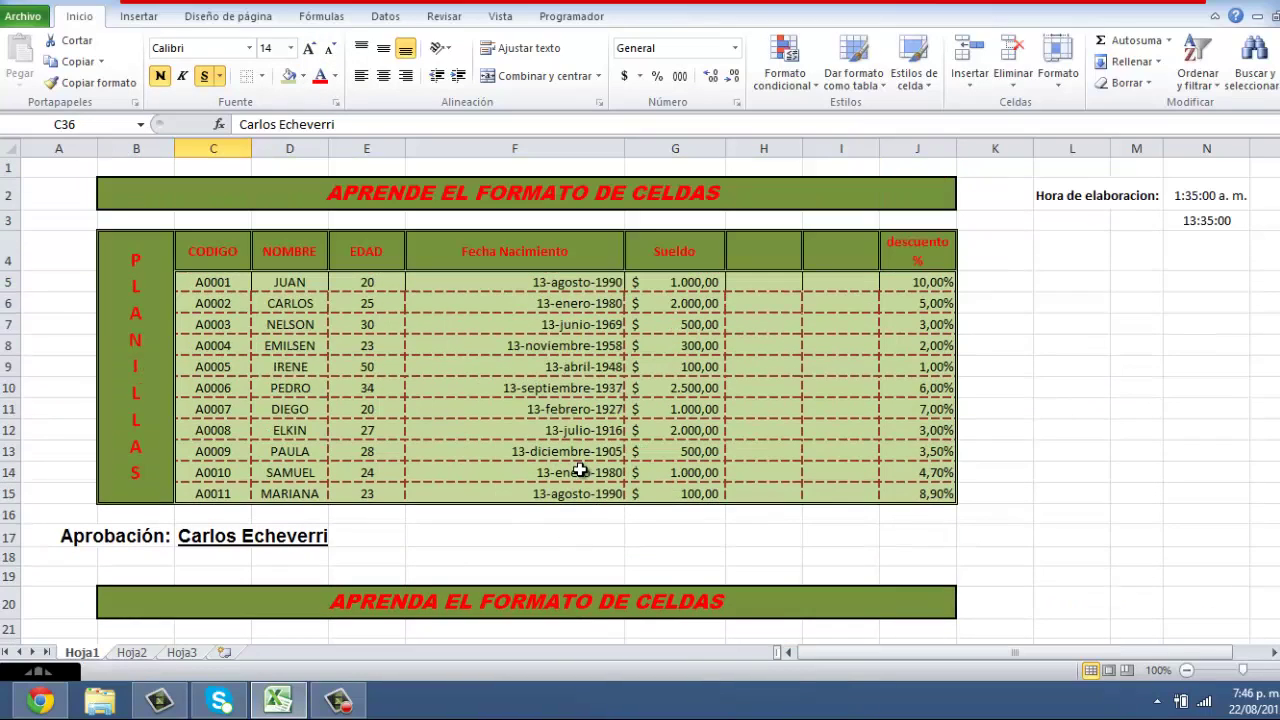
scroll(582, 476, "down", 4)
scroll(452, 474, "down", 1)
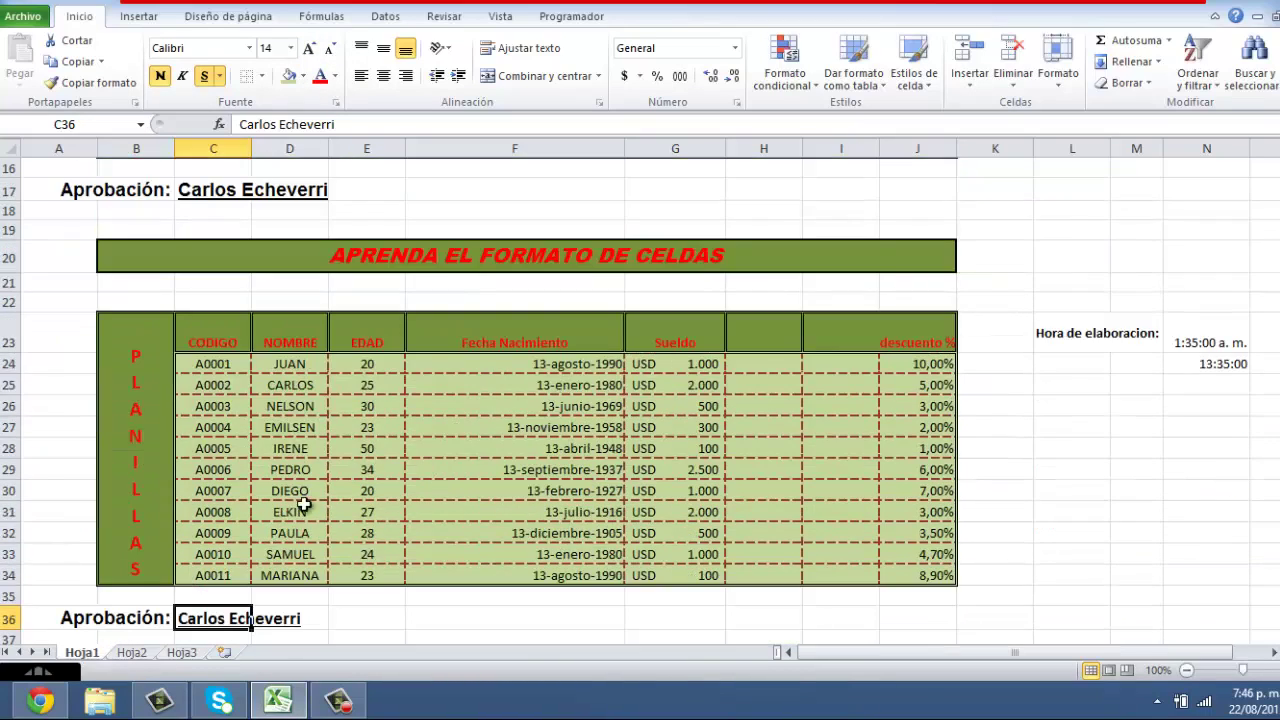
scroll(306, 505, "down", 1)
scroll(337, 505, "up", 5)
scroll(337, 505, "up", 1)
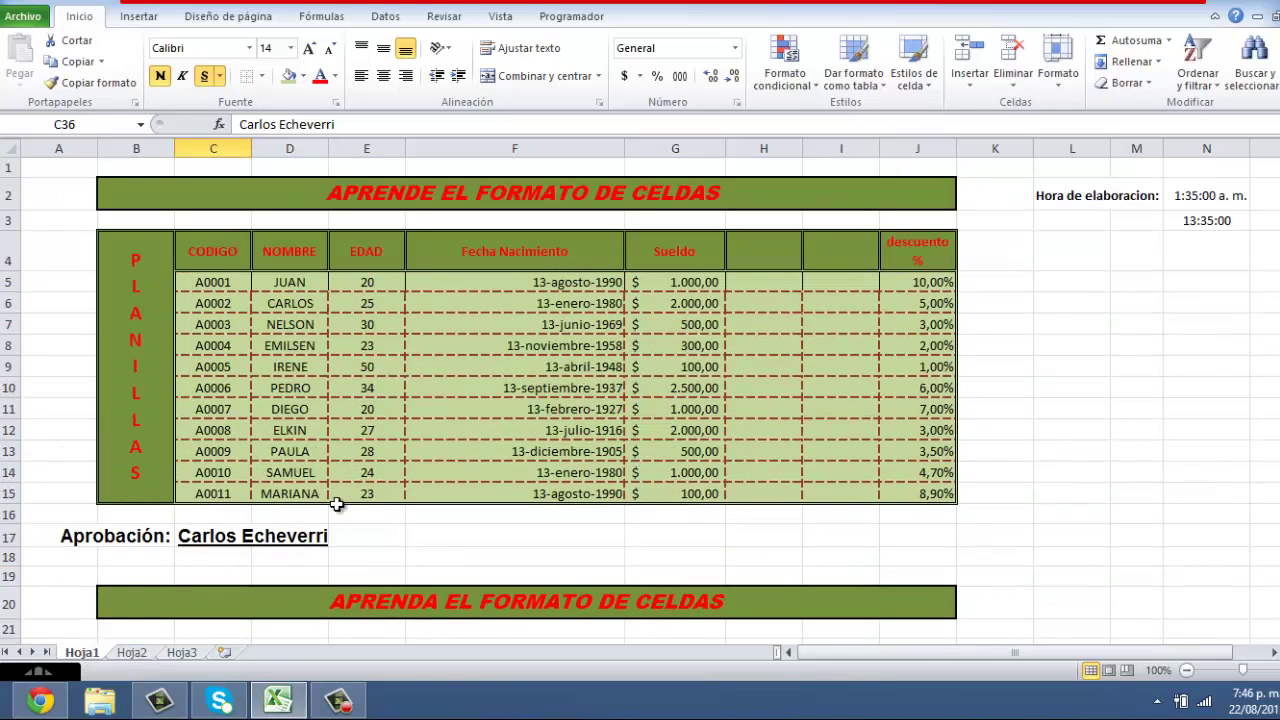
scroll(337, 505, "down", 2)
scroll(337, 505, "down", 5)
- Pick up the top table's formatting, including title and time cells, with a locked Format Painter
scroll(337, 508, "down", 1)
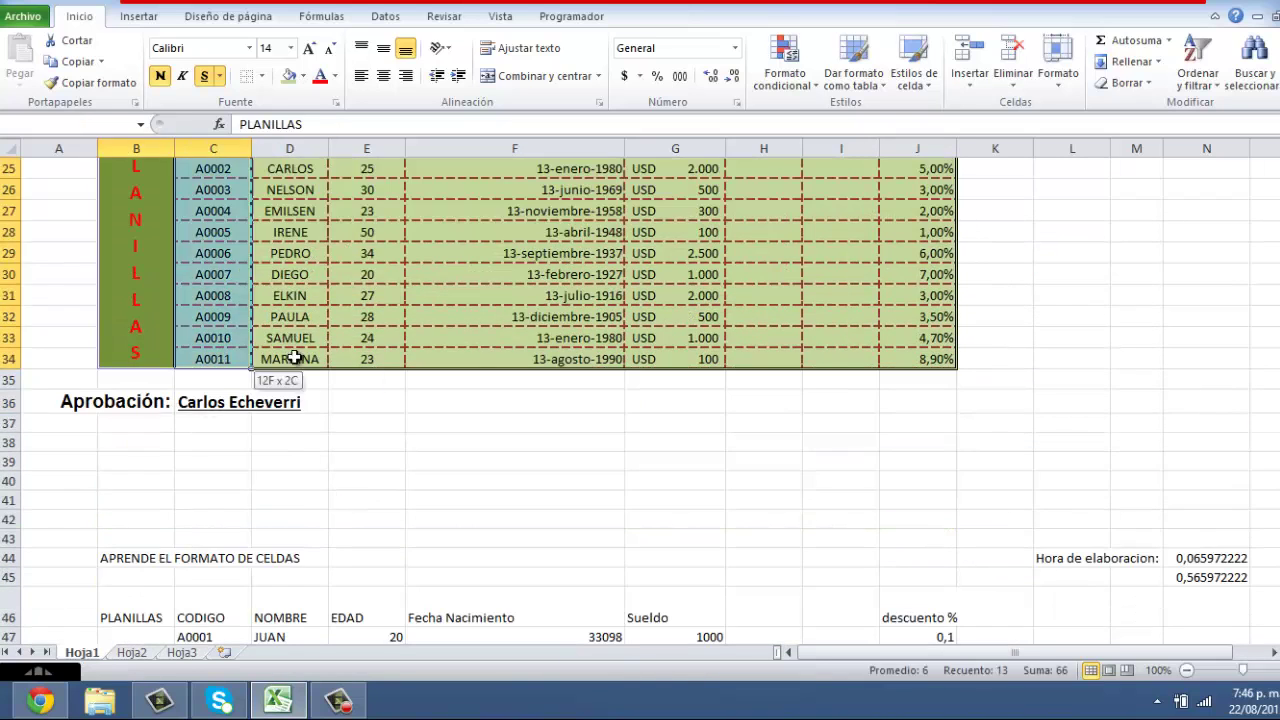
left_click_drag(135, 352, 709, 354)
scroll(831, 366, "up", 4)
scroll(834, 367, "up", 4)
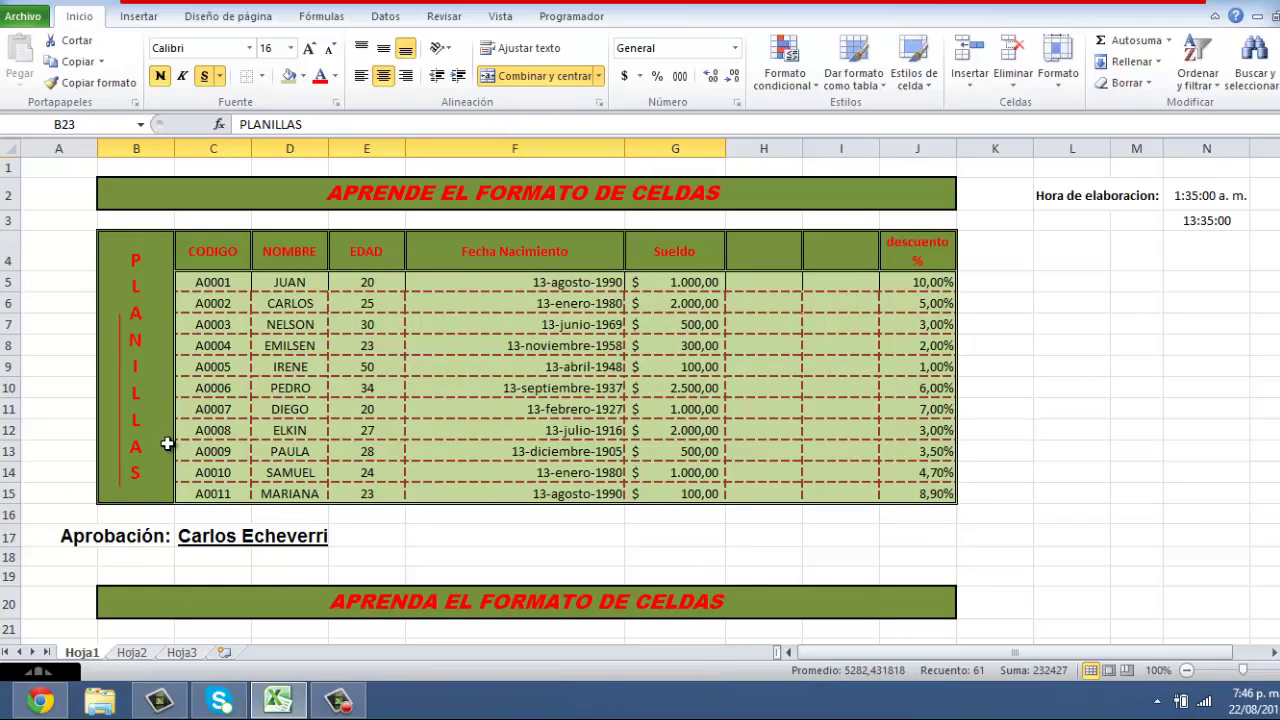
scroll(166, 444, "down", 5)
scroll(165, 445, "up", 3)
scroll(164, 446, "up", 2)
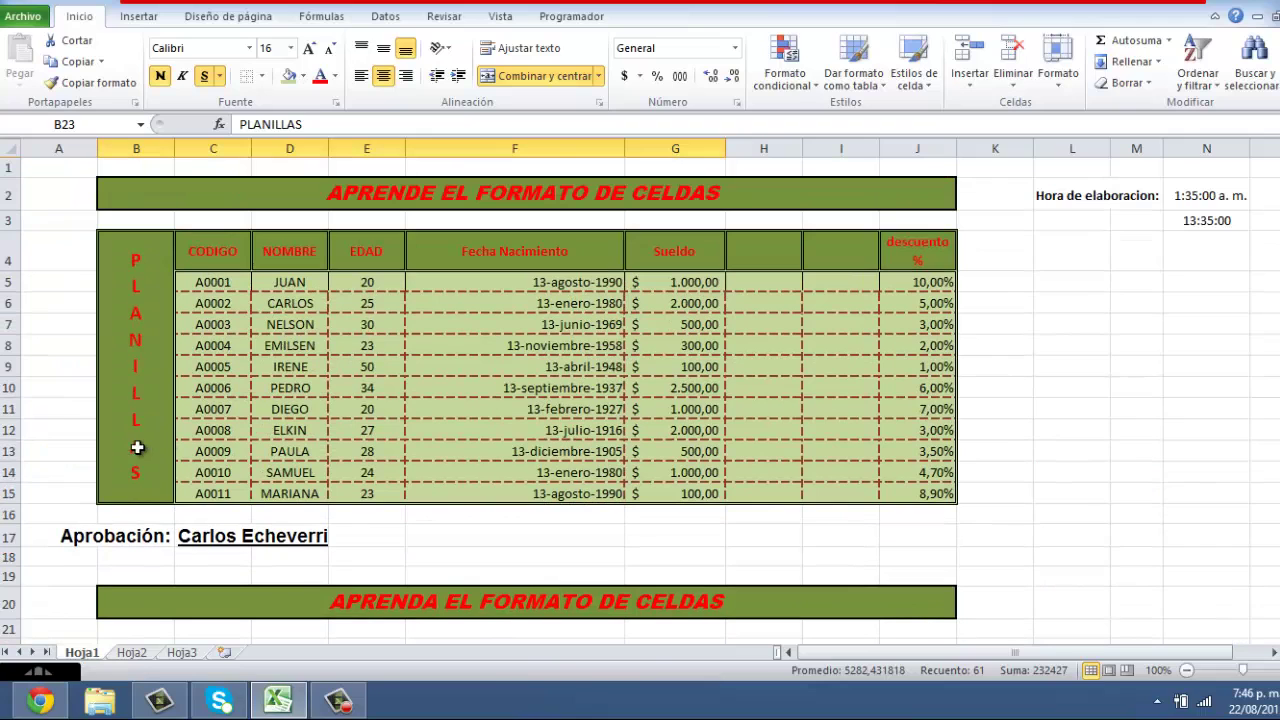
left_click_drag(51, 167, 101, 536)
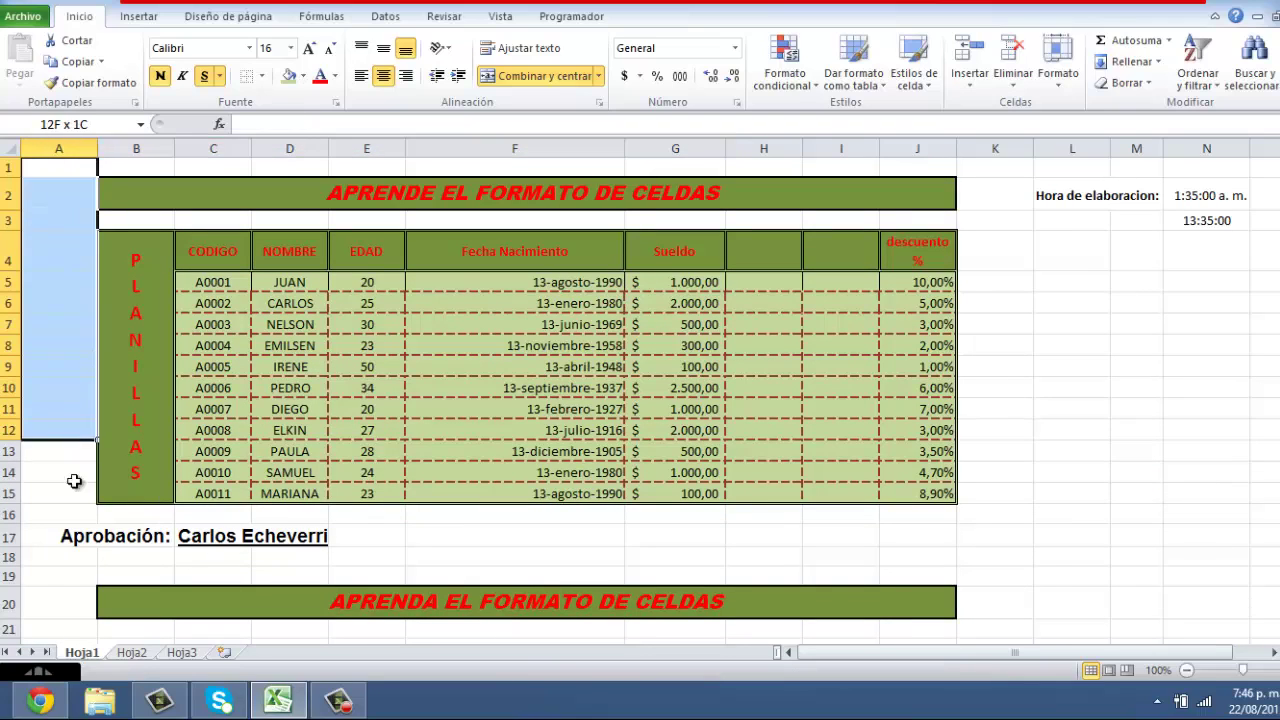
mouse_move(852, 537)
left_mouse_down()
mouse_move(1114, 520)
mouse_move(1198, 534)
left_mouse_up()
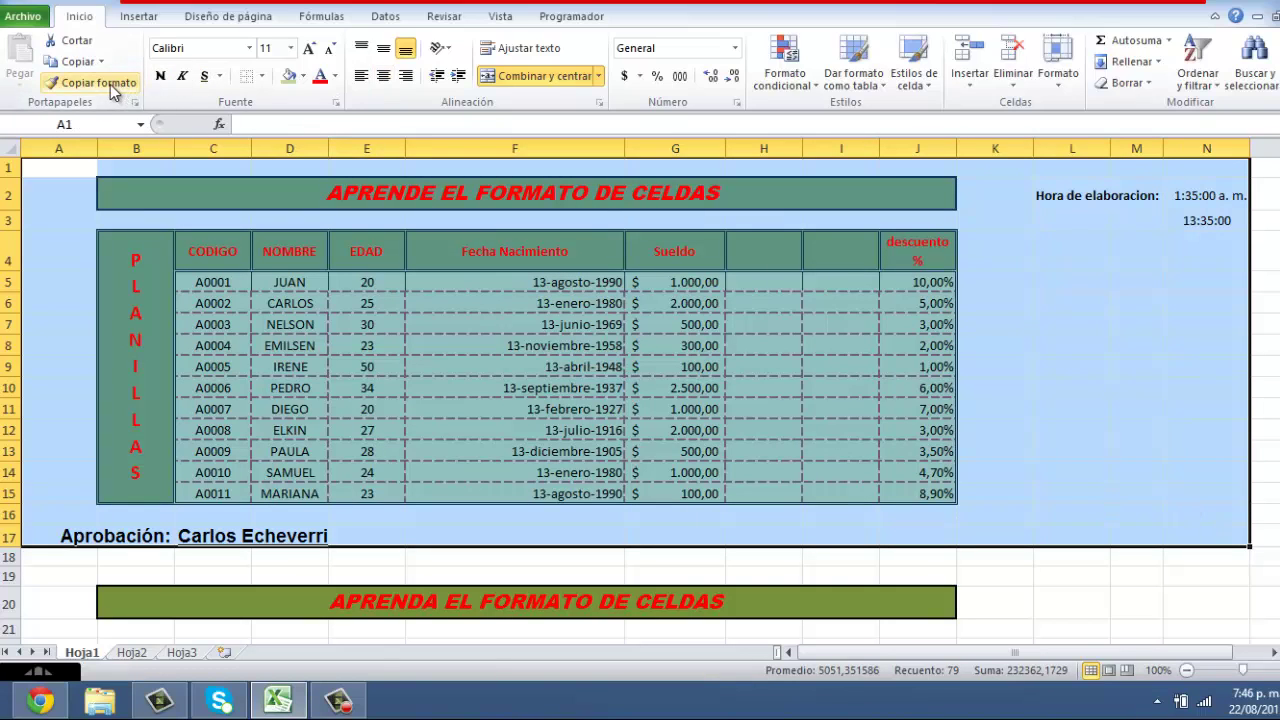
left_click(66, 88)
left_click(72, 83)
- Paint the copied formatting onto the plain table in rows 43–60
scroll(232, 336, "down", 3)
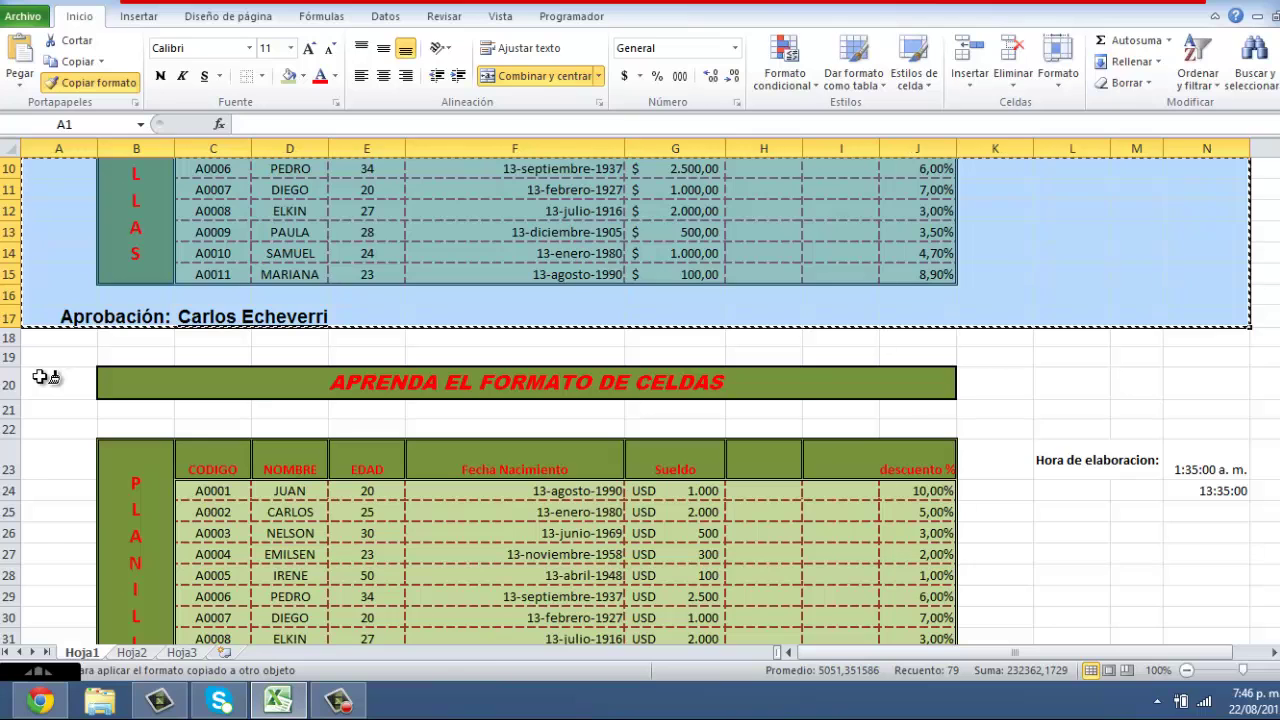
scroll(40, 377, "down", 5)
scroll(40, 380, "down", 1)
scroll(42, 383, "down", 2)
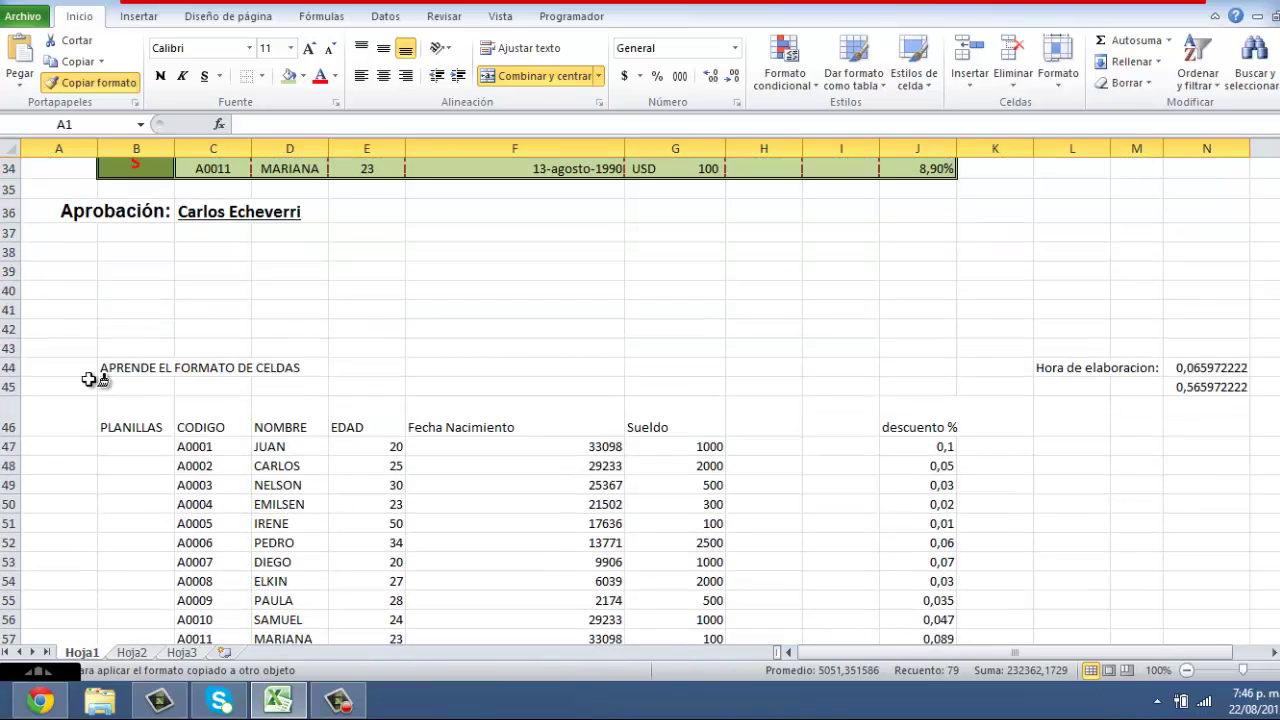
scroll(50, 374, "down", 1)
scroll(48, 374, "up", 1)
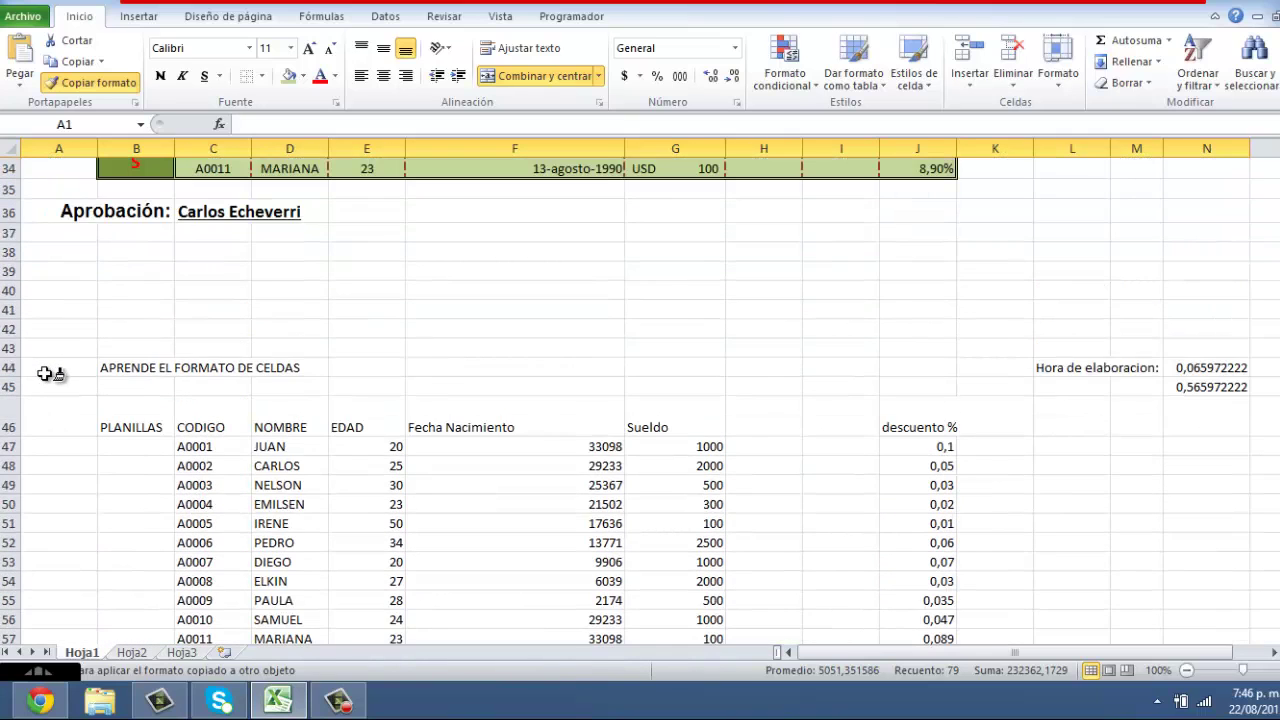
scroll(47, 372, "up", 1)
scroll(47, 370, "up", 3)
scroll(46, 361, "up", 4)
scroll(46, 361, "down", 3)
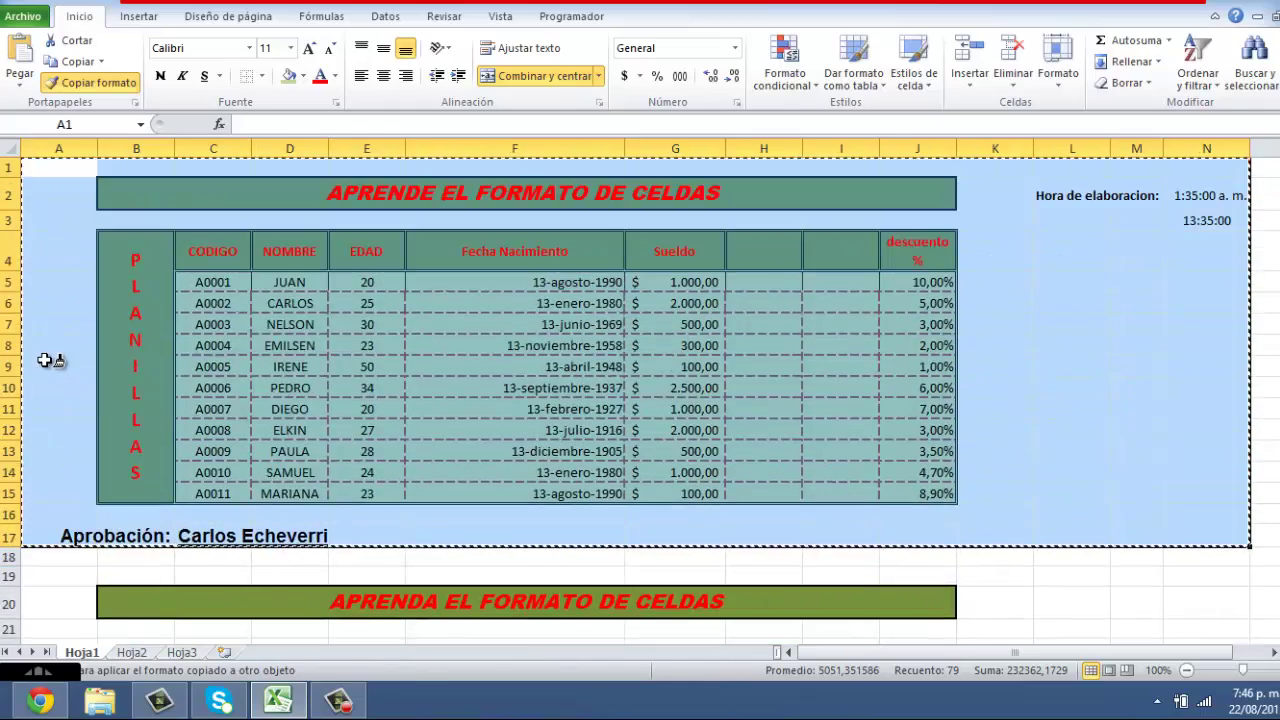
scroll(46, 362, "down", 5)
scroll(60, 369, "up", 2)
scroll(58, 368, "up", 8)
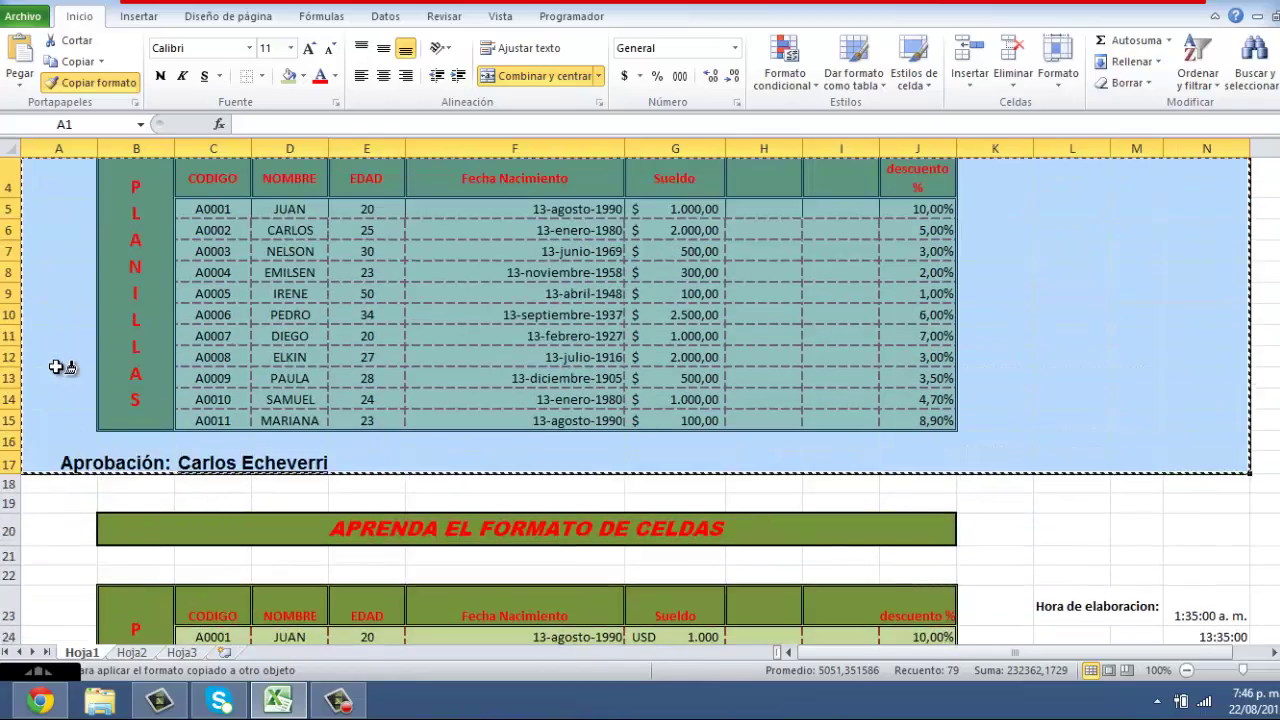
scroll(60, 366, "up", 1)
scroll(60, 366, "down", 7)
scroll(62, 368, "down", 4)
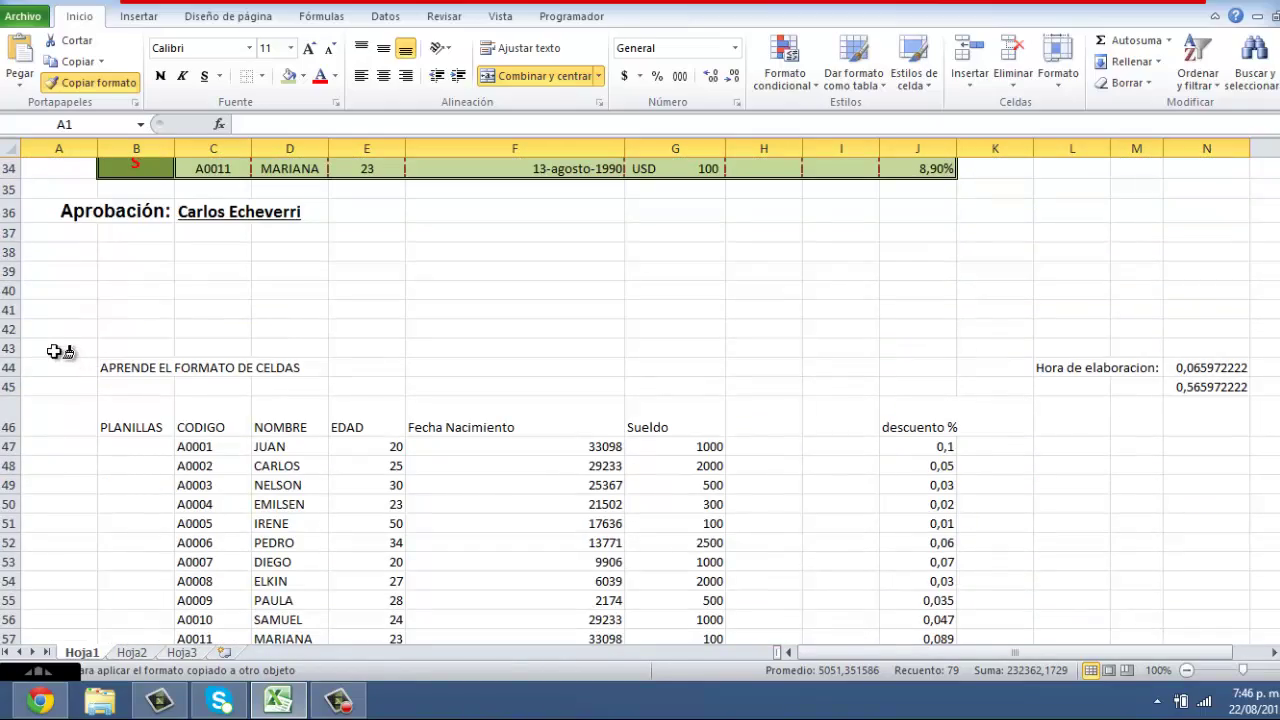
mouse_move(58, 352)
left_mouse_down()
mouse_move(1131, 569)
mouse_move(1192, 569)
left_mouse_up()
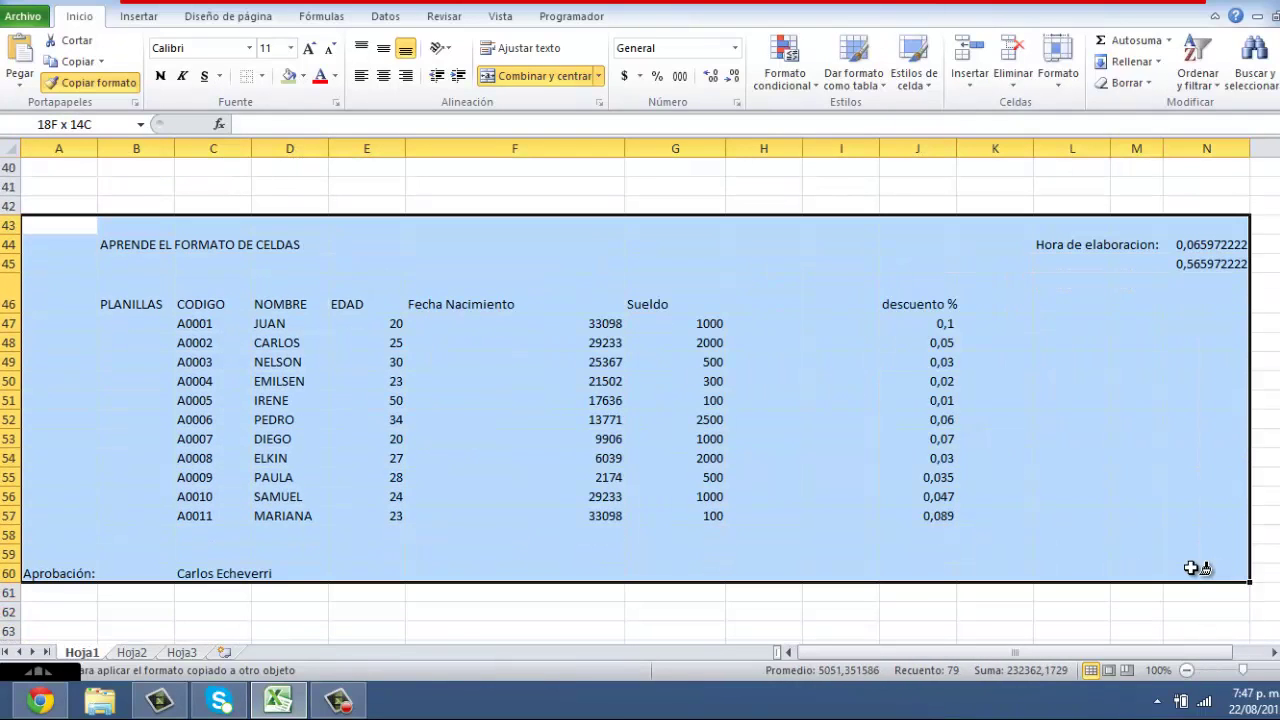
left_click_drag(1193, 567, 1192, 569)
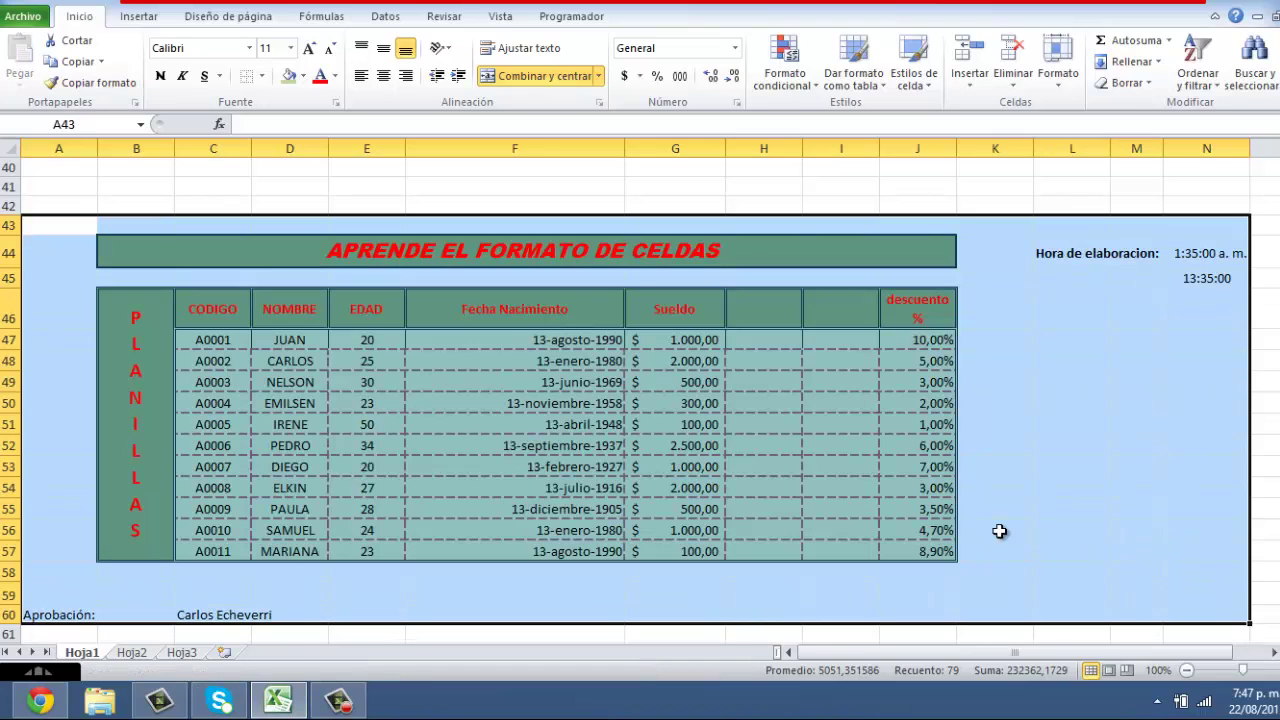
scroll(999, 531, "up", 1)
scroll(999, 531, "up", 3)
scroll(999, 531, "up", 1)
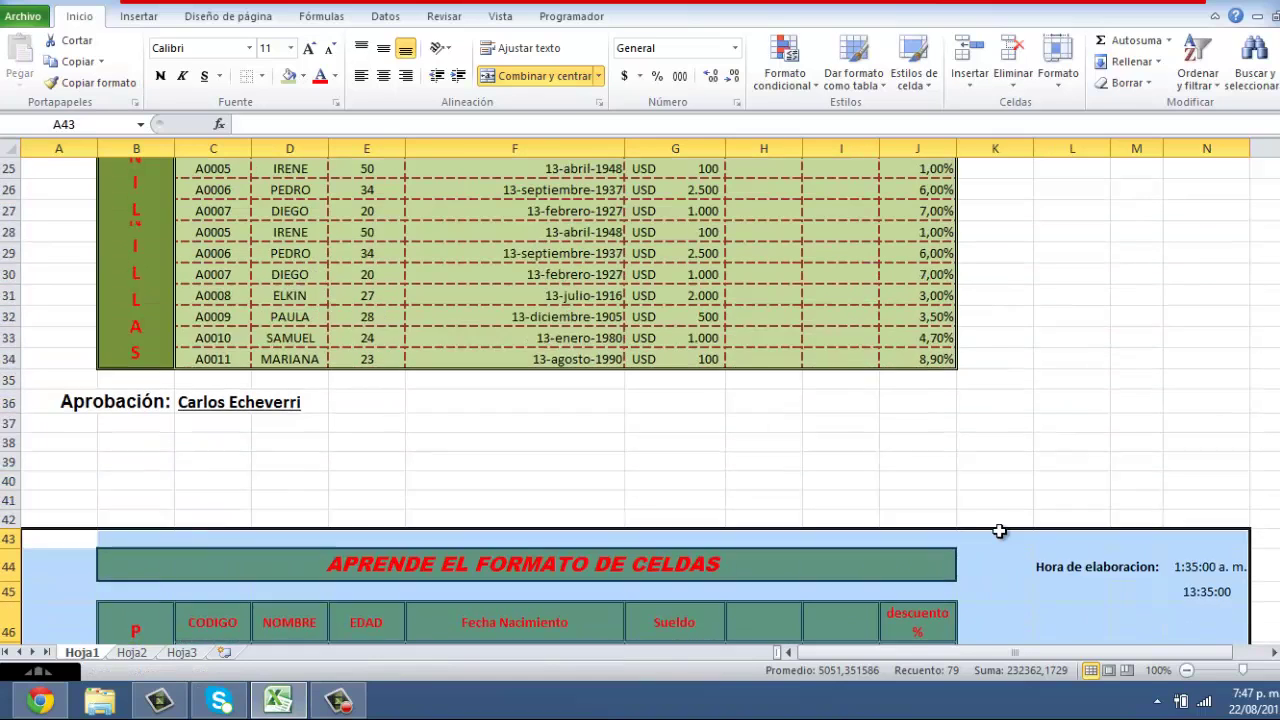
scroll(997, 529, "up", 4)
scroll(993, 533, "down", 7)
scroll(985, 535, "down", 5)
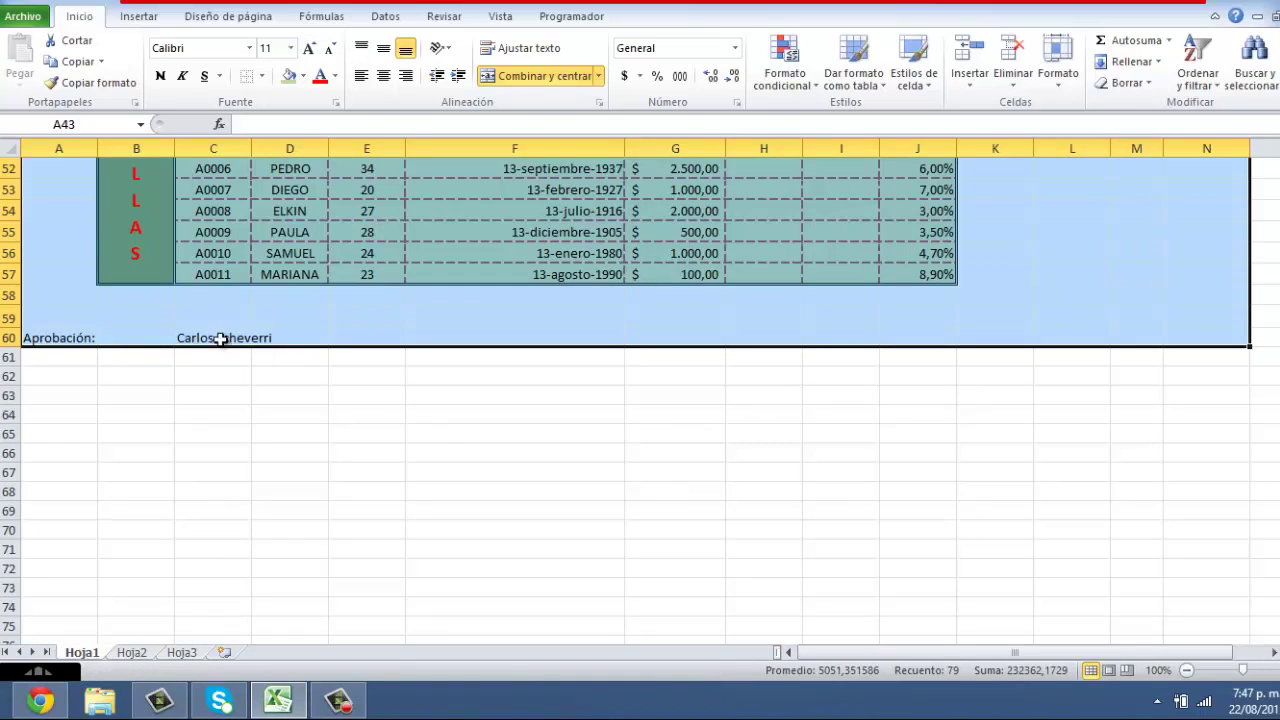
- Pick up the formatting of the row 17 approval line A17:E17 with Copiar formato
left_click(58, 338)
left_click(213, 340)
scroll(200, 350, "up", 4)
scroll(25, 398, "up", 5)
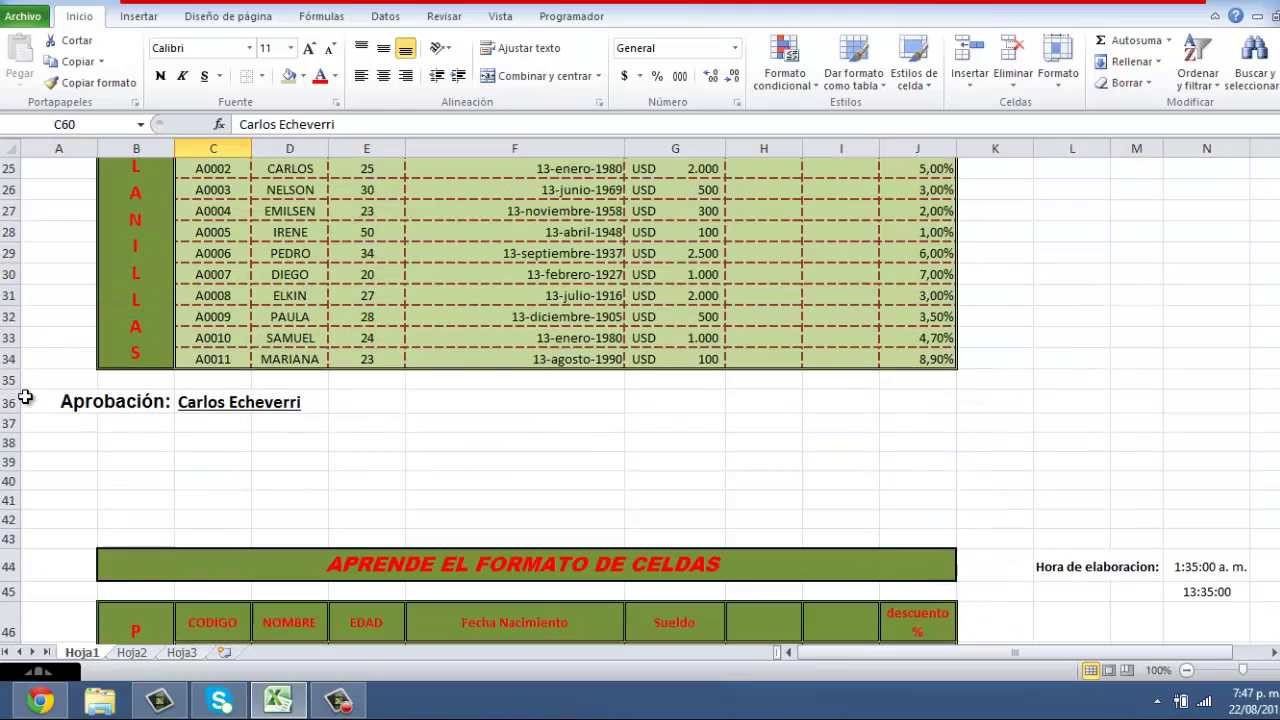
scroll(58, 404, "up", 2)
scroll(51, 369, "up", 3)
left_click_drag(40, 318, 318, 320)
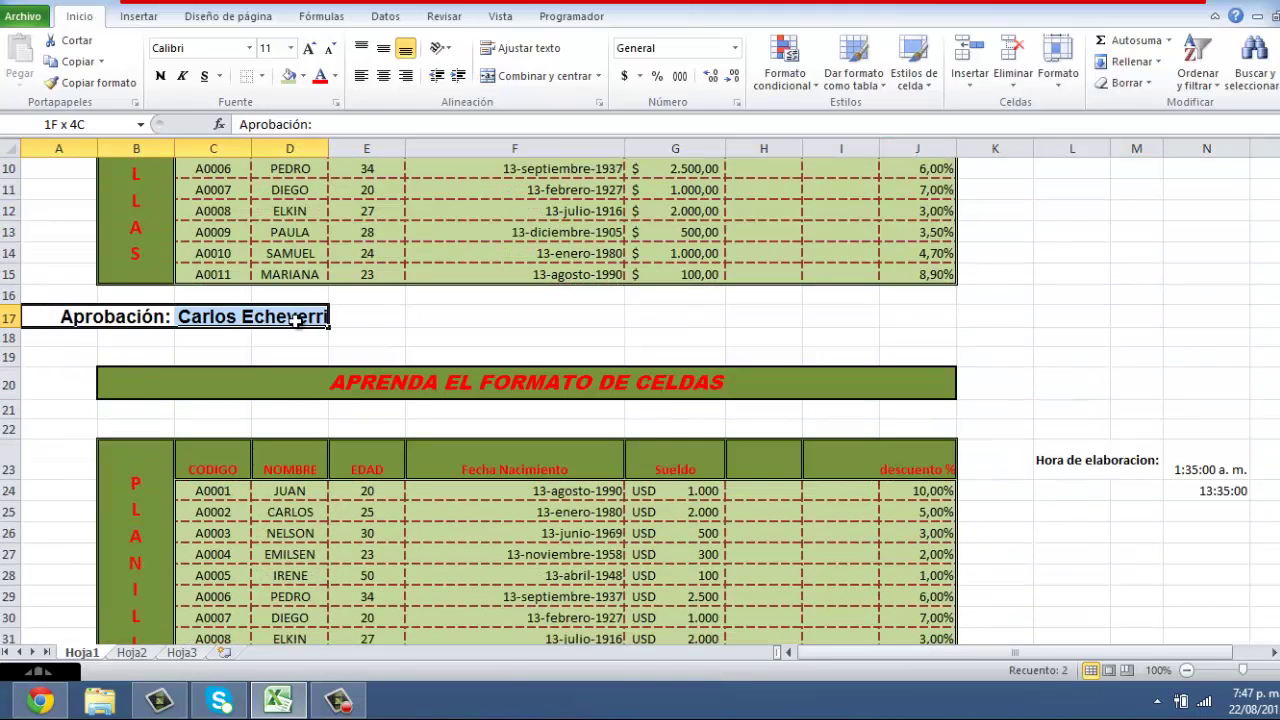
left_click(90, 83)
- Apply that formatting to the approval line A60:D60 and deselect at D63
scroll(143, 309, "down", 4)
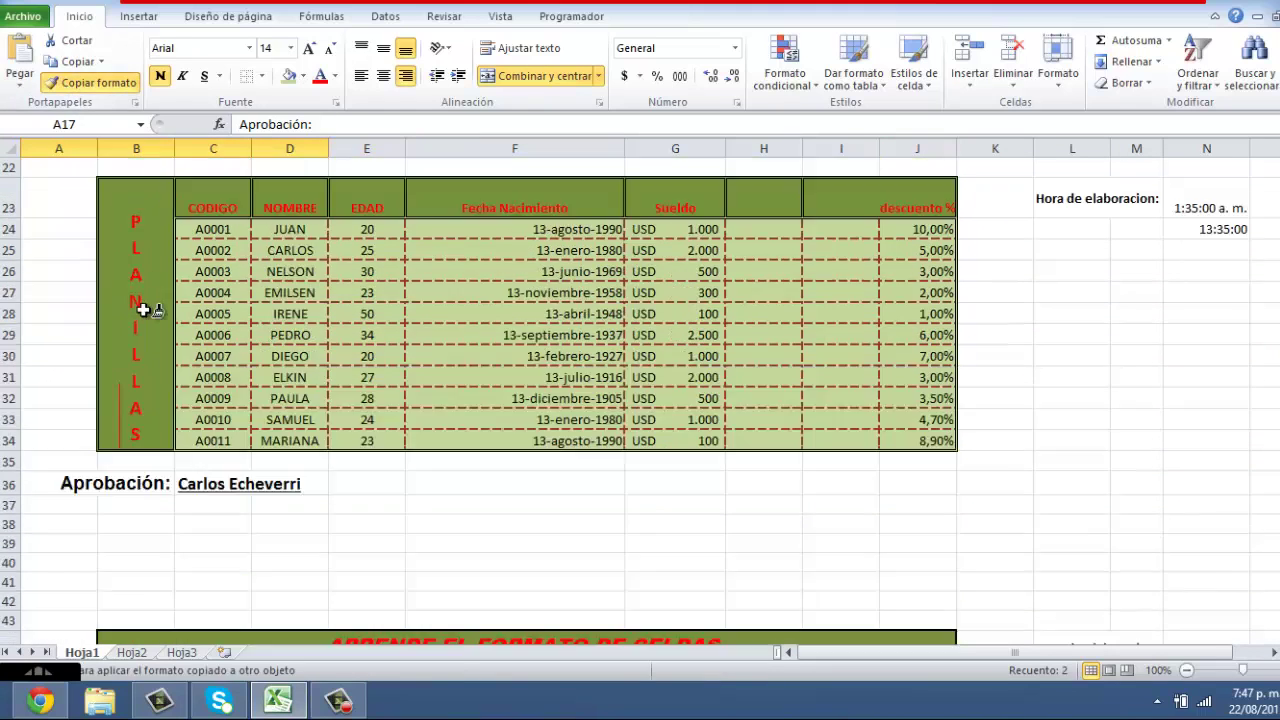
scroll(90, 428, "down", 6)
scroll(90, 428, "down", 4)
left_click_drag(80, 338, 300, 336)
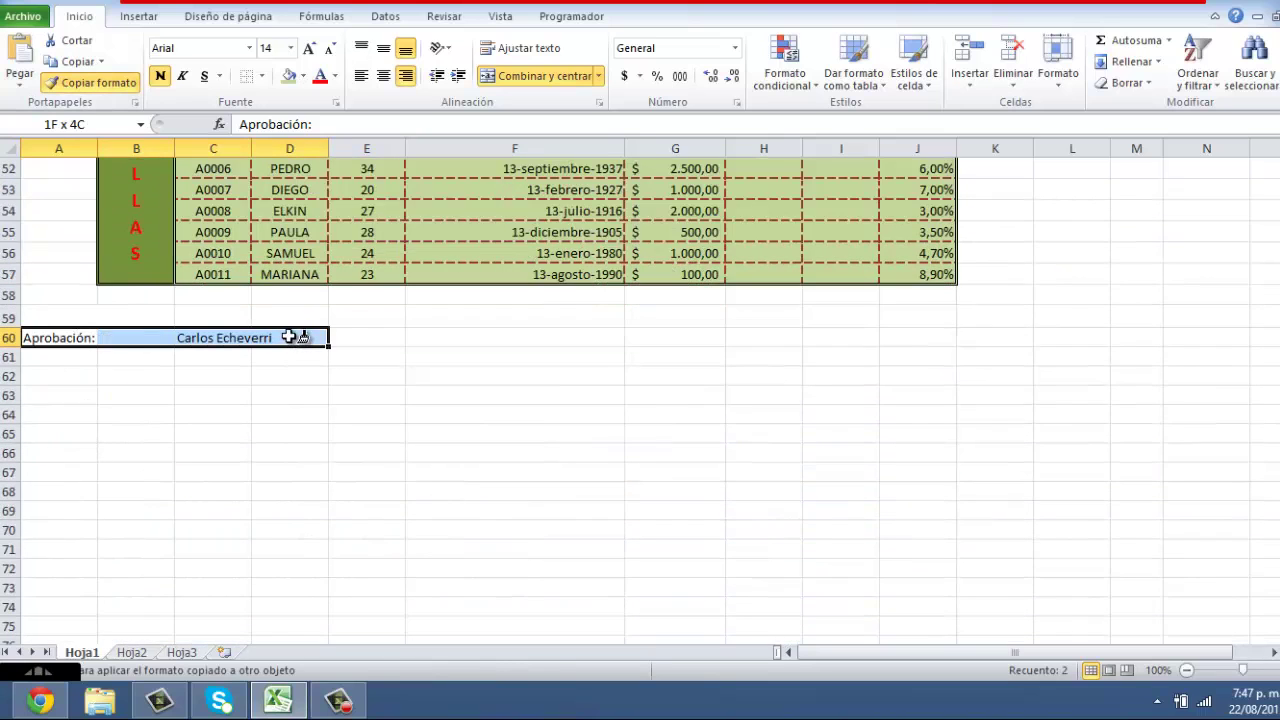
left_click(283, 397)
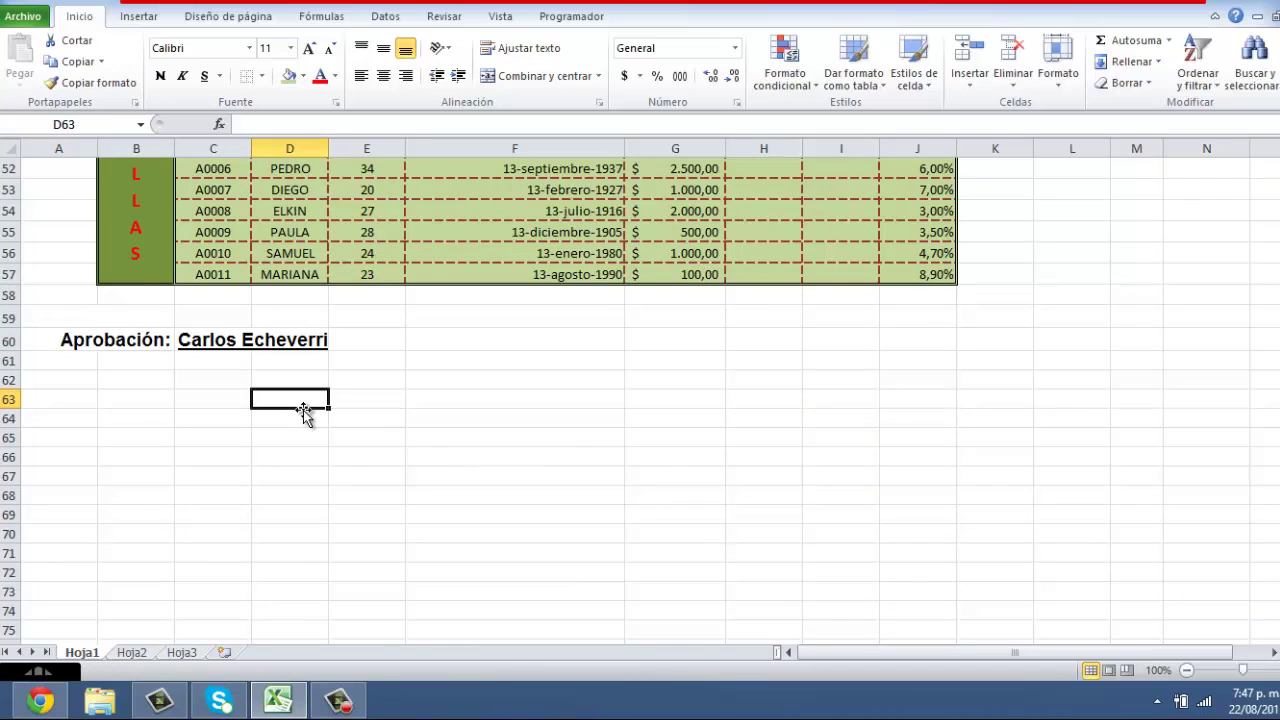
scroll(304, 410, "up", 1)
scroll(304, 410, "up", 8)
scroll(304, 410, "up", 4)
- Copy rows 2–17 of the top table, including its title and approval line
scroll(304, 410, "up", 5)
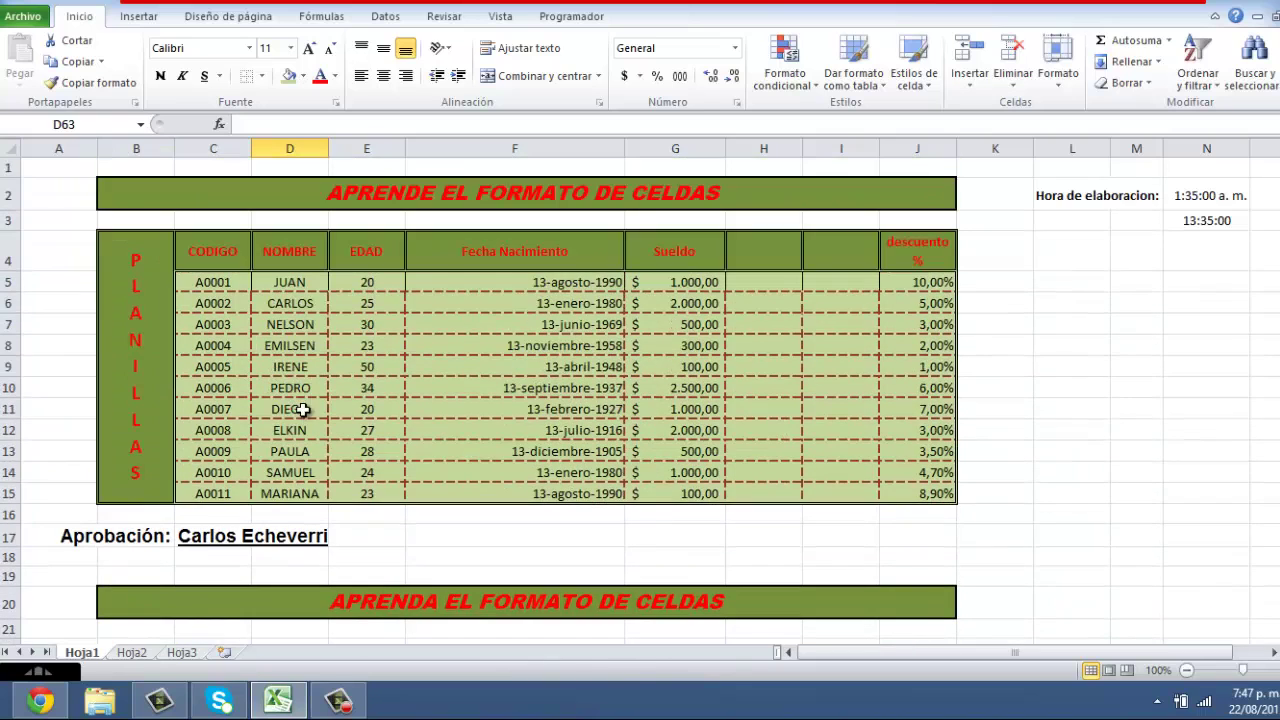
left_click_drag(8, 195, 8, 546)
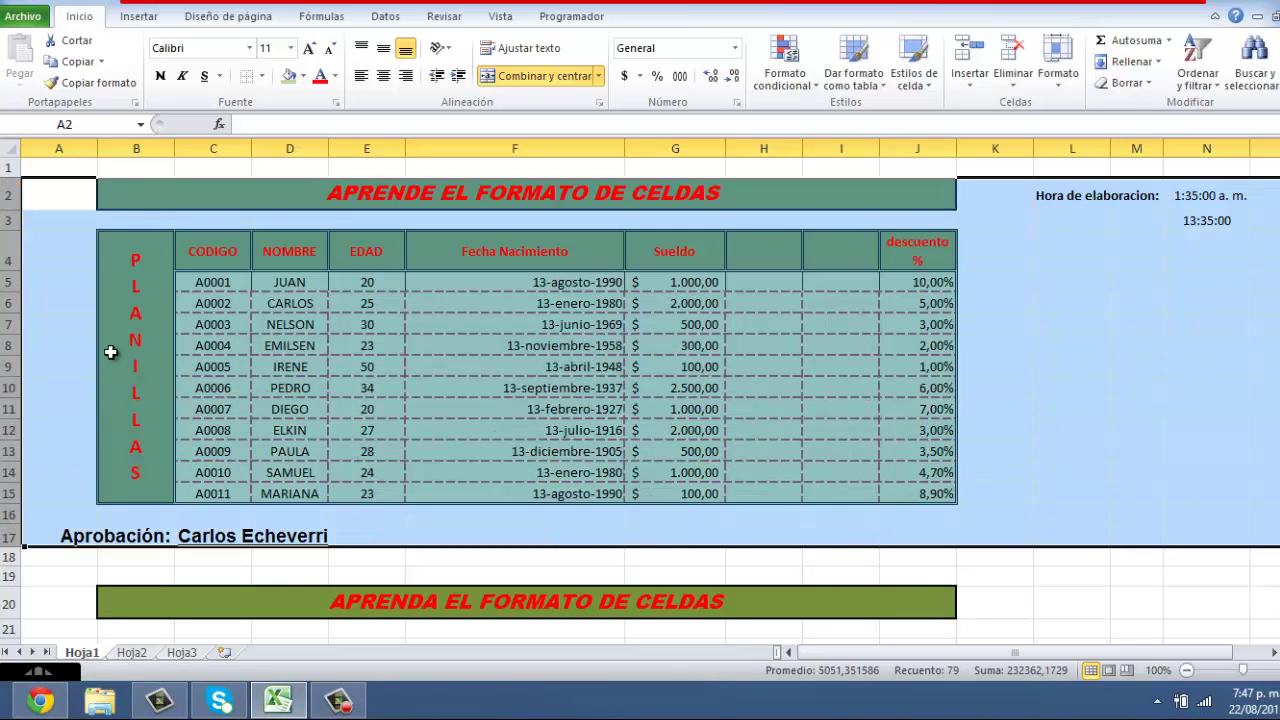
left_click(75, 62)
scroll(137, 171, "down", 4)
scroll(140, 183, "down", 7)
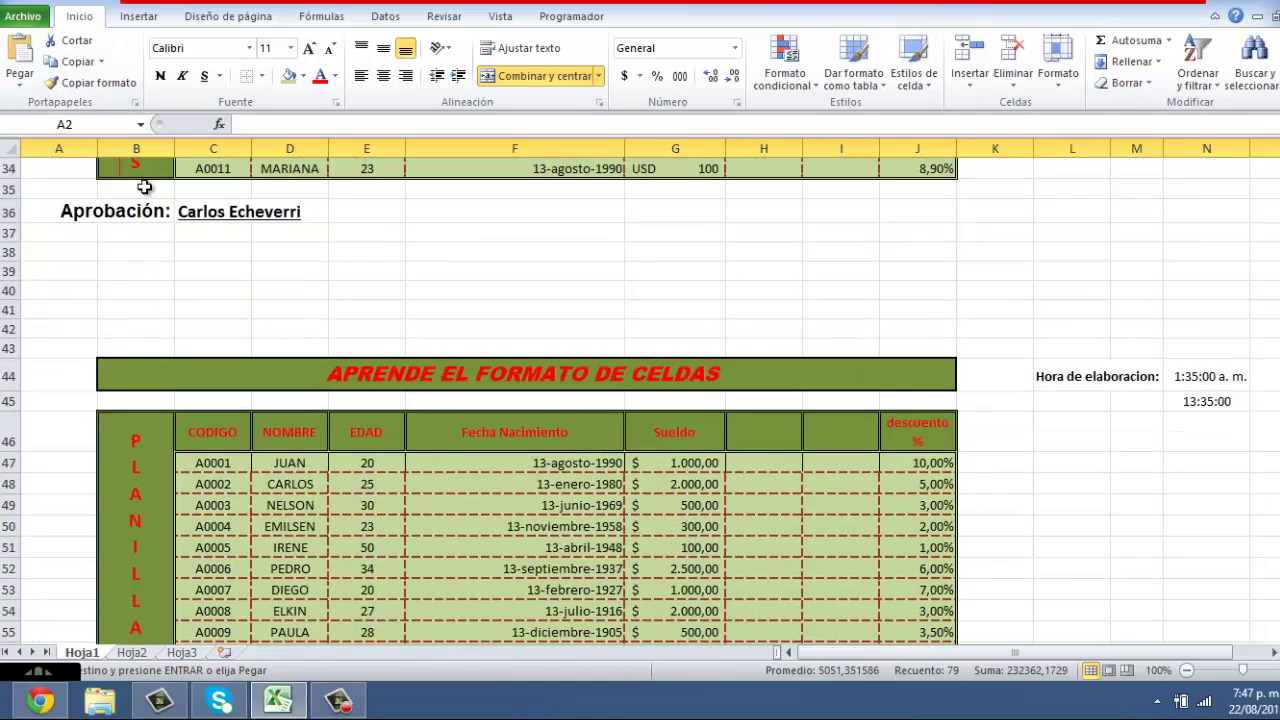
scroll(134, 223, "down", 8)
scroll(91, 232, "down", 2)
- Paste the copied table starting at cell A66
left_click(68, 208)
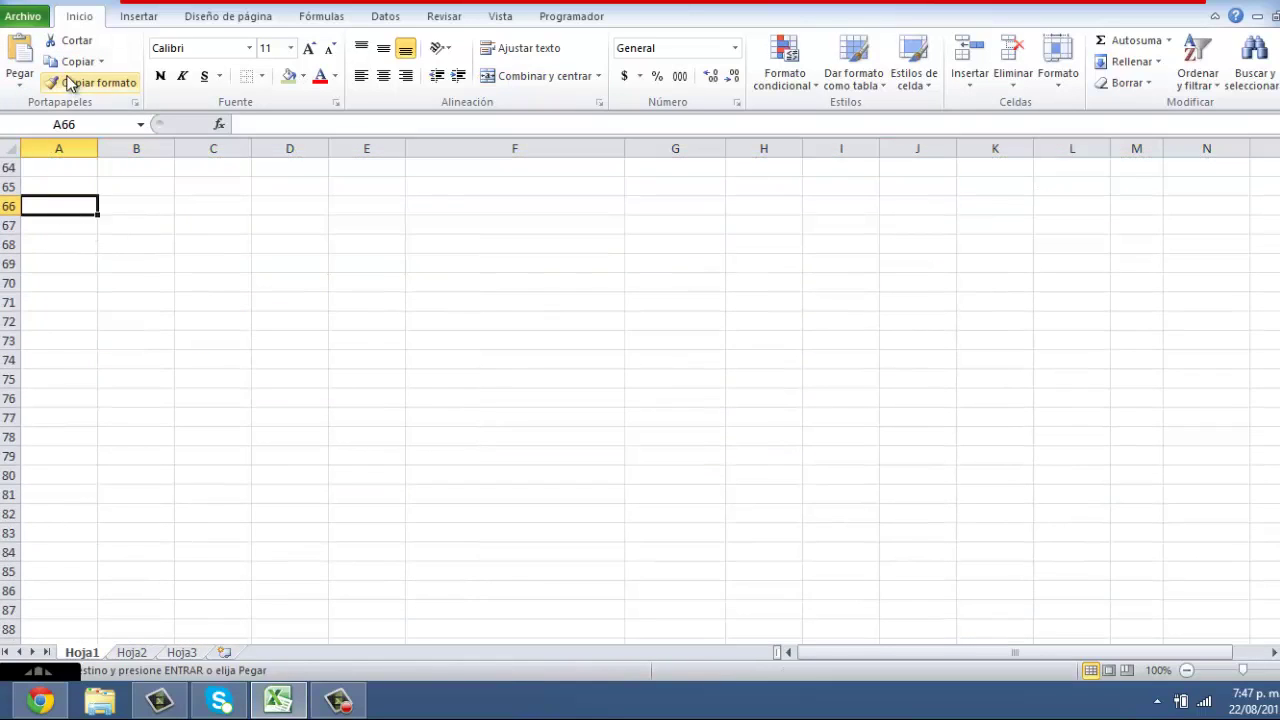
left_click(25, 86)
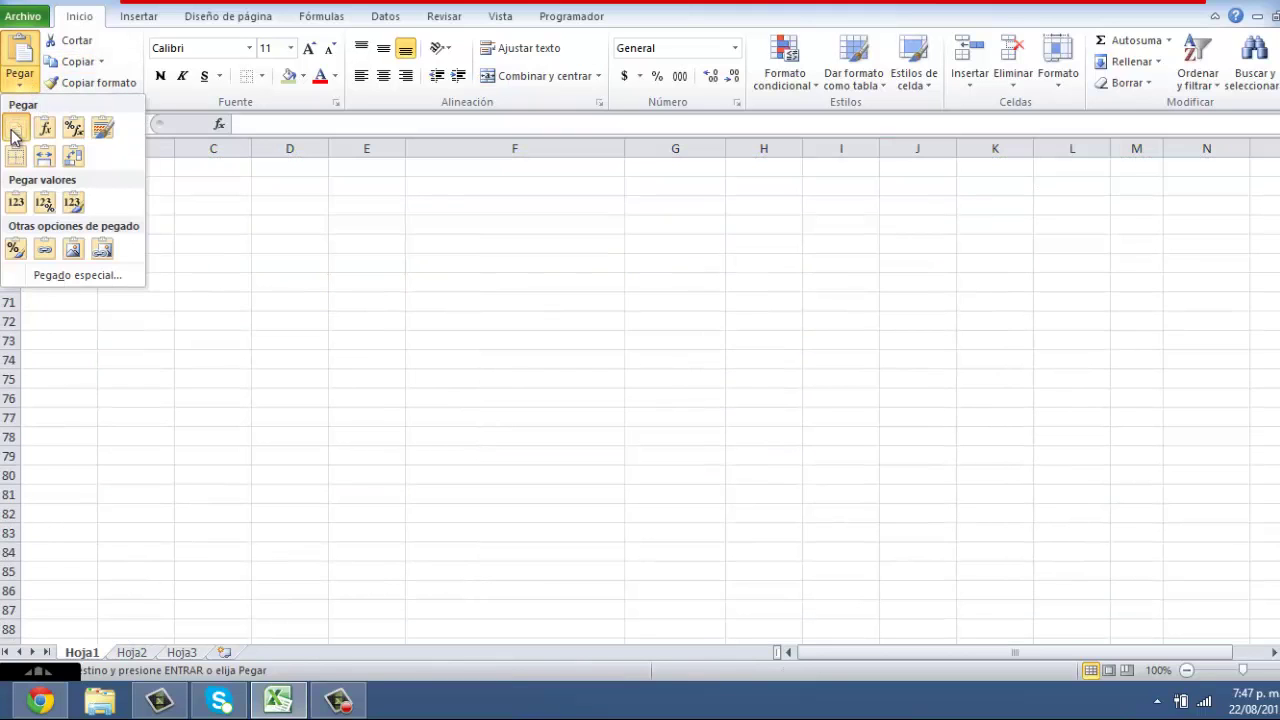
left_click(17, 128)
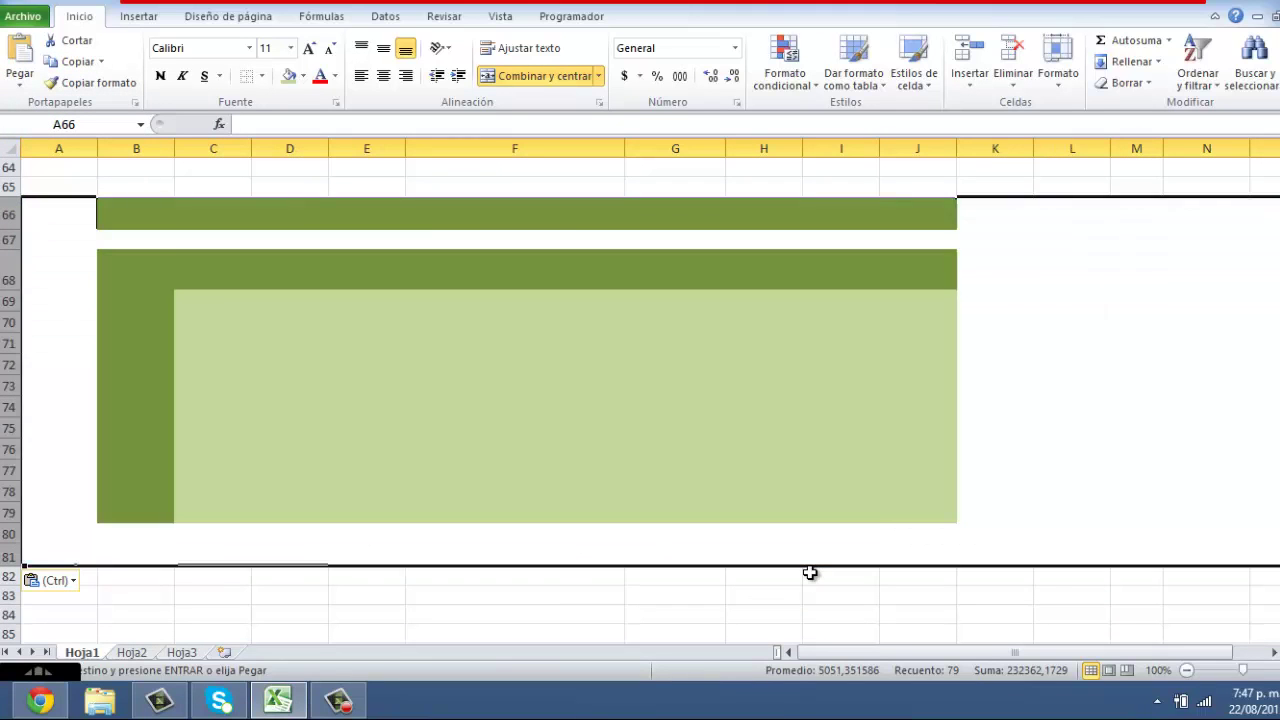
left_click(810, 573)
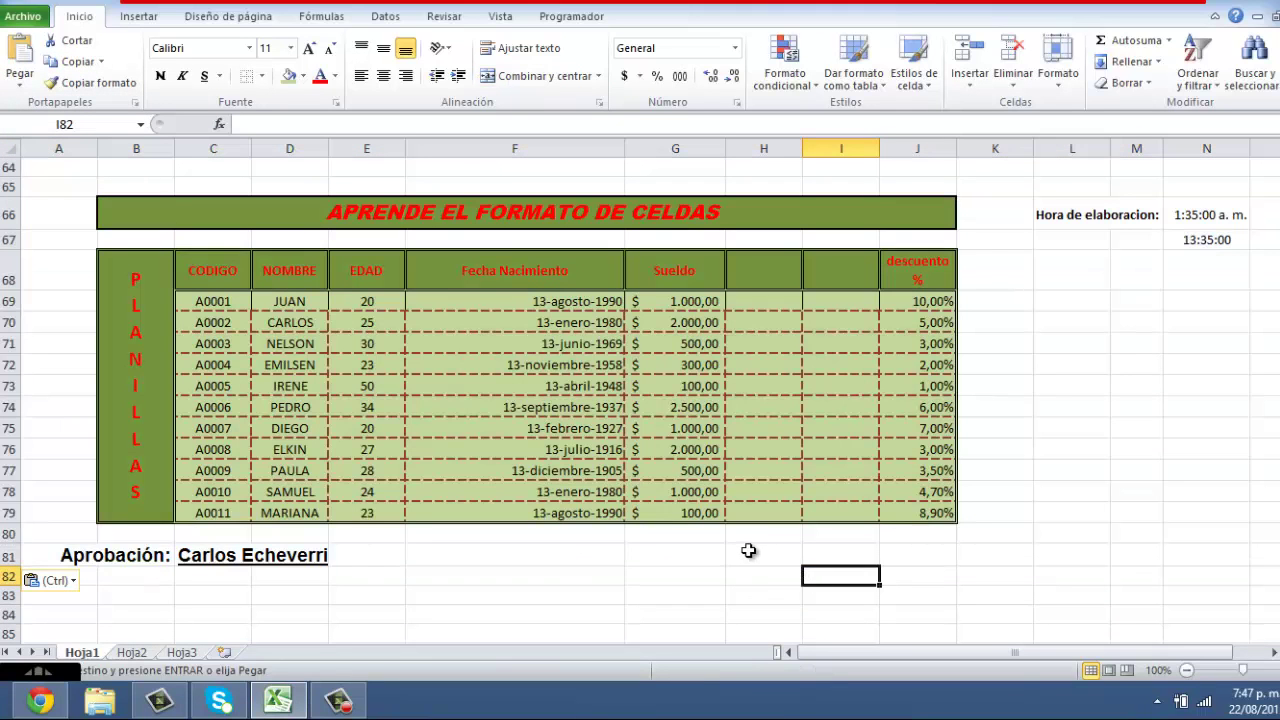
scroll(748, 551, "up", 2)
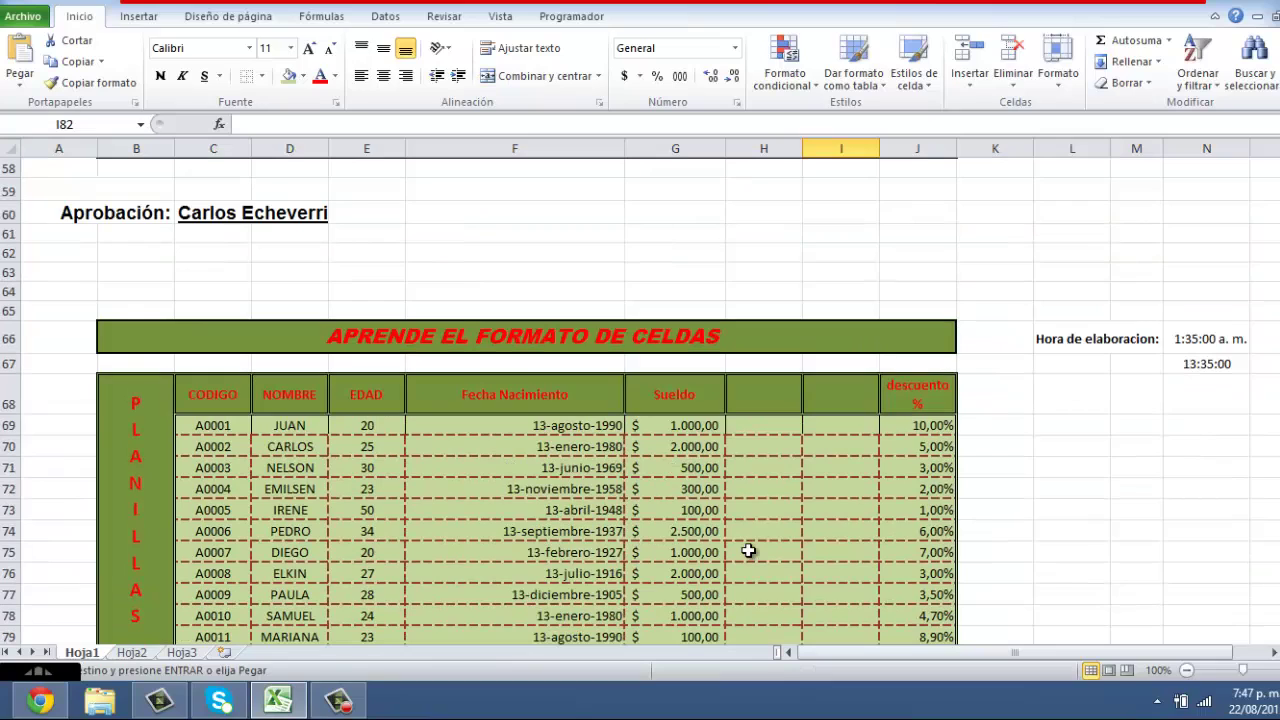
scroll(748, 551, "up", 1)
scroll(748, 551, "up", 5)
scroll(748, 551, "up", 4)
scroll(748, 551, "up", 3)
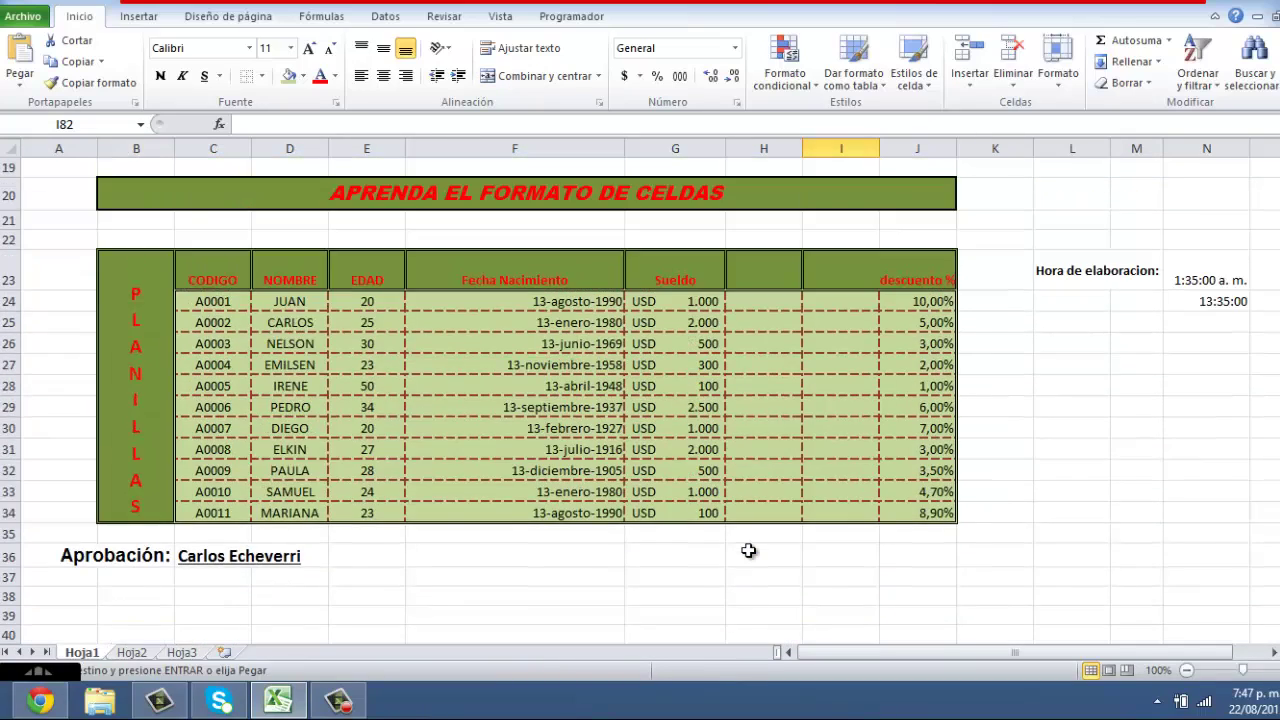
scroll(748, 551, "up", 4)
scroll(748, 551, "up", 2)
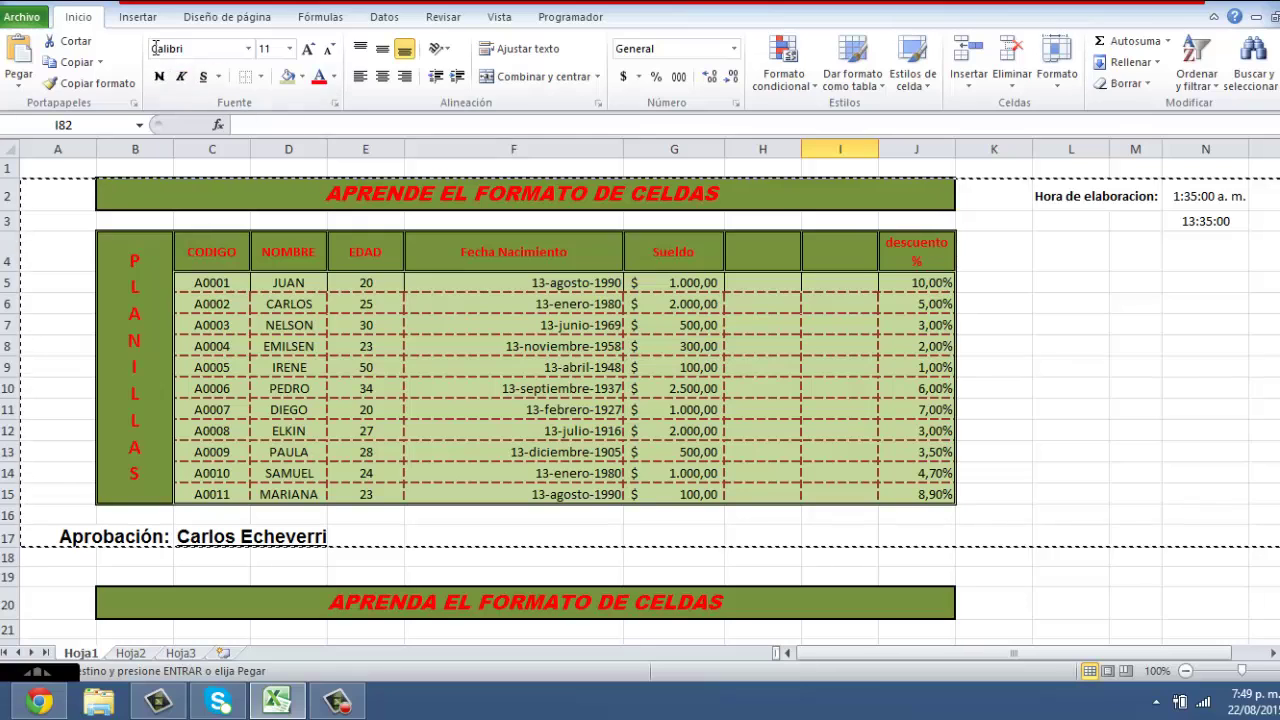
left_click_drag(457, 87, 183, 38)
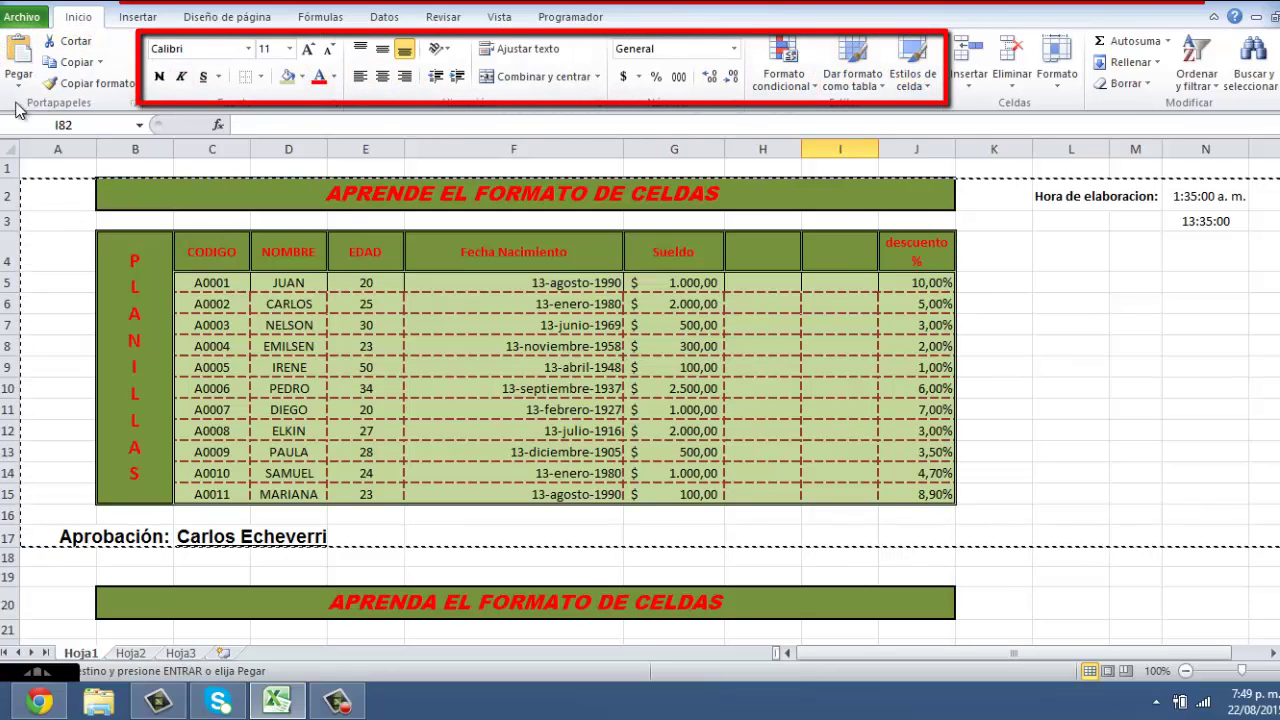
key("ctrl+1")
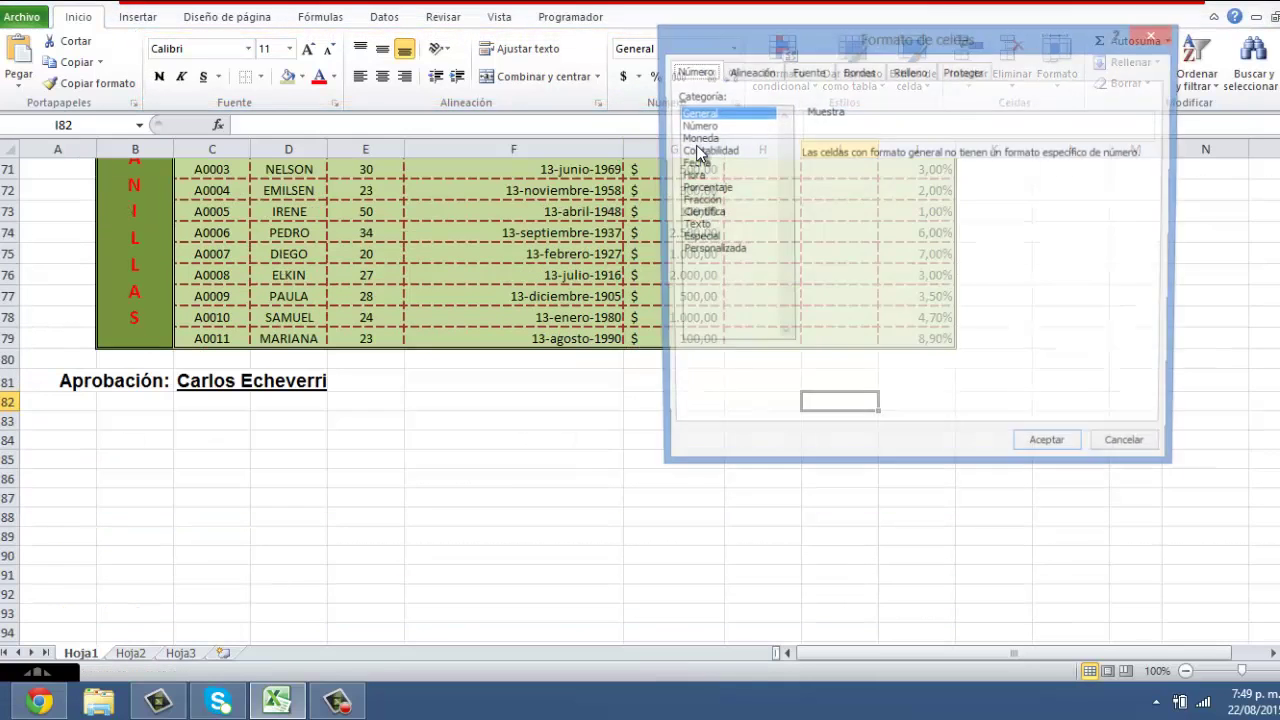
left_click(1155, 34)
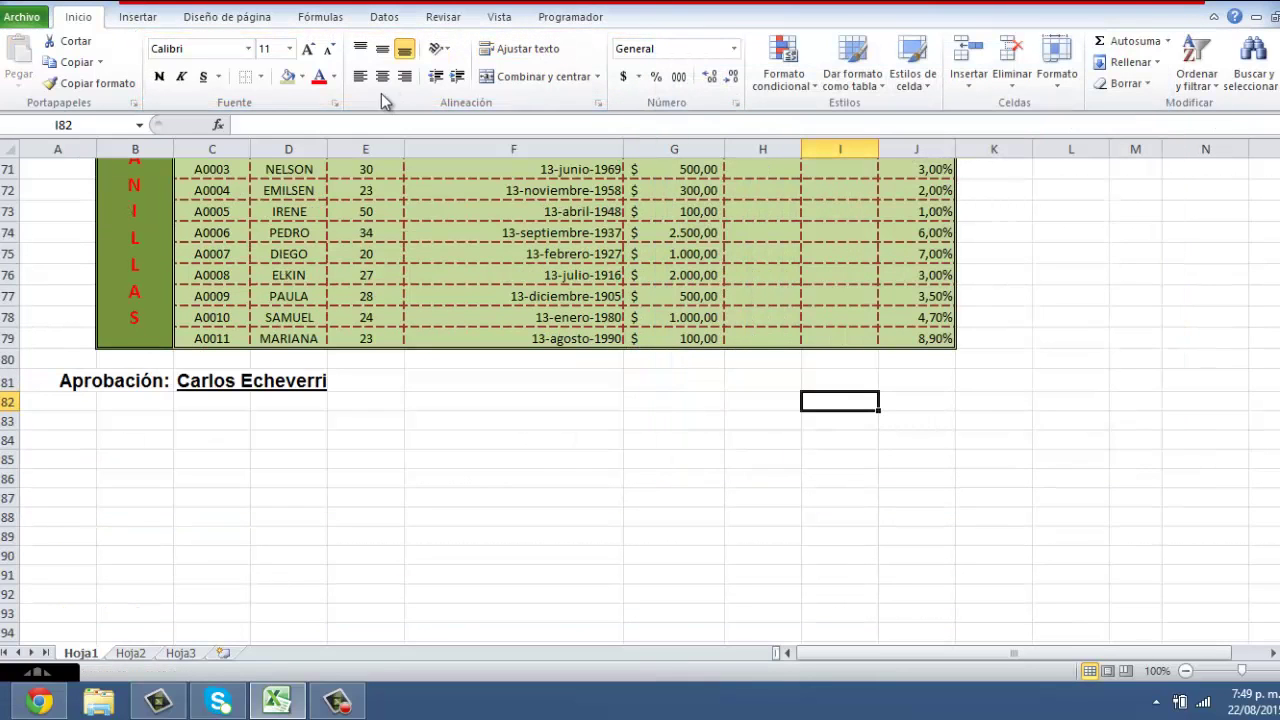
left_click(597, 104)
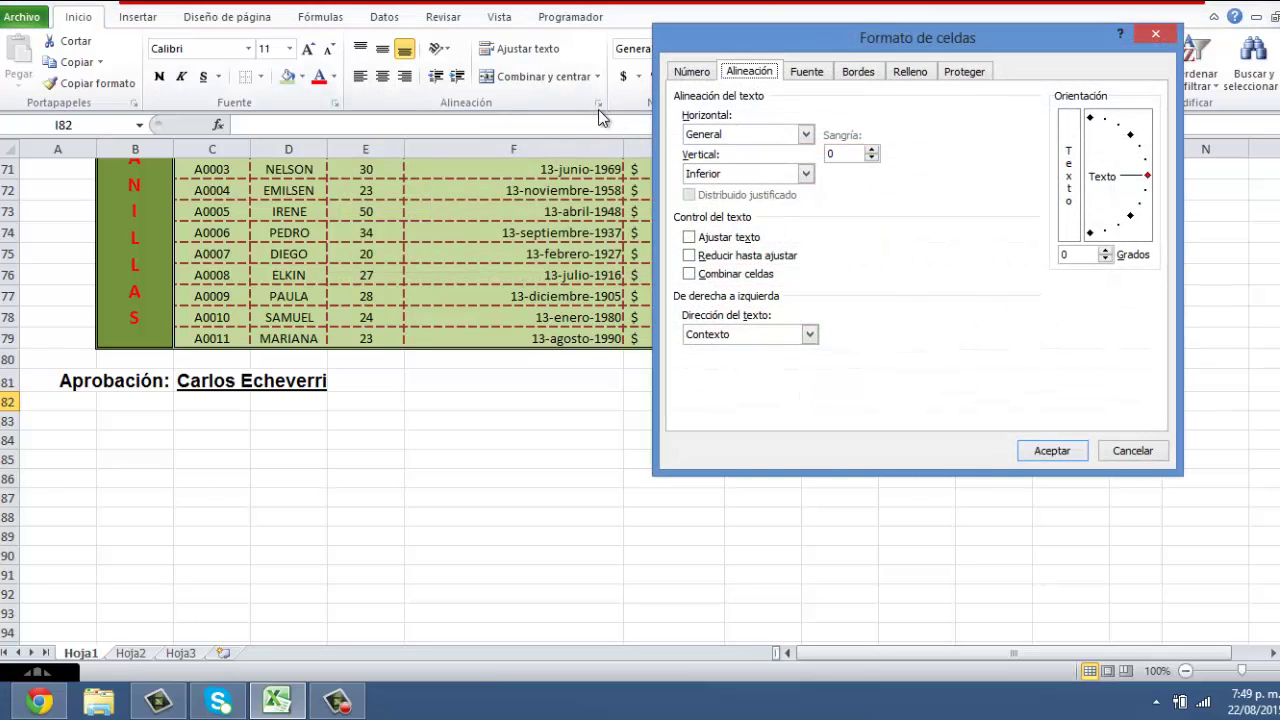
left_click_drag(760, 37, 730, 169)
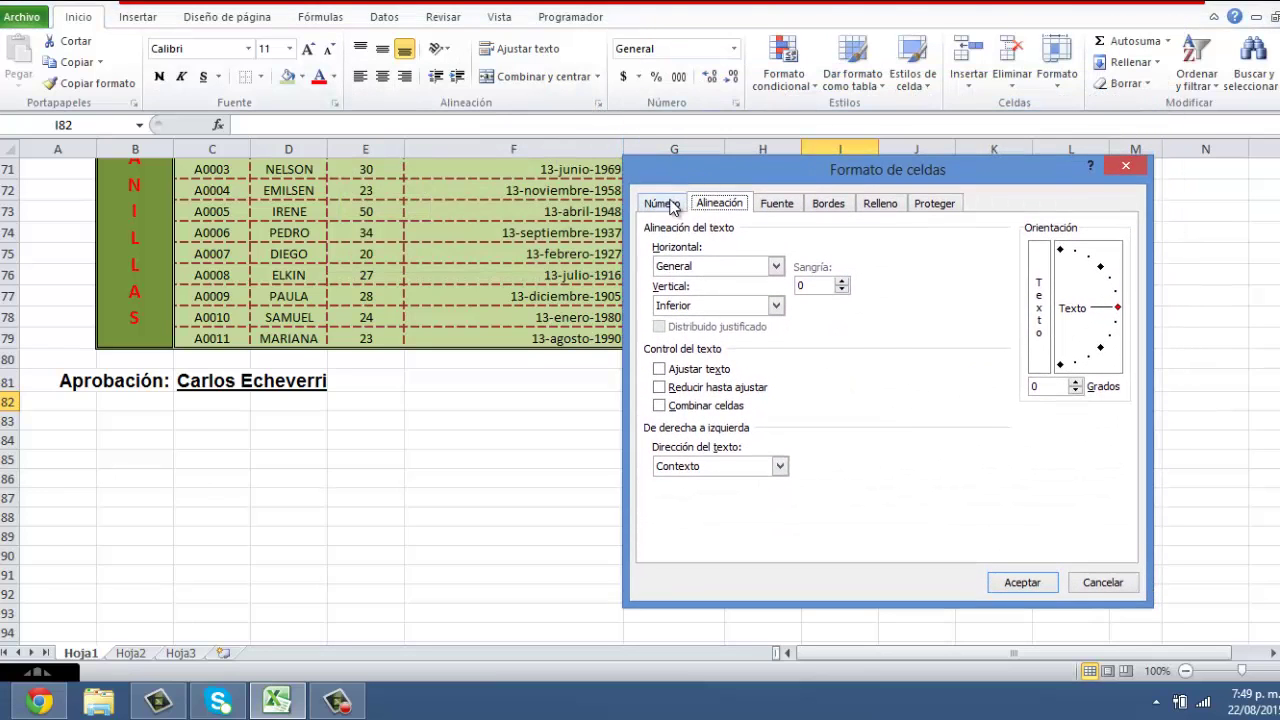
left_click(661, 204)
left_click(719, 205)
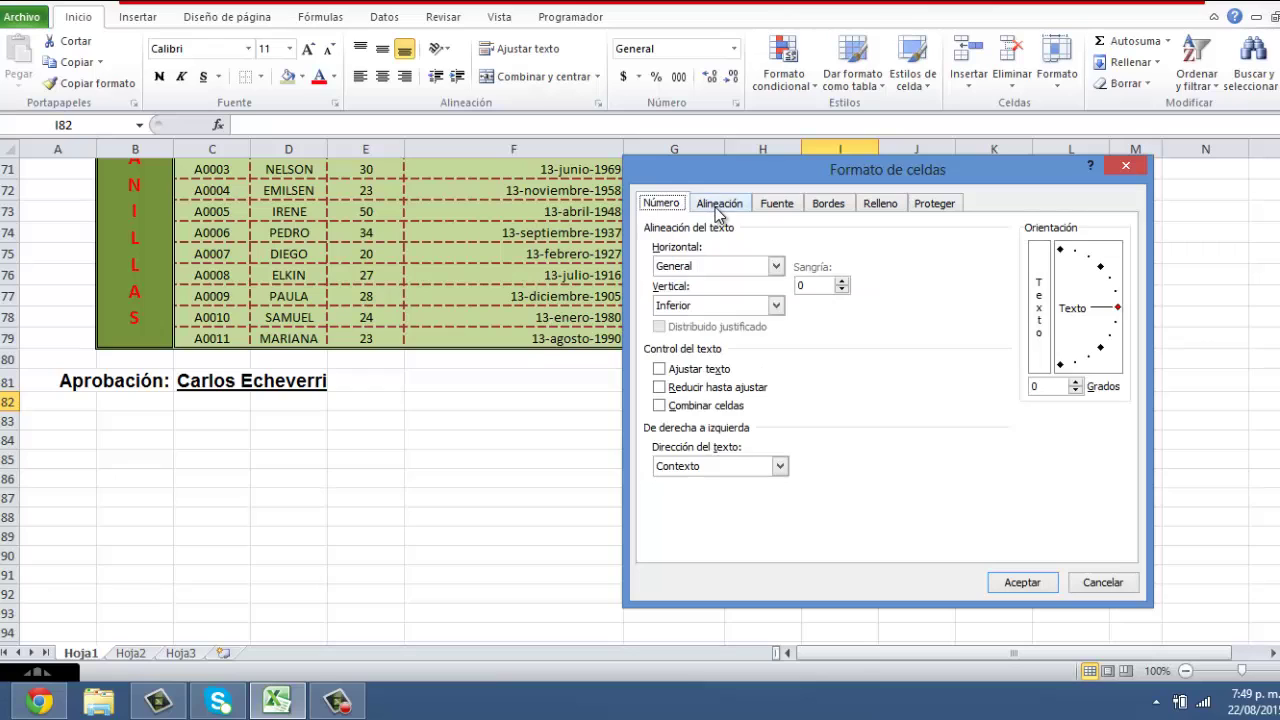
left_click(776, 265)
left_click(776, 268)
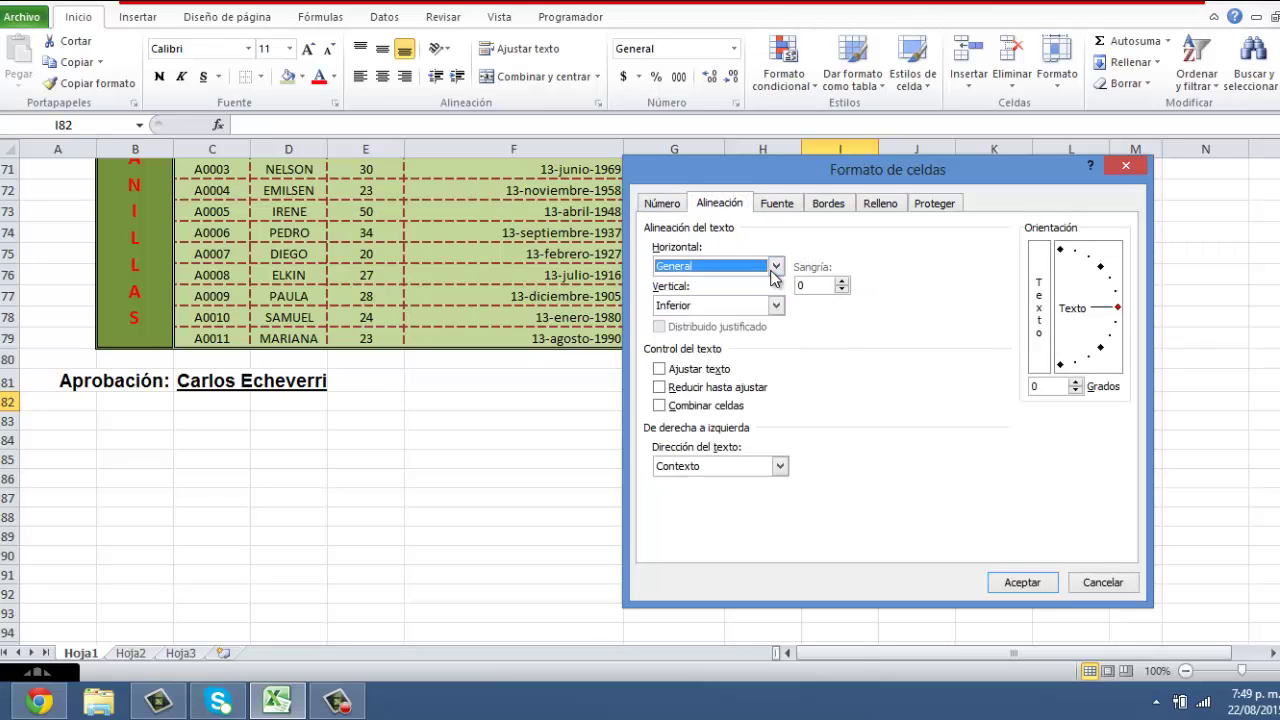
left_click(779, 204)
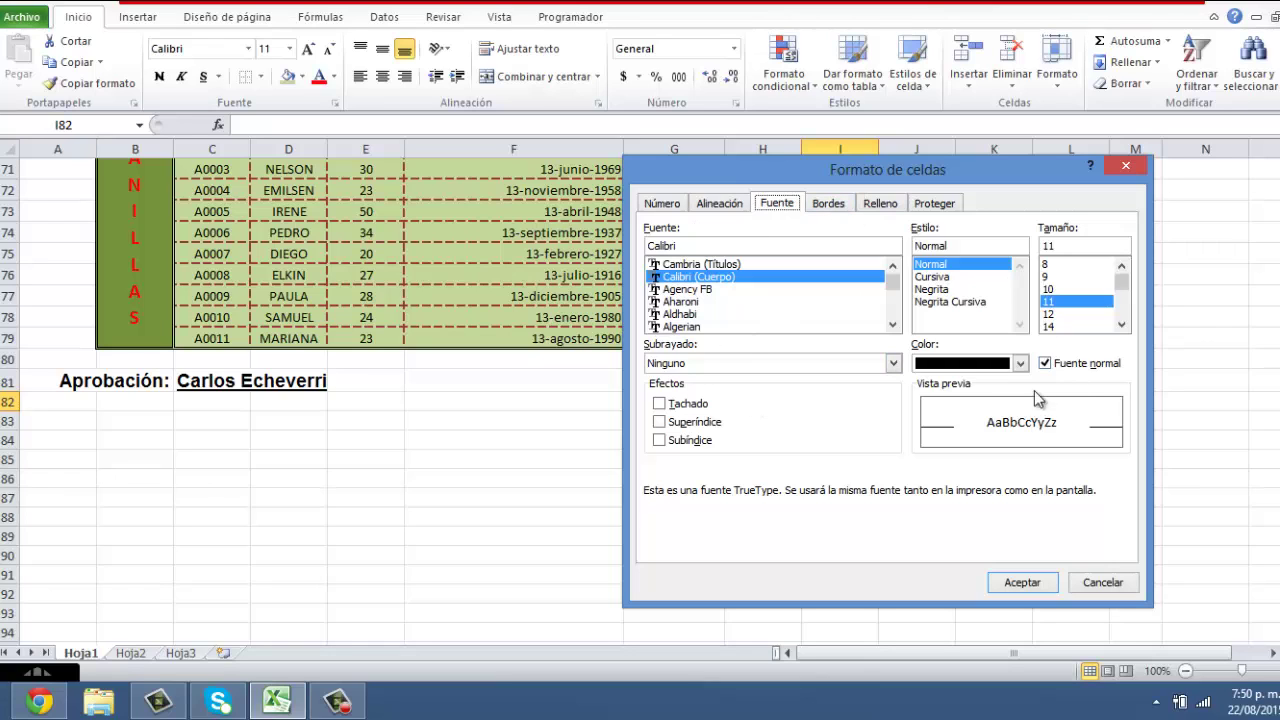
left_click(827, 203)
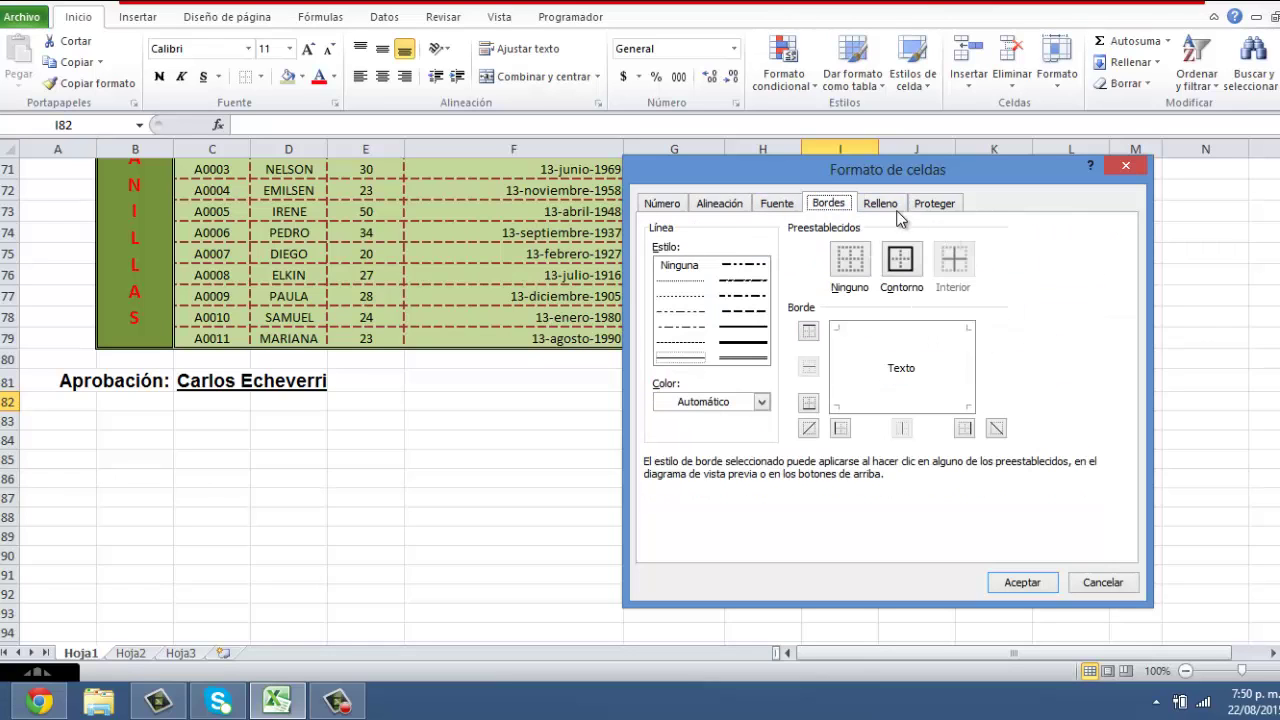
left_click(881, 205)
left_click(658, 205)
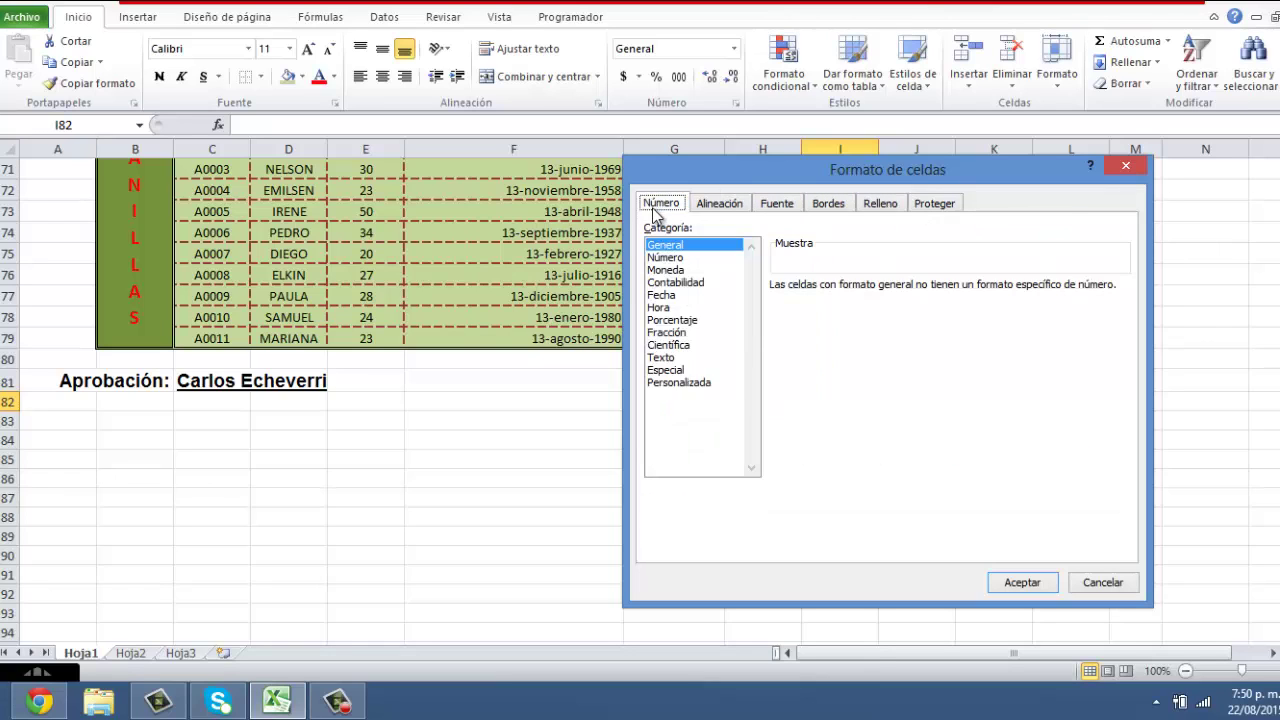
left_click_drag(679, 270, 690, 358)
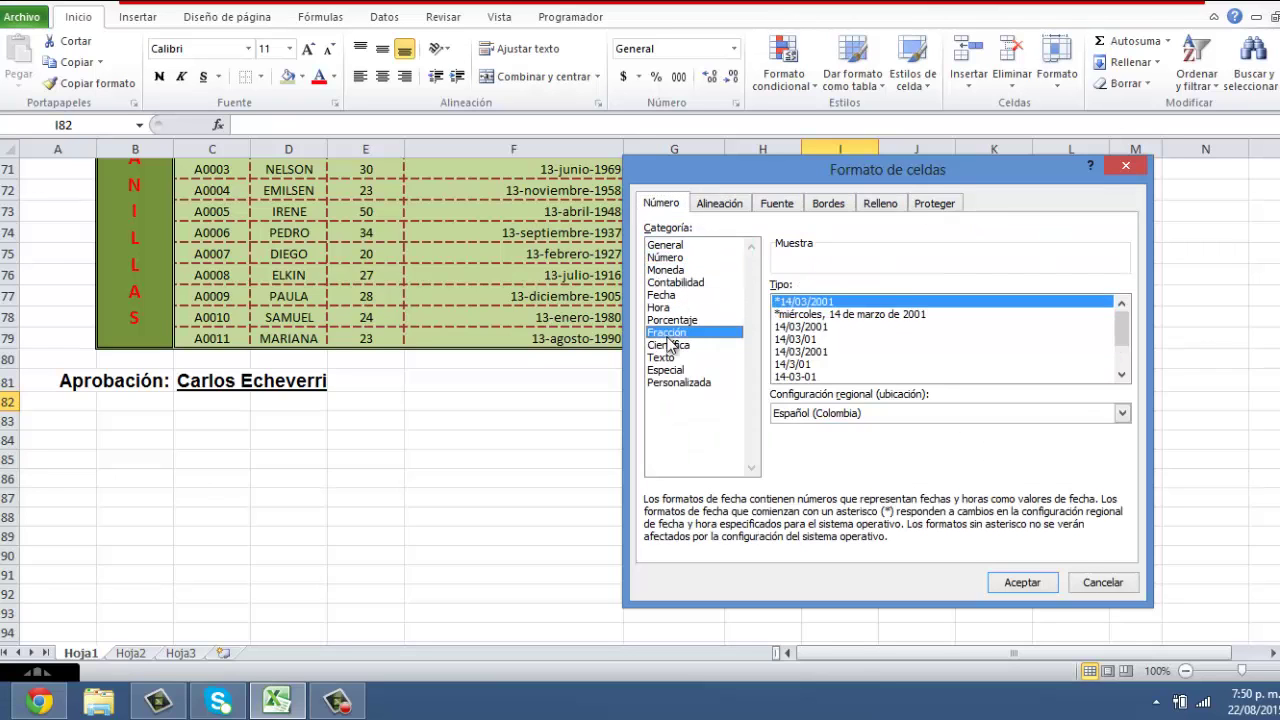
left_click(1126, 166)
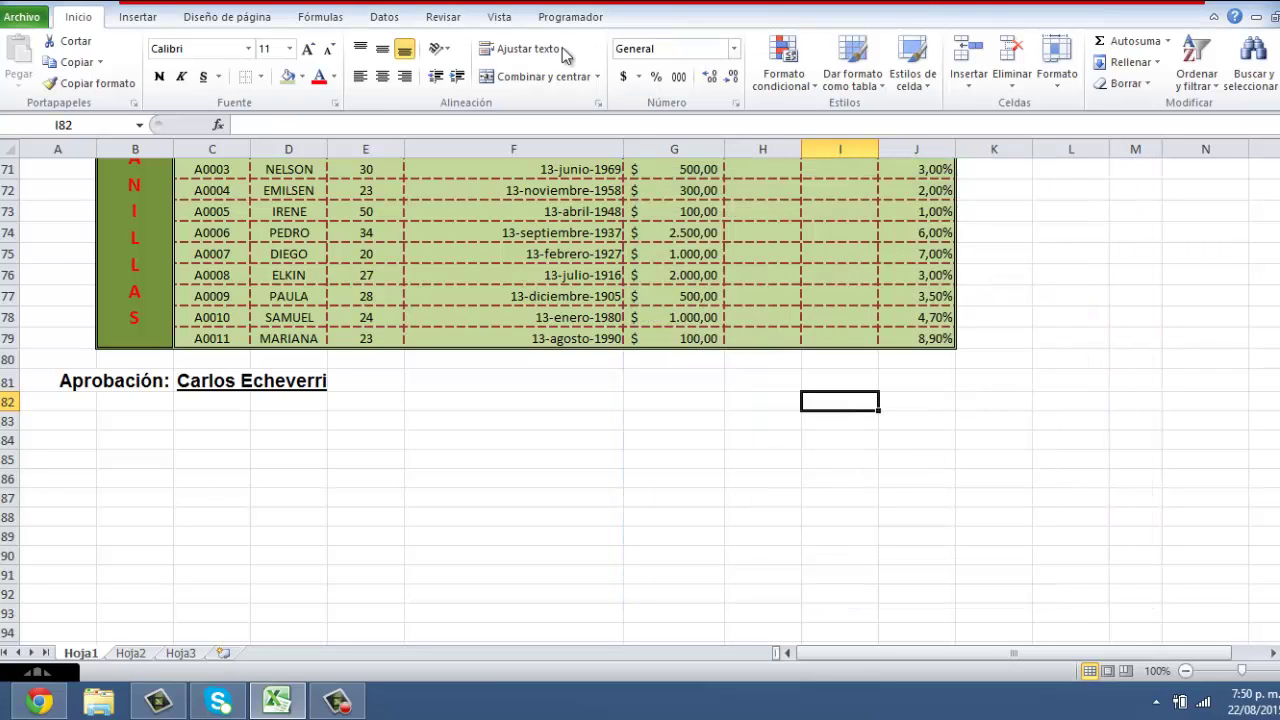